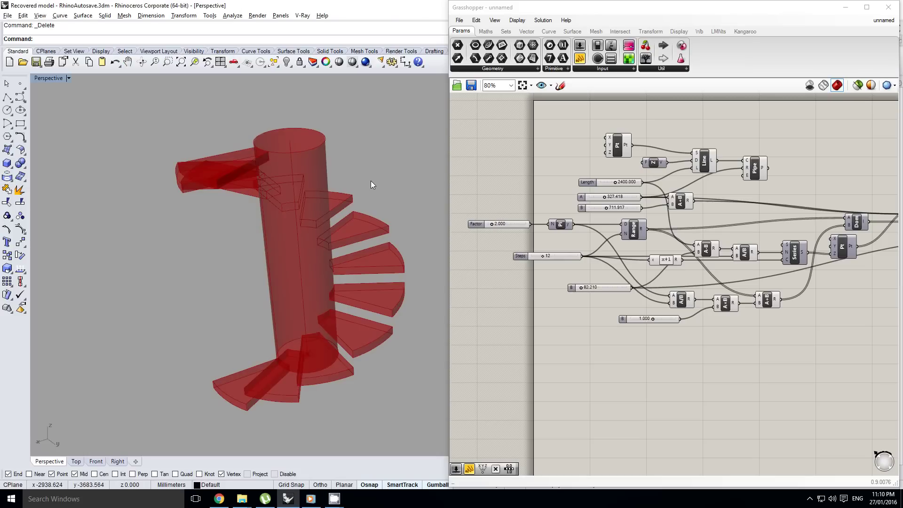
# Start a new, empty Grasshopper document
pyautogui.moveTo(336, 228); pyautogui.dragTo(346, 224, button='right')
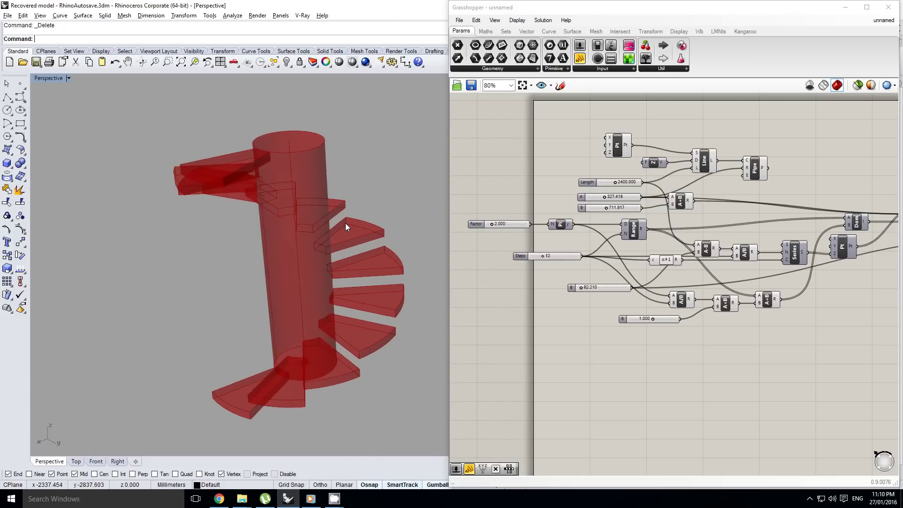
pyautogui.moveTo(330, 257)
pyautogui.mouseDown(button='right')
pyautogui.moveTo(320, 237)
pyautogui.moveTo(323, 254)
pyautogui.mouseUp(button='right')
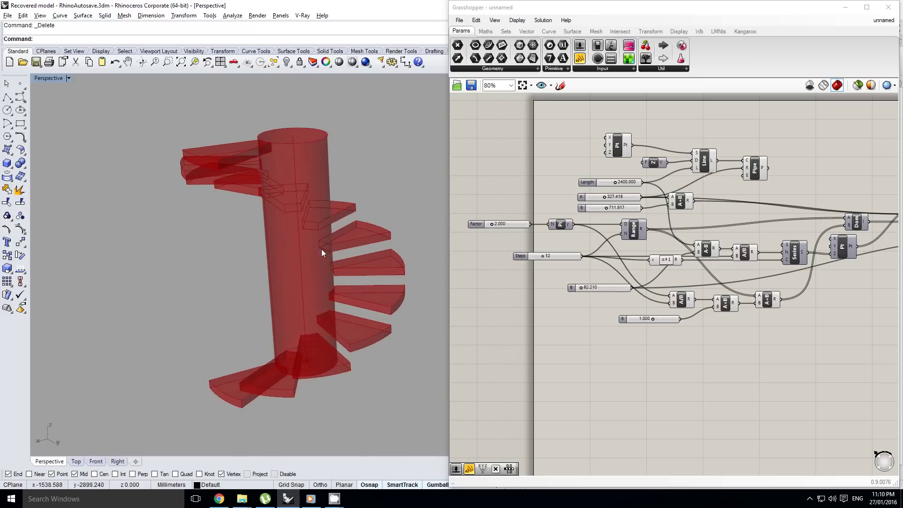
pyautogui.click(560, 169)
pyautogui.click(459, 20)
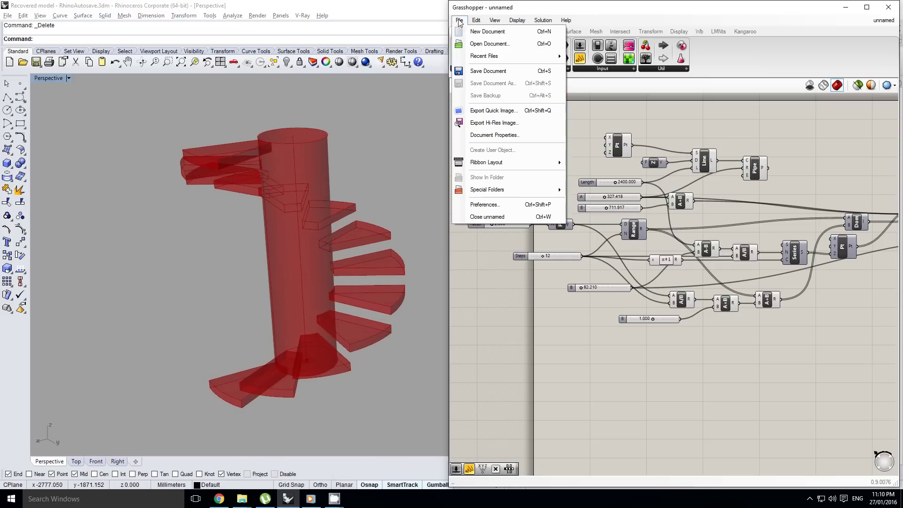
pyautogui.click(485, 30)
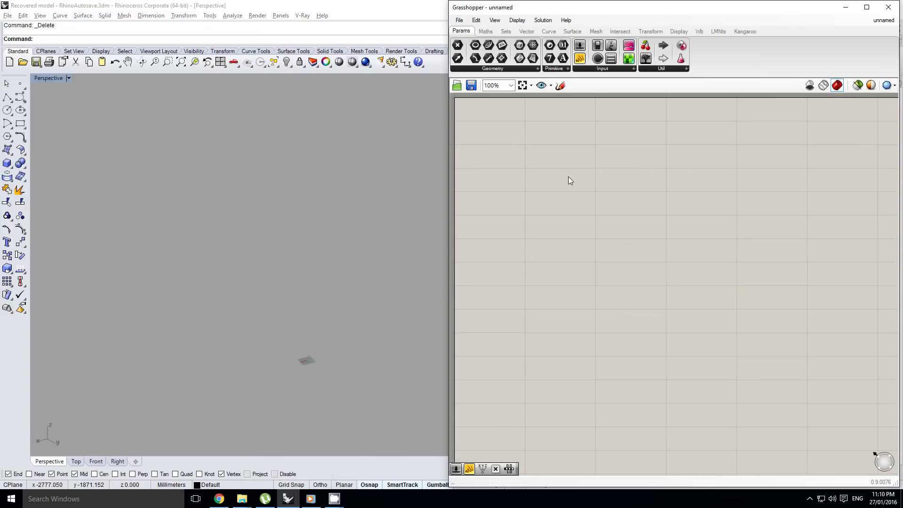
# Add a Line SDL component to the canvas, leaving room beside it for its input components
pyautogui.doubleClick(568, 176)
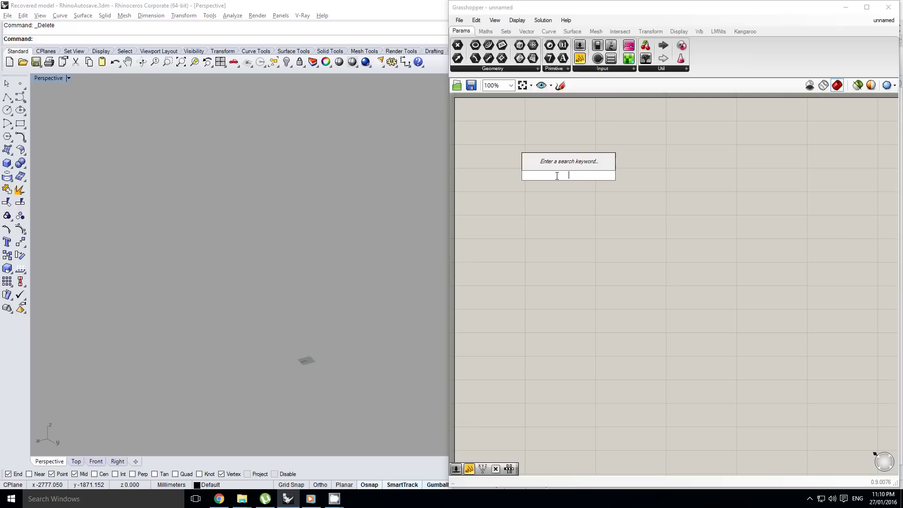
pyautogui.write('line sdl')
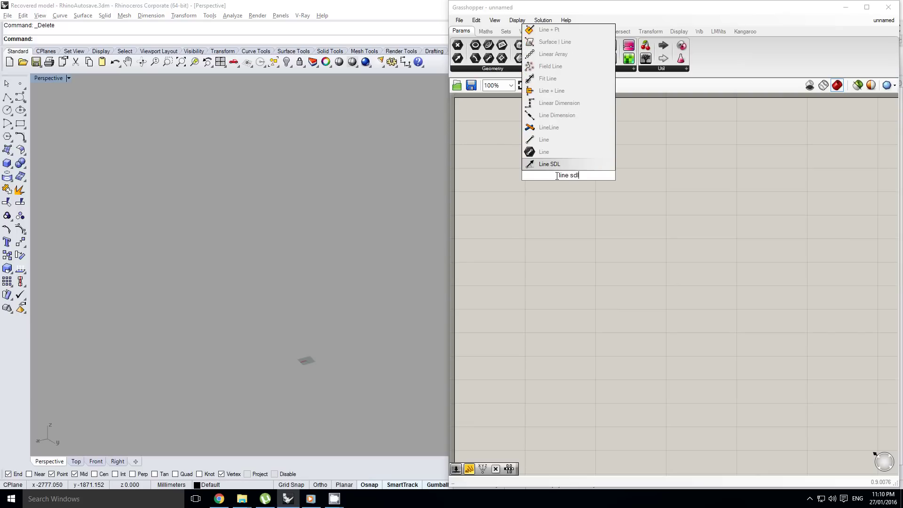
pyautogui.press('Return')
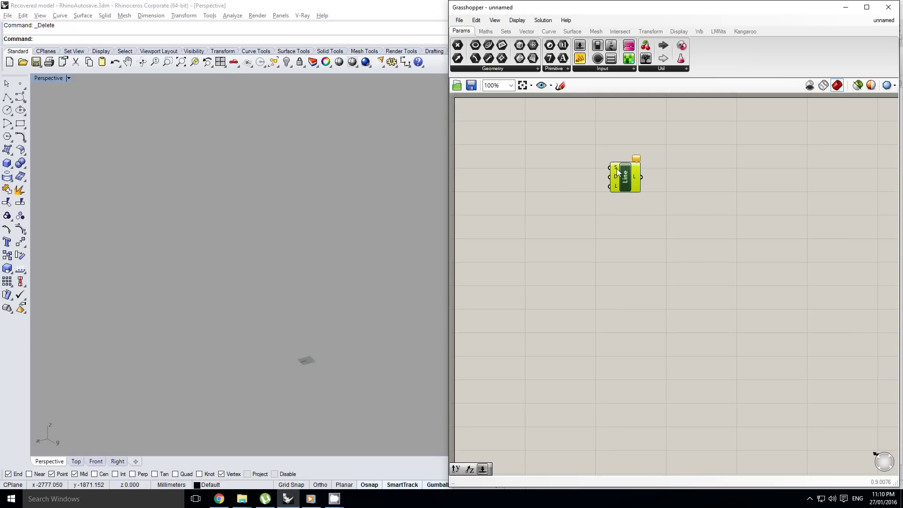
pyautogui.moveTo(616, 179)
pyautogui.moveTo(615, 179); pyautogui.dragTo(662, 177)
# Add a Construct Point component and connect its point output to the Line SDL start input
pyautogui.doubleClick(568, 174)
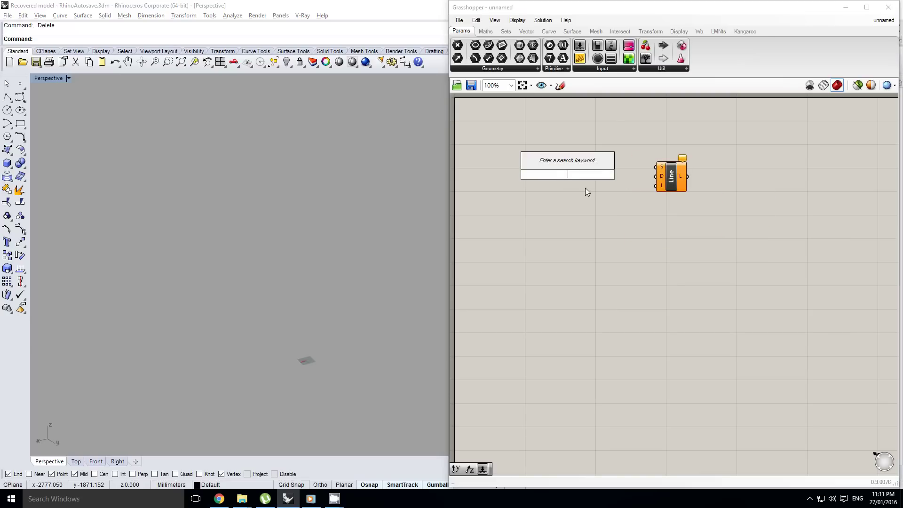
pyautogui.write('xyz')
pyautogui.press('Up')
pyautogui.press('Up')
pyautogui.press('Return')
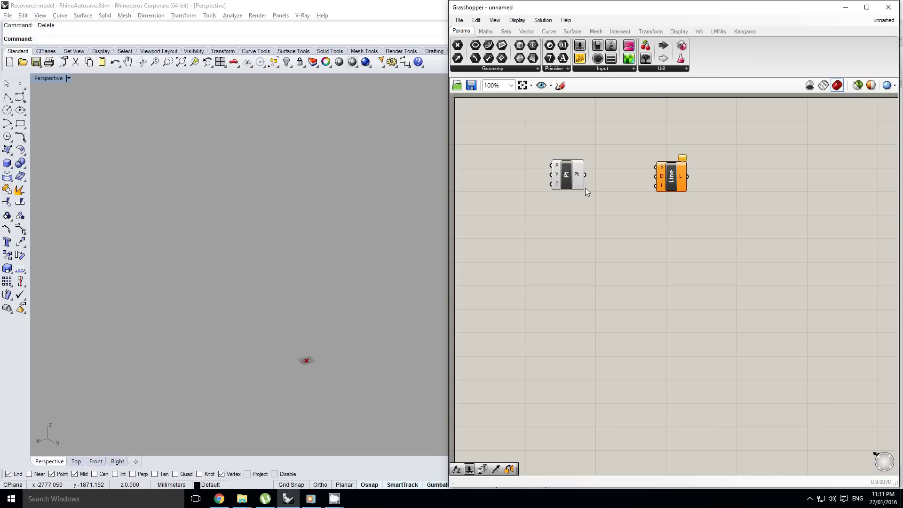
pyautogui.moveTo(602, 173); pyautogui.dragTo(656, 167)
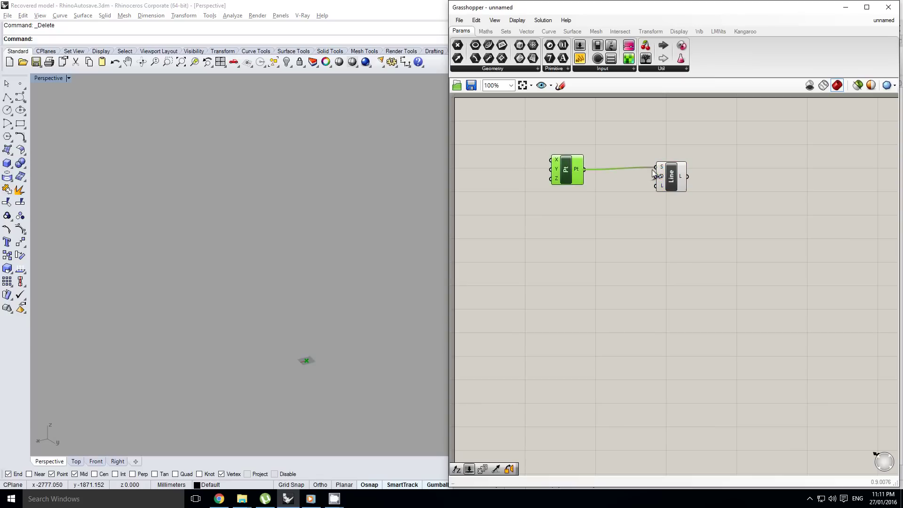
pyautogui.moveTo(567, 173); pyautogui.dragTo(572, 171)
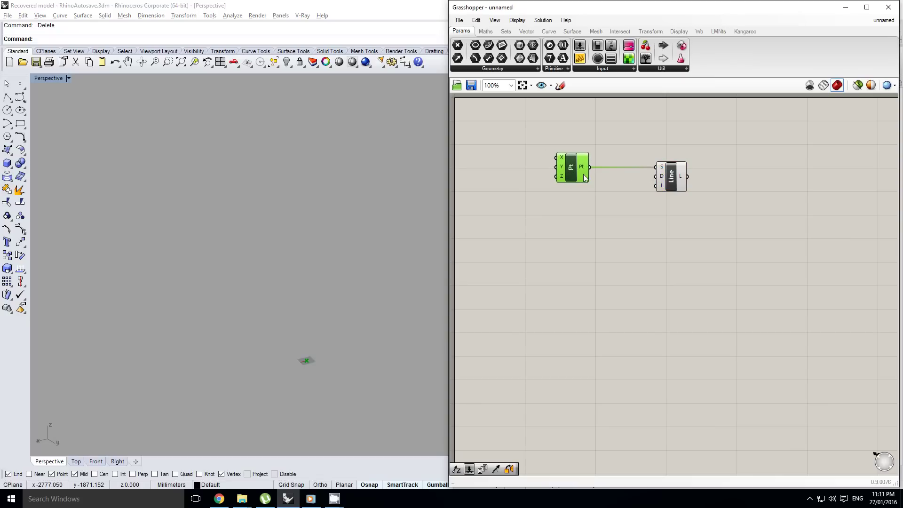
# Add a Unit Z vector component below the point component and connect it to the Line SDL direction input
pyautogui.moveTo(627, 185); pyautogui.dragTo(637, 188, button='right')
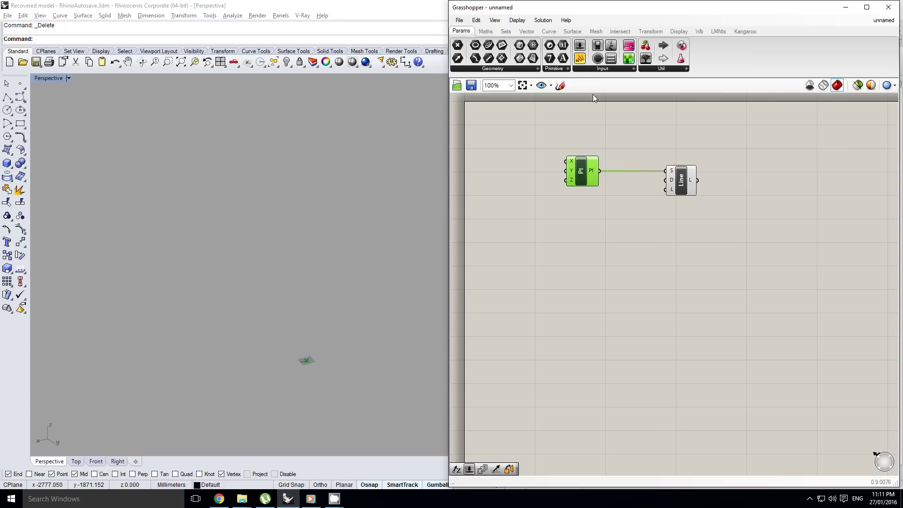
pyautogui.click(580, 216)
pyautogui.doubleClick(579, 216)
pyautogui.write('z')
pyautogui.press('Return')
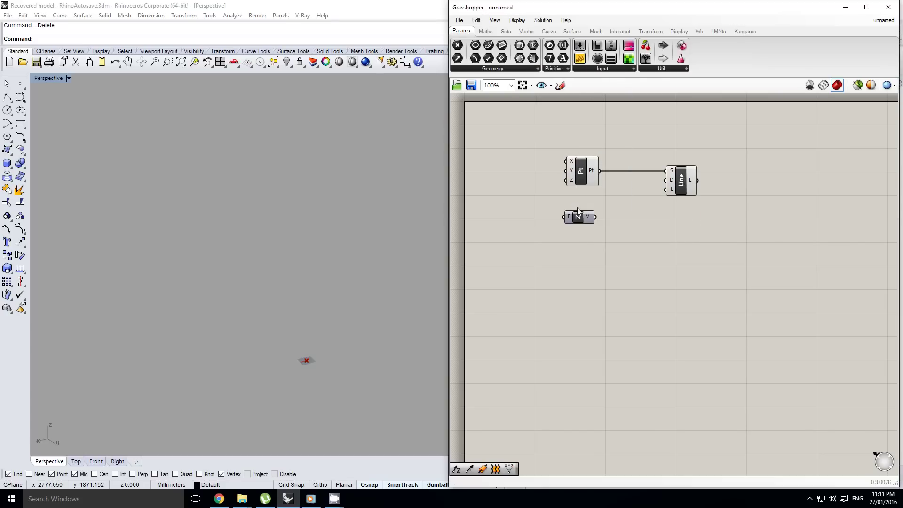
pyautogui.moveTo(579, 215)
pyautogui.mouseDown()
pyautogui.moveTo(580, 202)
pyautogui.moveTo(665, 180)
pyautogui.moveTo(586, 202)
pyautogui.mouseUp()
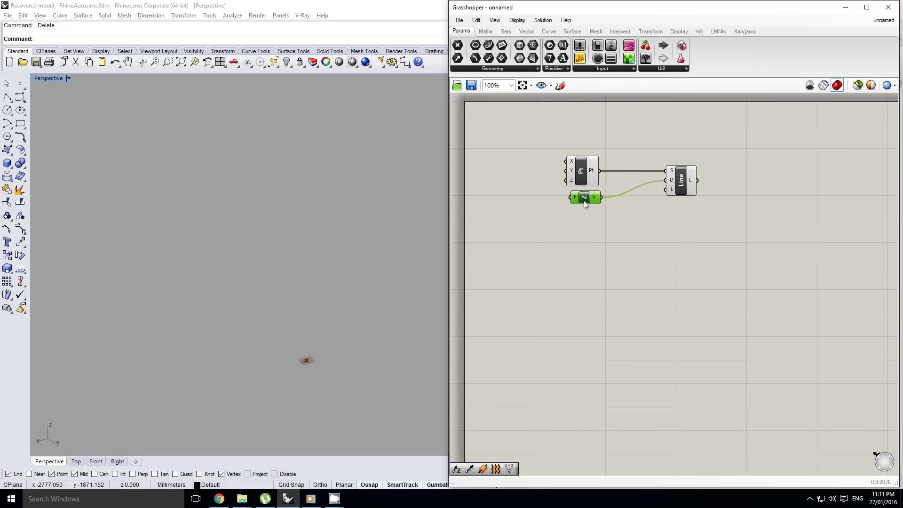
# Add a number slider with a maximum of 6000 and a value of 2400
pyautogui.moveTo(580, 48); pyautogui.dragTo(540, 228)
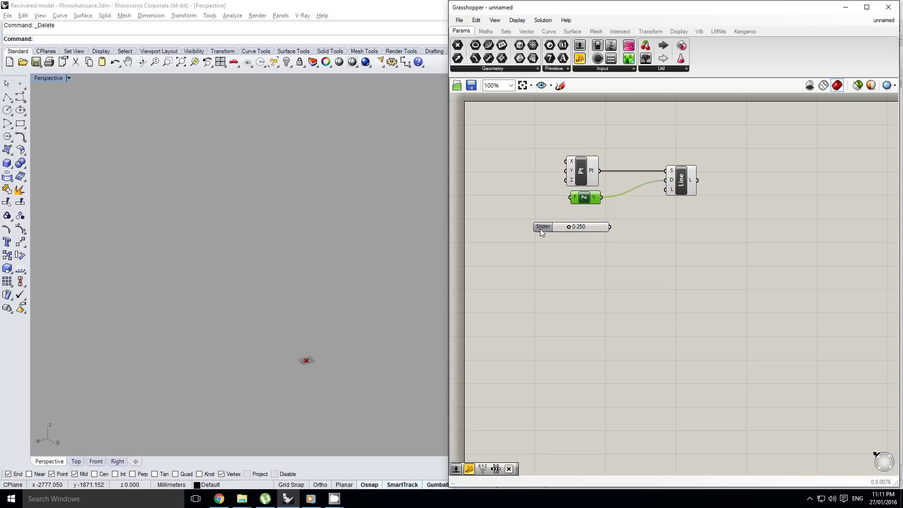
pyautogui.doubleClick(540, 229)
pyautogui.doubleClick(540, 255)
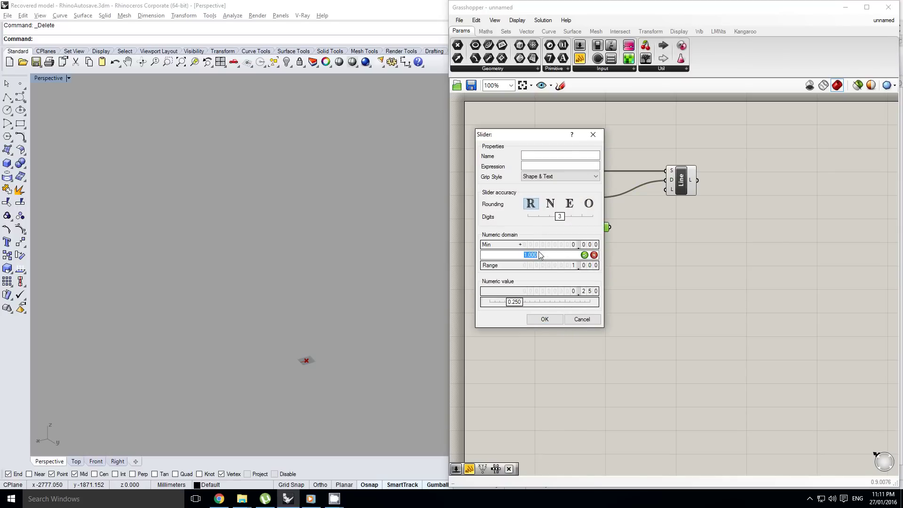
pyautogui.write('6000')
pyautogui.doubleClick(547, 292)
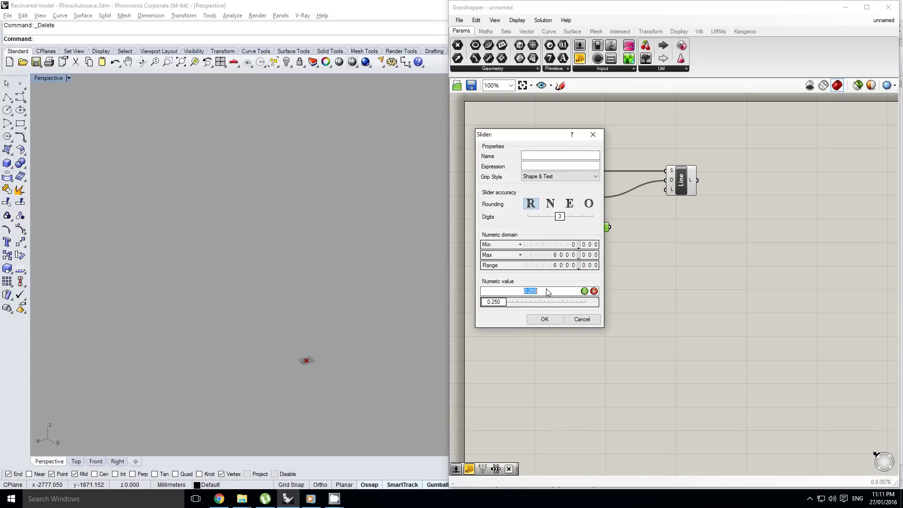
pyautogui.write('2400')
pyautogui.click(545, 320)
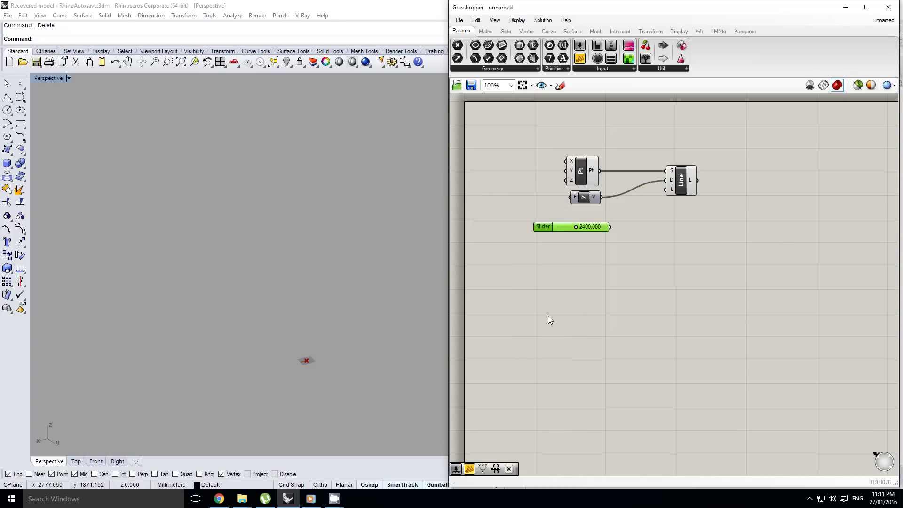
# Connect the 2400 slider to the Line SDL length input
pyautogui.scroll(1, 611, 220)
pyautogui.moveTo(613, 228); pyautogui.dragTo(680, 181)
pyautogui.moveTo(698, 179); pyautogui.dragTo(703, 182, button='right')
pyautogui.click(715, 180)
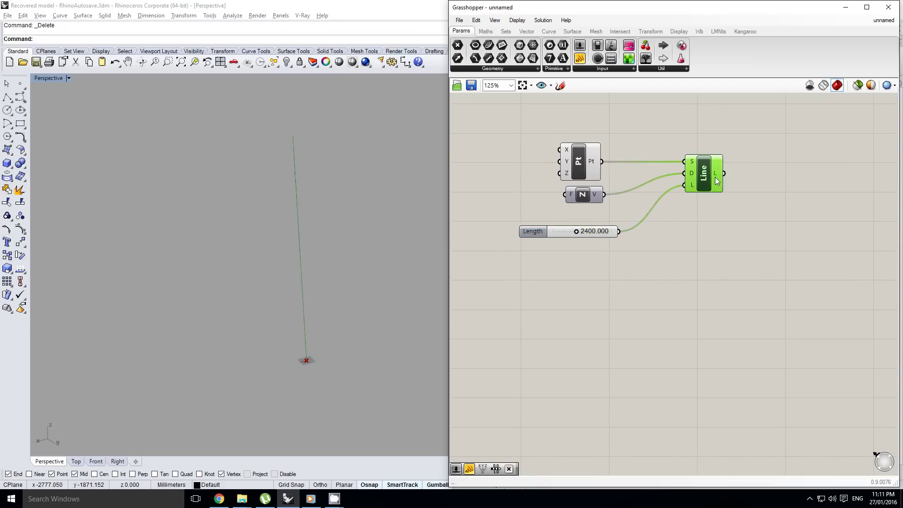
# Add a Pipe component and connect the line output to its curve input
pyautogui.moveTo(748, 202); pyautogui.dragTo(724, 208, button='right')
pyautogui.doubleClick(756, 196)
pyautogui.write('pipe')
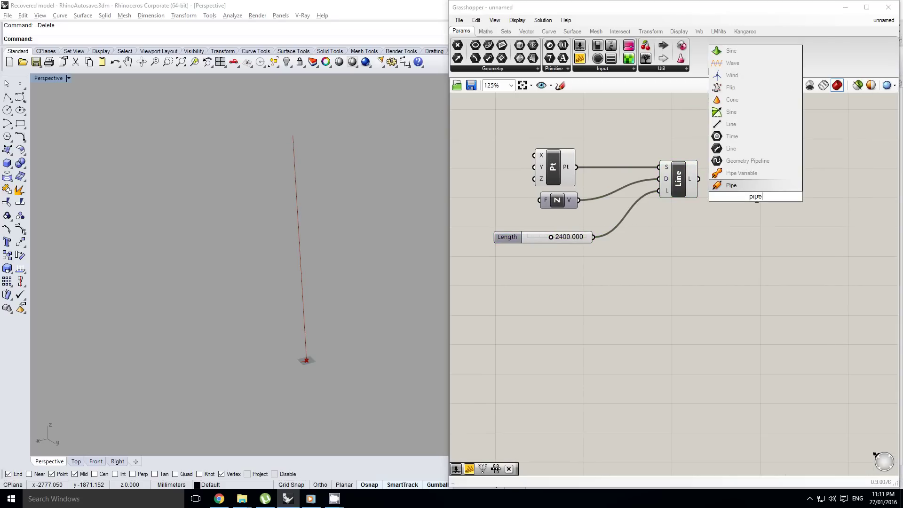
pyautogui.press('Return')
pyautogui.moveTo(698, 178); pyautogui.dragTo(766, 190)
# Duplicate the Length slider below the original and set the copy's maximum to 1000 and its value to 400
pyautogui.keyDown('alt'); pyautogui.moveTo(558, 235); pyautogui.dragTo(515, 256); pyautogui.keyUp('alt')
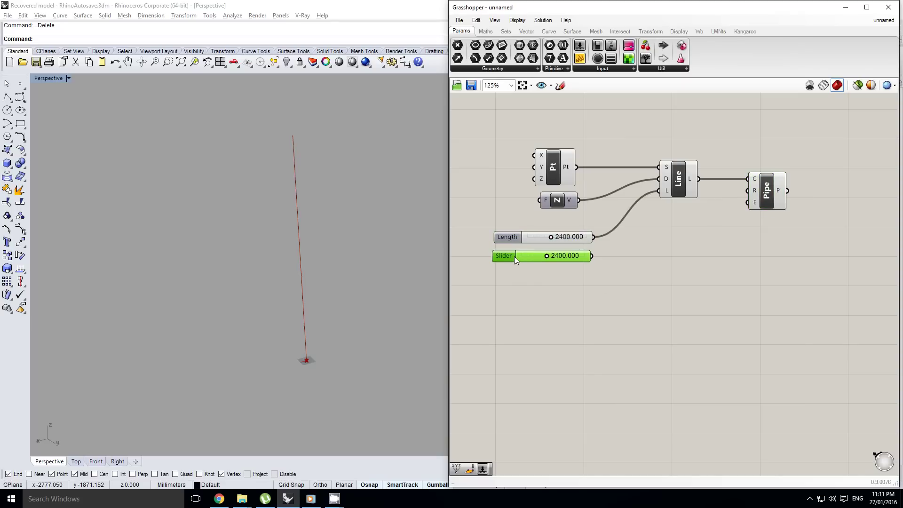
pyautogui.doubleClick(515, 256)
pyautogui.doubleClick(515, 283)
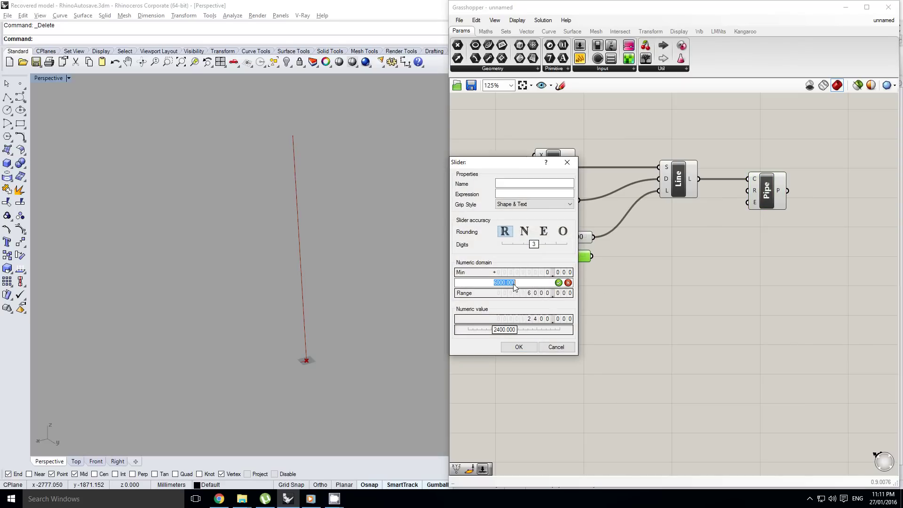
pyautogui.write('40')
pyautogui.write('000')
pyautogui.press('Return')
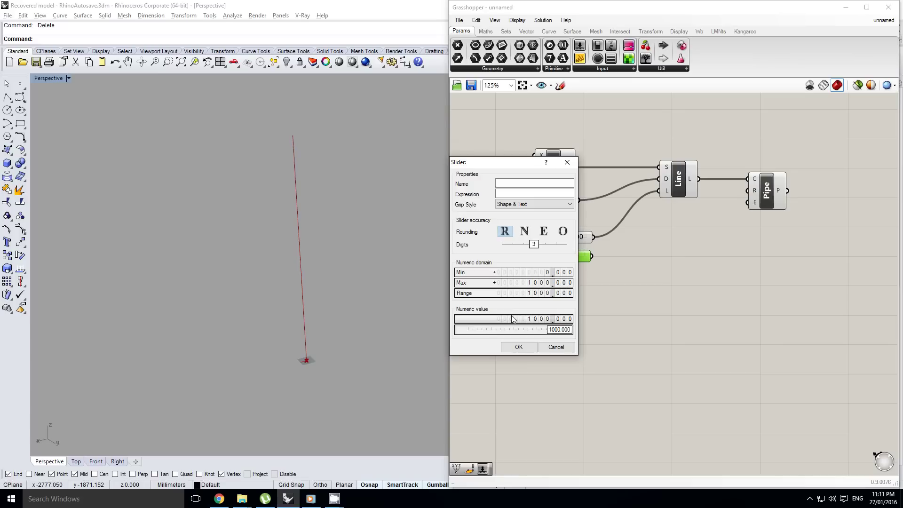
pyautogui.doubleClick(514, 319)
pyautogui.write('400')
pyautogui.click(519, 347)
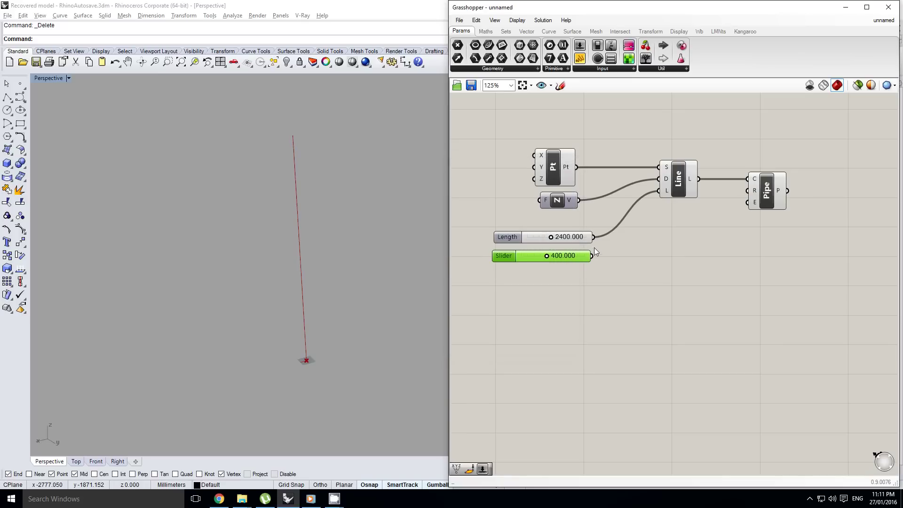
# Connect the 400 slider to the Pipe radius input and set the pipe's end caps to Flat
pyautogui.moveTo(592, 256); pyautogui.dragTo(749, 190)
pyautogui.rightClick(751, 202)
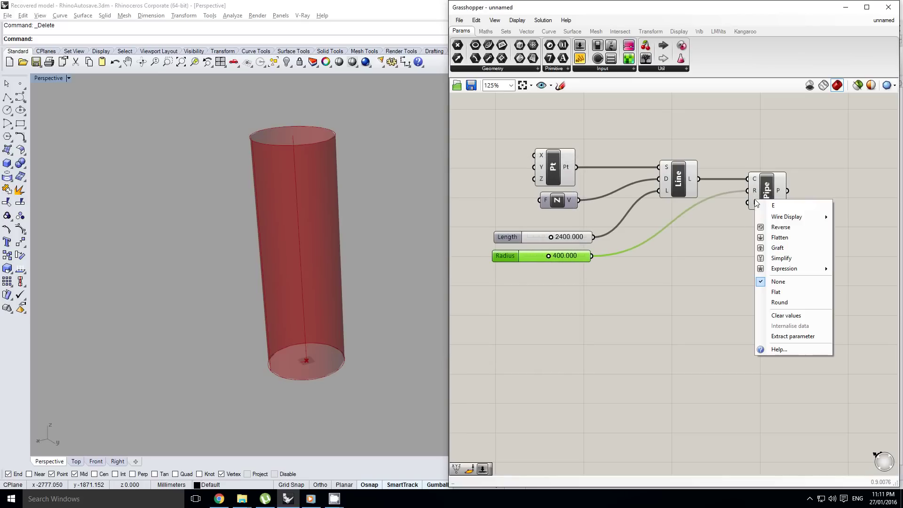
pyautogui.click(781, 293)
pyautogui.click(706, 267)
# Add a Range component below the Length and Radius sliders
pyautogui.moveTo(705, 267); pyautogui.dragTo(702, 236, button='right')
pyautogui.scroll(-2, 659, 249)
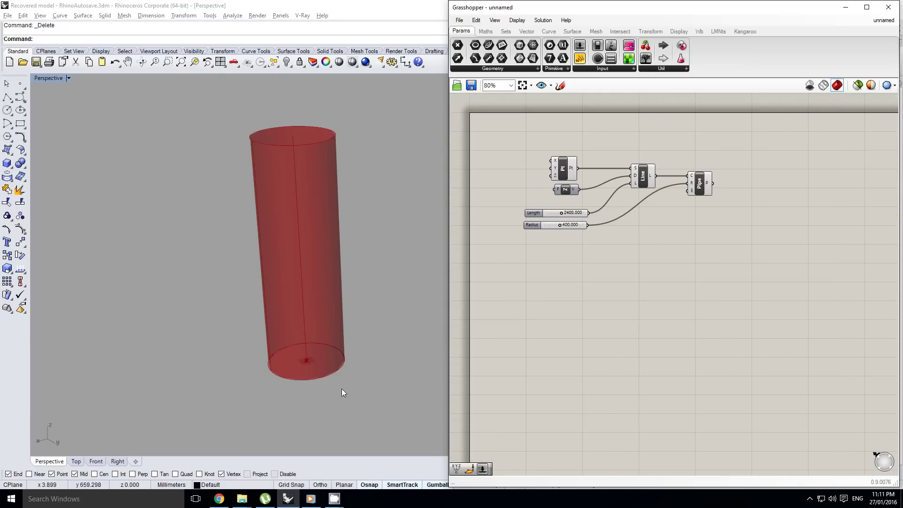
pyautogui.doubleClick(651, 256)
pyautogui.click(607, 269)
pyautogui.doubleClick(604, 272)
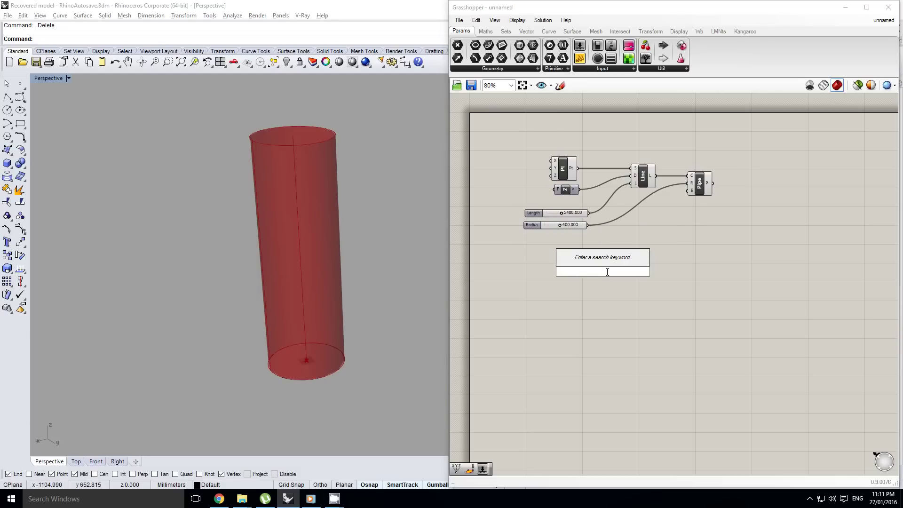
pyautogui.write('range')
pyautogui.press('Return')
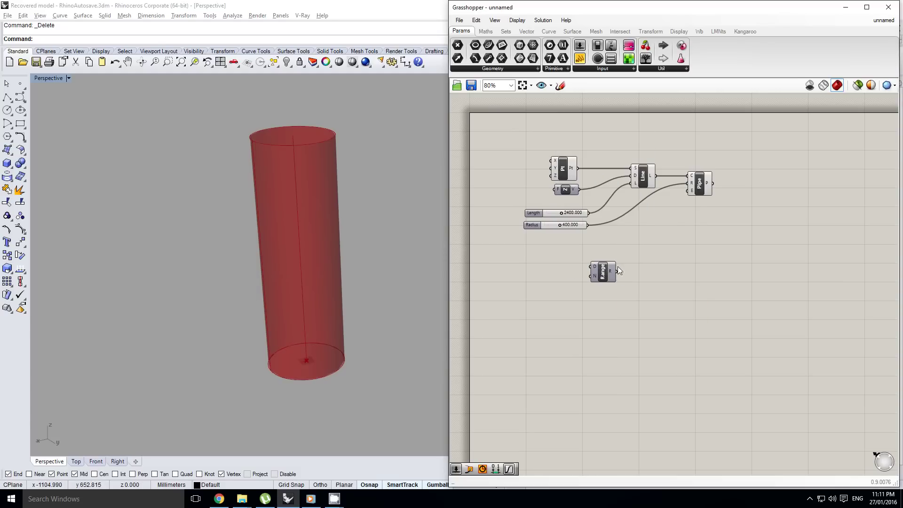
# Add a Pi component and connect its output to the Range domain input
pyautogui.moveTo(619, 267); pyautogui.dragTo(643, 263, button='right')
pyautogui.click(559, 248)
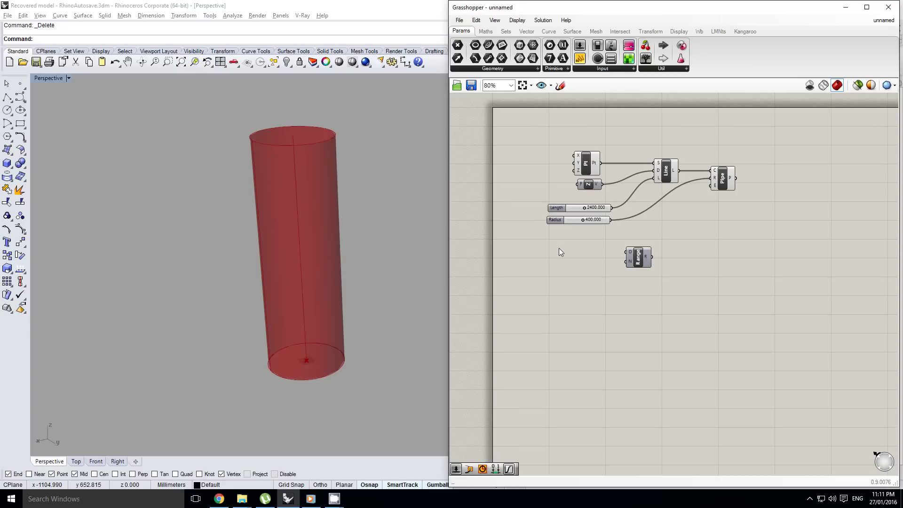
pyautogui.doubleClick(559, 248)
pyautogui.write('pi')
pyautogui.press('Return')
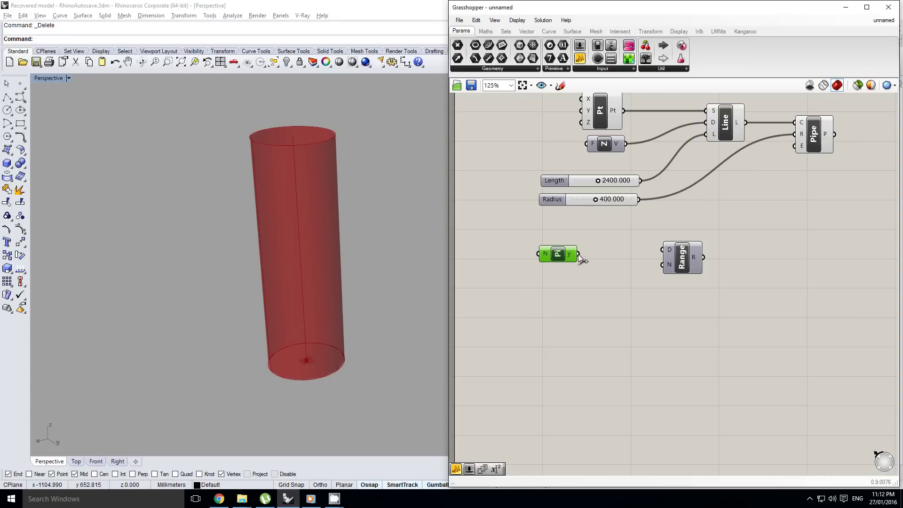
pyautogui.moveTo(572, 255); pyautogui.dragTo(628, 253)
# Add a number slider with a maximum of 20 and connect it to the Pi component's factor input
pyautogui.scroll(1, 589, 250)
pyautogui.moveTo(596, 248); pyautogui.dragTo(630, 258, button='right')
pyautogui.click(580, 45)
pyautogui.click(530, 230)
pyautogui.moveTo(543, 222); pyautogui.dragTo(566, 211, button='right')
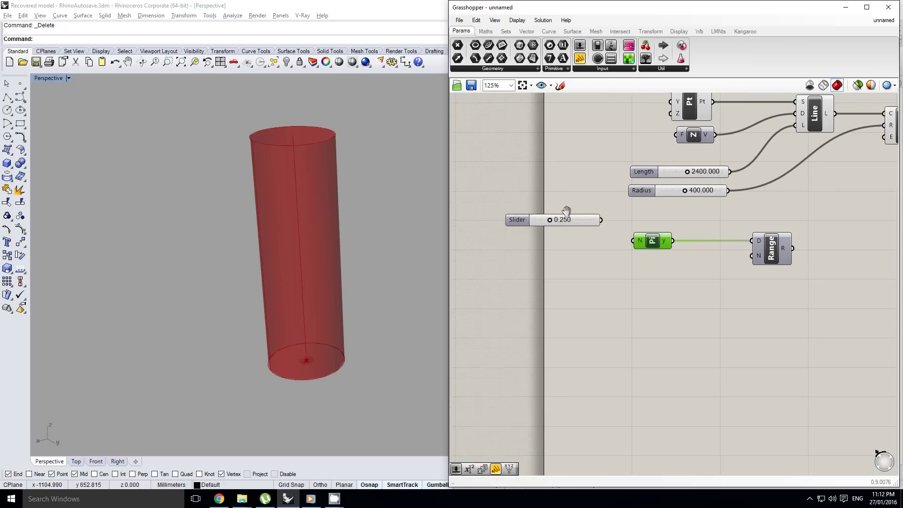
pyautogui.doubleClick(531, 217)
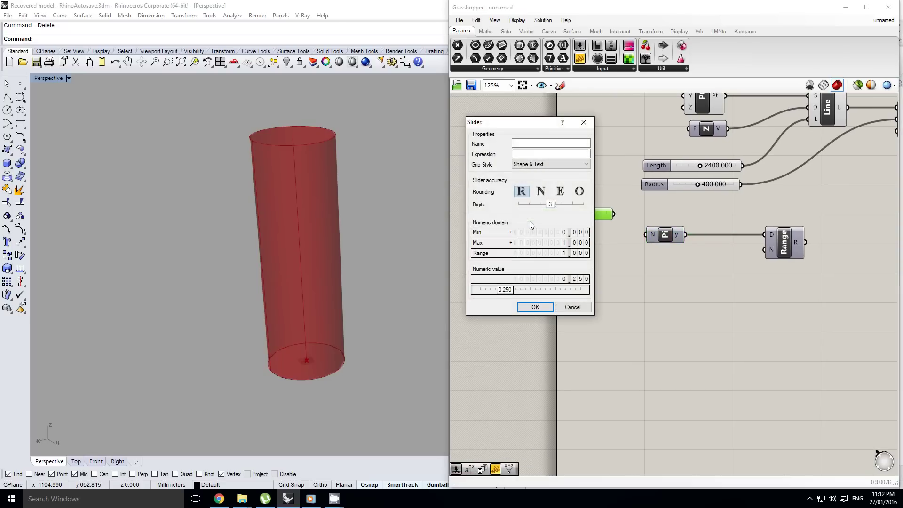
pyautogui.doubleClick(540, 246)
pyautogui.write('20')
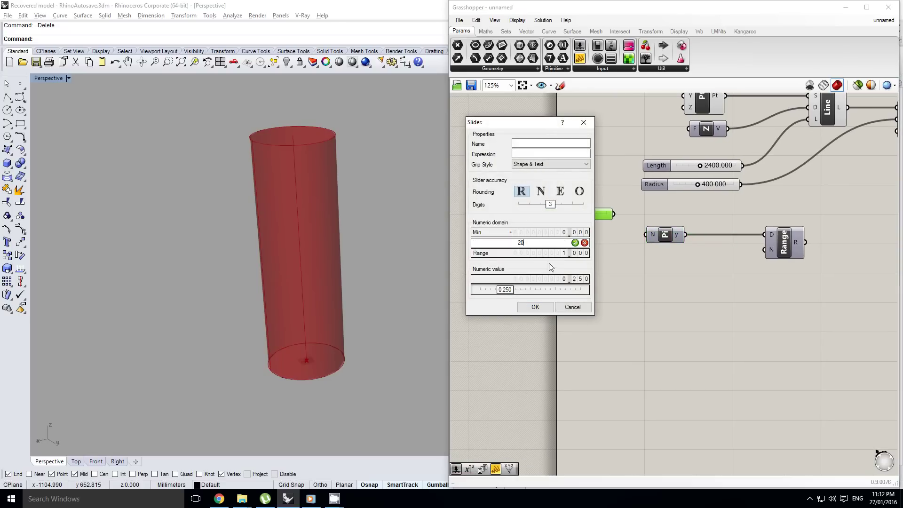
pyautogui.click(535, 307)
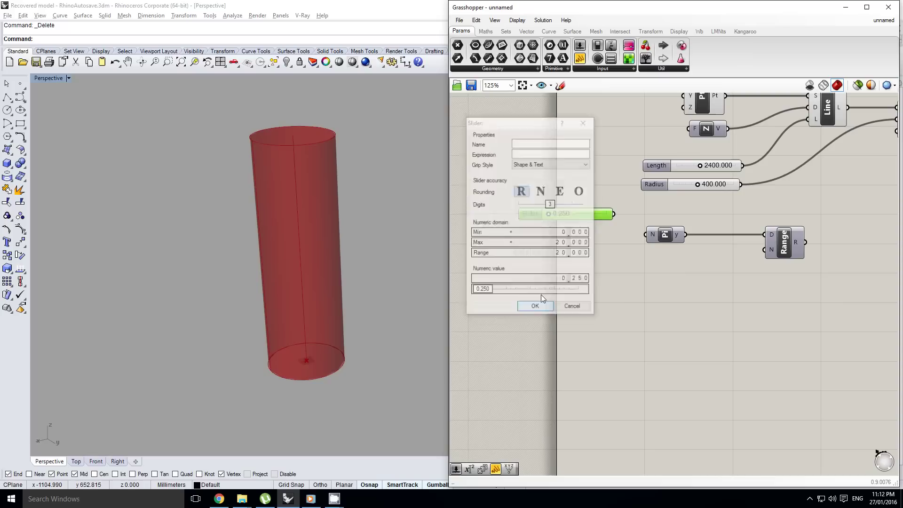
pyautogui.scroll(1, 588, 221)
pyautogui.moveTo(615, 226); pyautogui.dragTo(658, 235)
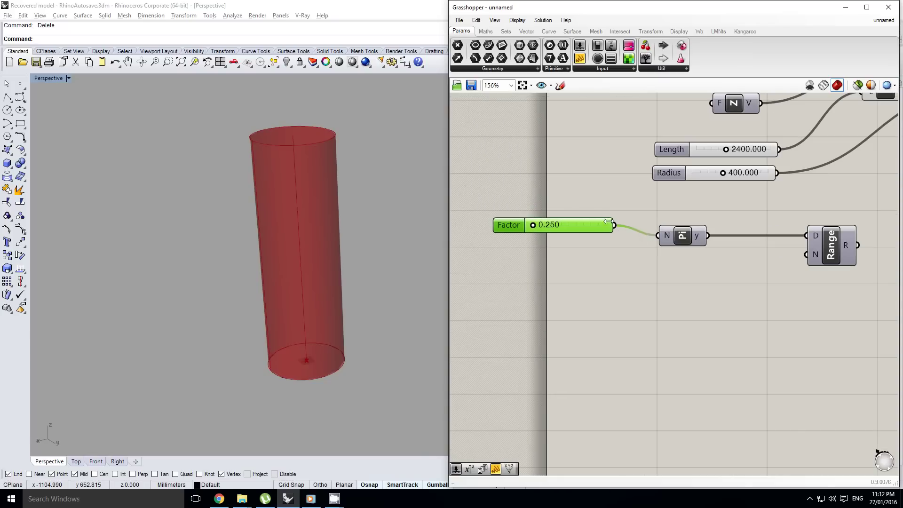
# Set the Factor slider feeding the Pi component to 2
pyautogui.moveTo(575, 247); pyautogui.dragTo(559, 250, button='right')
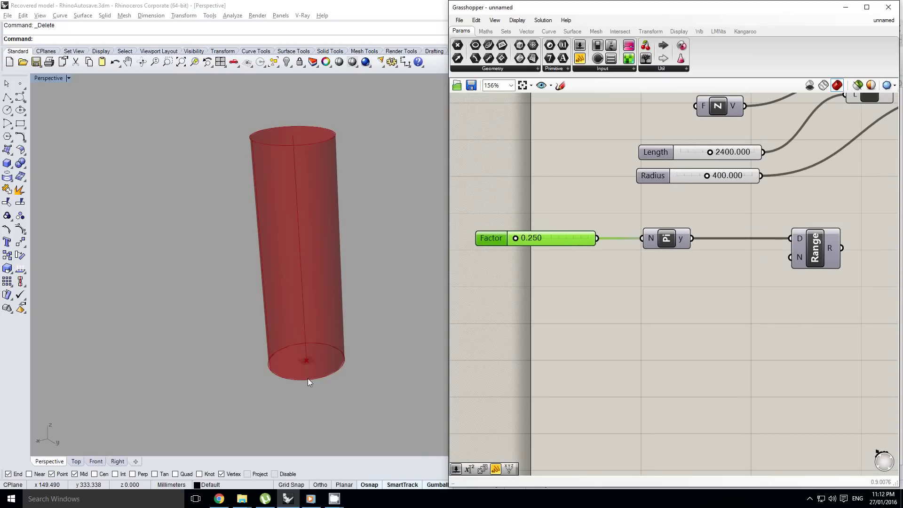
pyautogui.moveTo(306, 352); pyautogui.dragTo(349, 352, button='right')
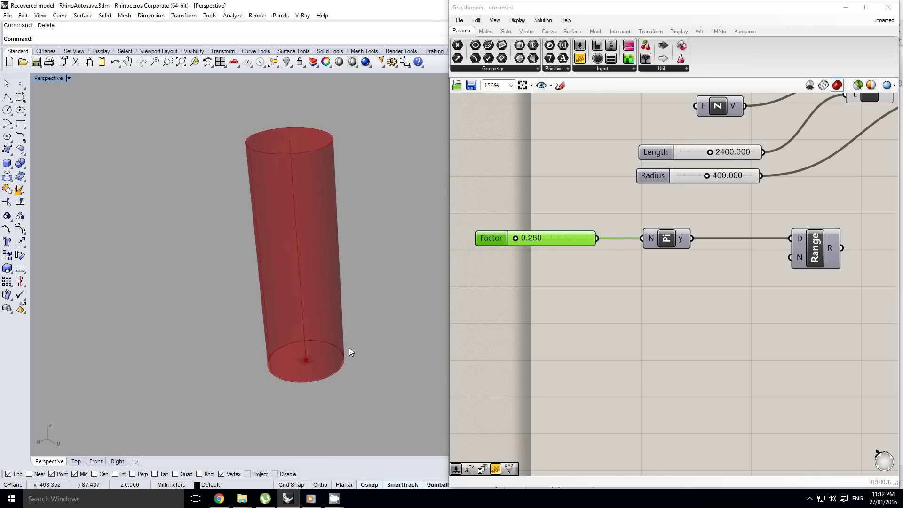
pyautogui.moveTo(564, 268); pyautogui.dragTo(549, 224, button='right')
pyautogui.click(571, 267)
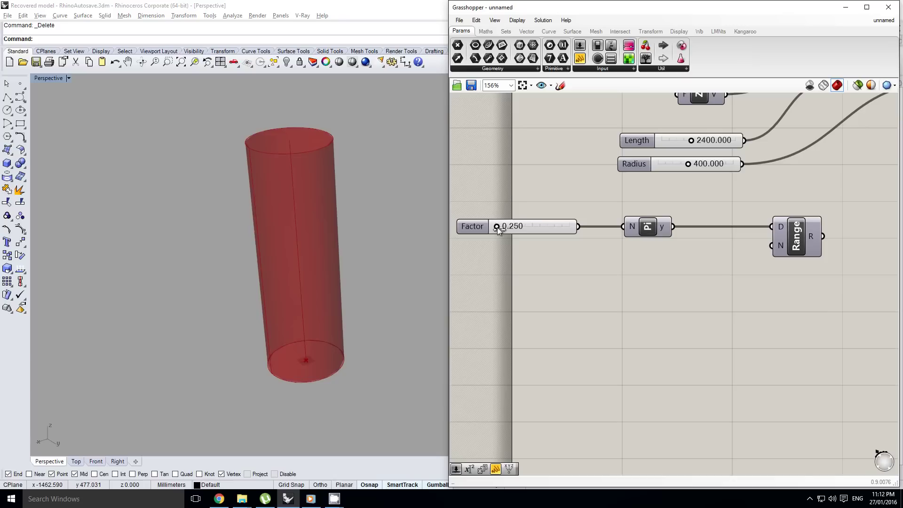
pyautogui.doubleClick(502, 227)
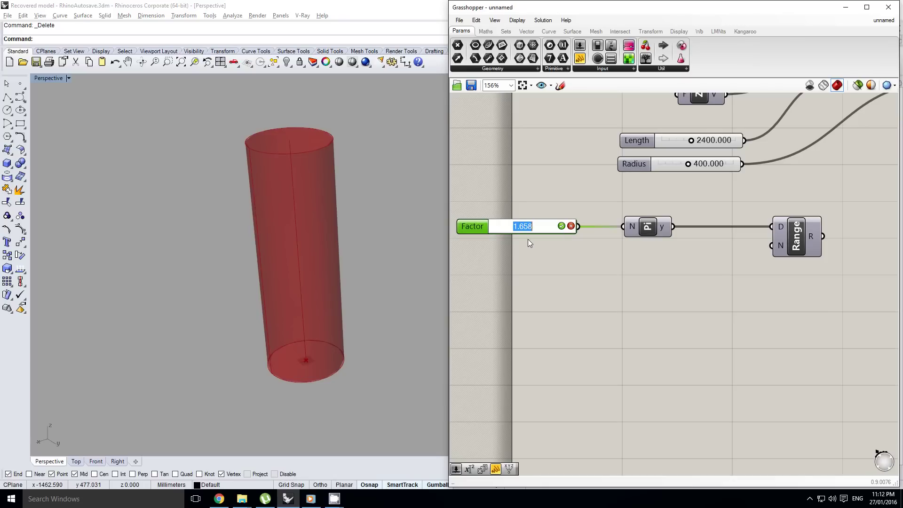
pyautogui.write('2')
pyautogui.press('Return')
pyautogui.scroll(-2, 641, 239)
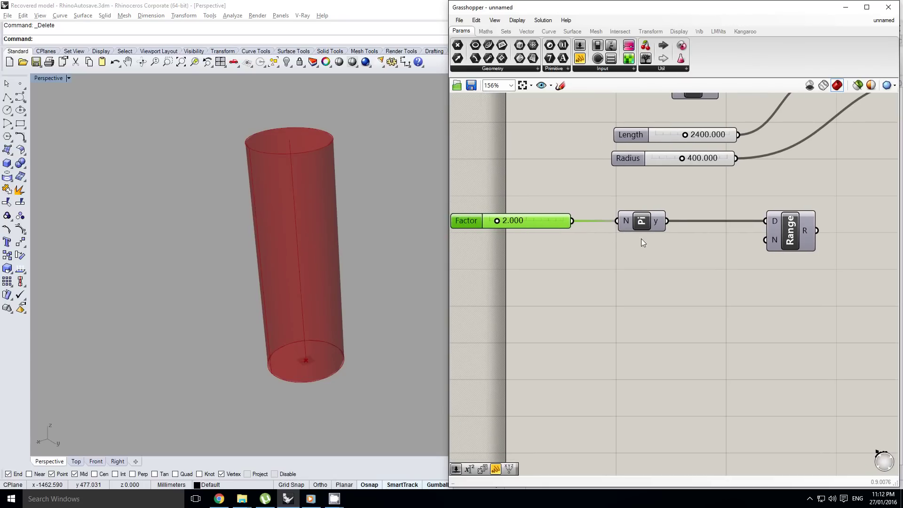
# Add an Arc component defined by base plane, radius and angle domain to the right of the Range component
pyautogui.moveTo(699, 250); pyautogui.dragTo(685, 254, button='right')
pyautogui.moveTo(334, 288); pyautogui.dragTo(338, 293, button='right')
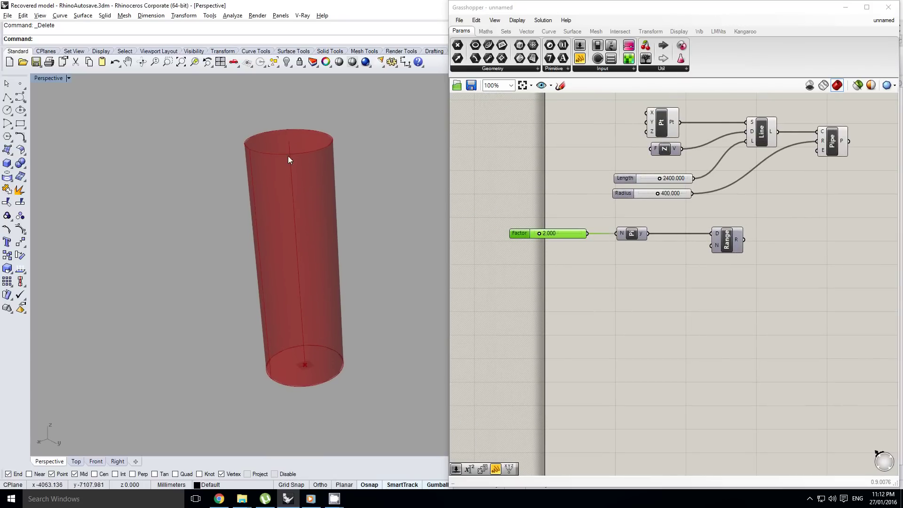
pyautogui.moveTo(767, 240); pyautogui.dragTo(701, 221, button='right')
pyautogui.rightClick(708, 237)
pyautogui.doubleClick(725, 241)
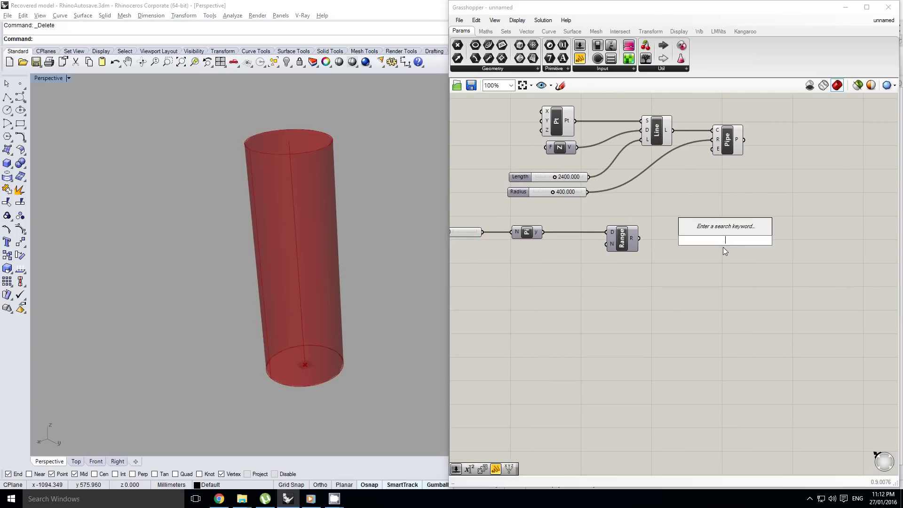
pyautogui.write('arc')
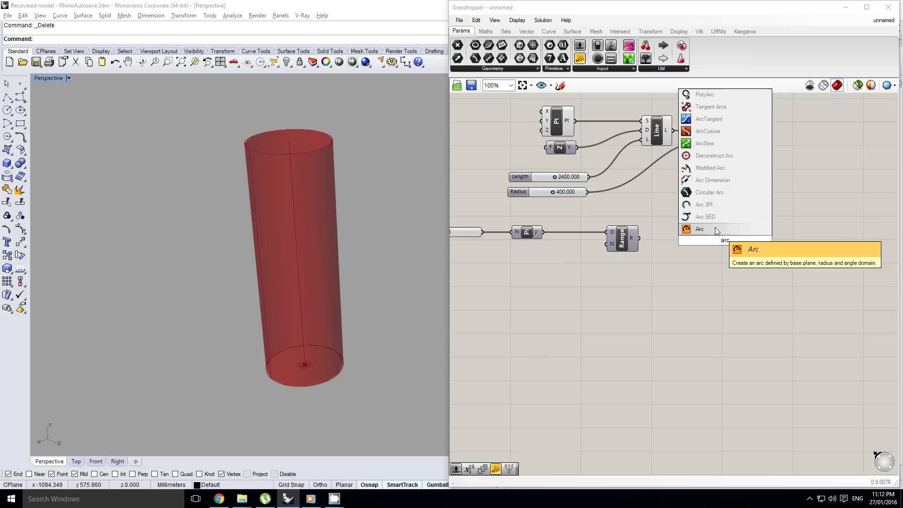
pyautogui.click(715, 229)
pyautogui.scroll(1, 750, 235)
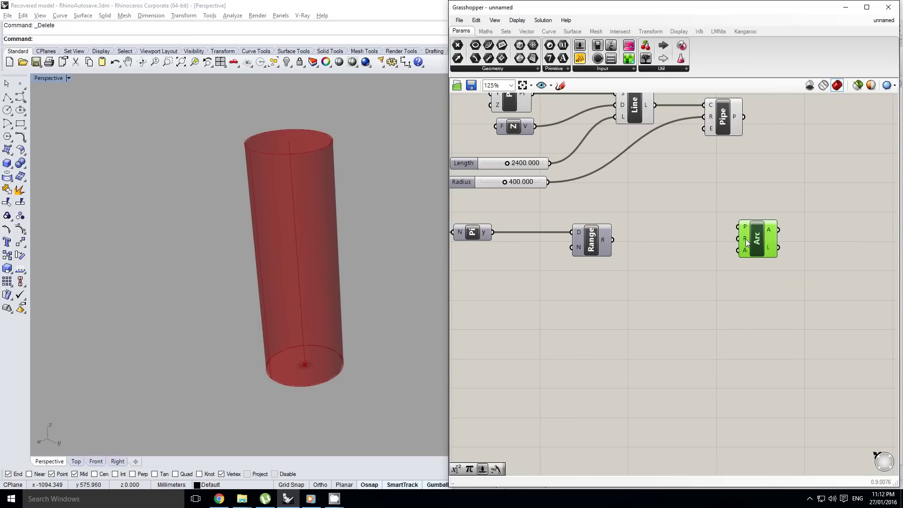
# Duplicate the 400 Radius slider directly below the original
pyautogui.moveTo(648, 214); pyautogui.dragTo(690, 219, button='right')
pyautogui.click(642, 211)
pyautogui.moveTo(551, 189); pyautogui.dragTo(566, 189, button='right')
pyautogui.click(541, 190)
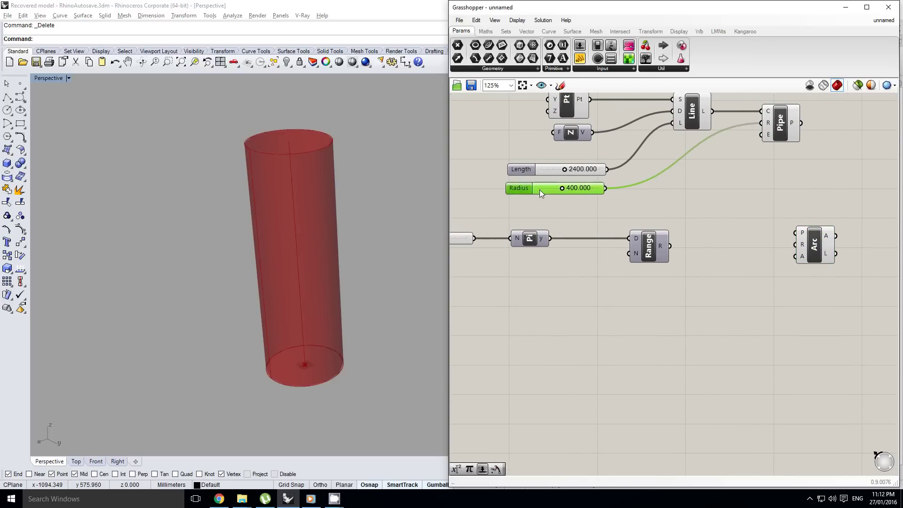
pyautogui.keyDown('alt'); pyautogui.moveTo(541, 190); pyautogui.dragTo(541, 208); pyautogui.keyUp('alt')
pyautogui.moveTo(547, 188); pyautogui.dragTo(538, 189, button='right')
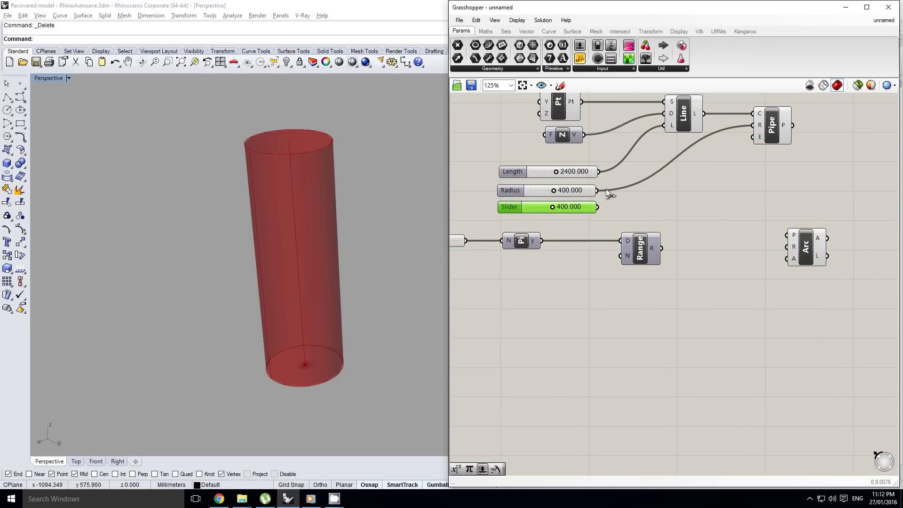
# Add an Addition component and connect the original Radius slider to its A input and the duplicate to its B input
pyautogui.moveTo(628, 189); pyautogui.dragTo(614, 188, button='right')
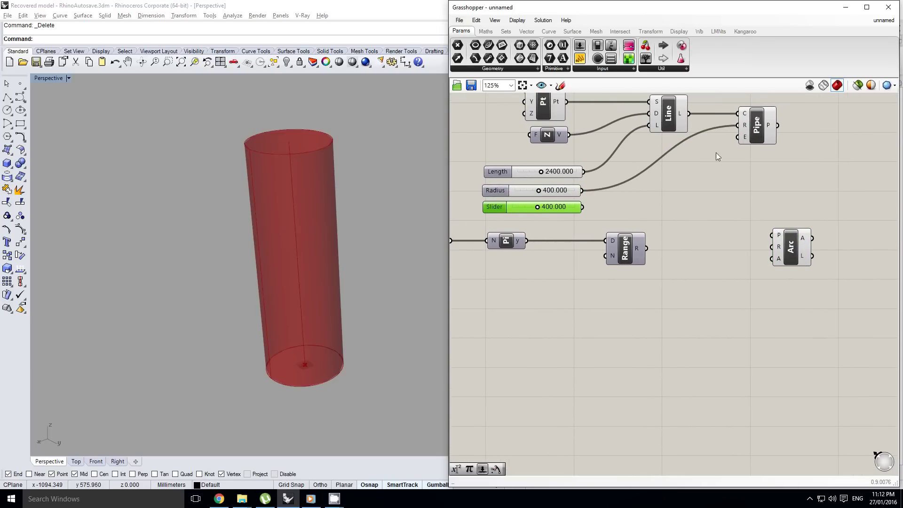
pyautogui.click(486, 32)
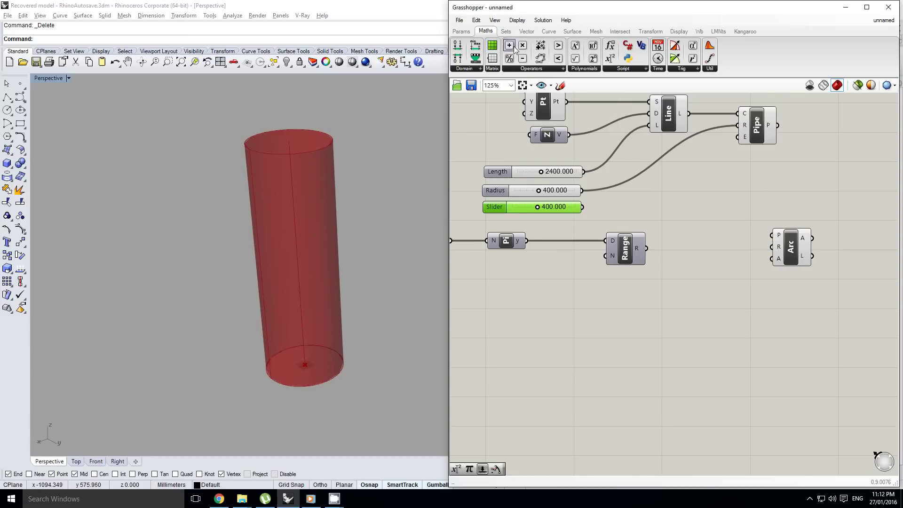
pyautogui.moveTo(658, 200); pyautogui.dragTo(661, 197)
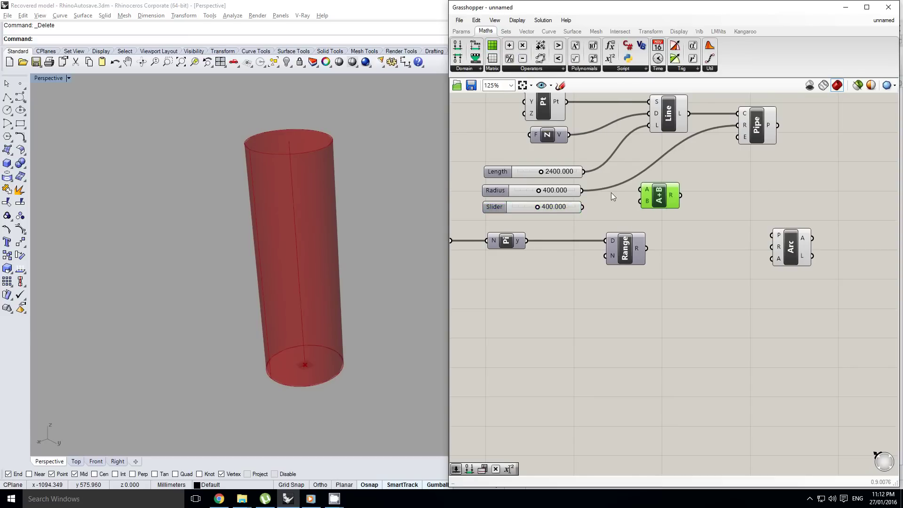
pyautogui.scroll(1, 611, 193)
pyautogui.moveTo(574, 190); pyautogui.dragTo(675, 195)
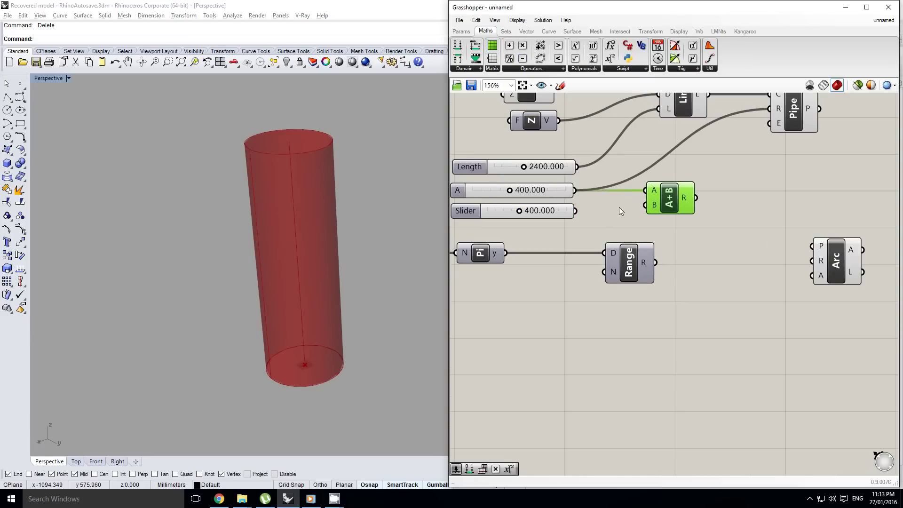
pyautogui.moveTo(576, 211); pyautogui.dragTo(646, 205)
pyautogui.moveTo(649, 206); pyautogui.dragTo(593, 196, button='right')
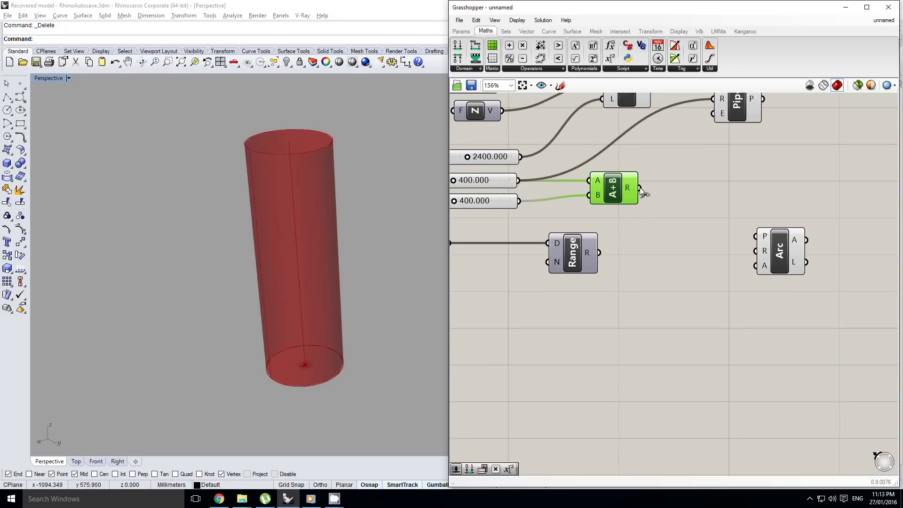
# Connect the Addition result to the Arc component's Radius input
pyautogui.moveTo(640, 188); pyautogui.dragTo(756, 250)
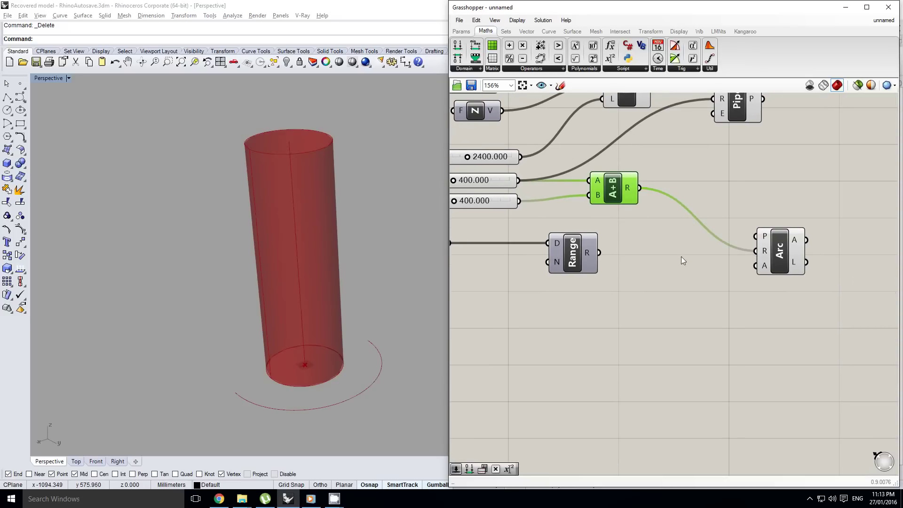
pyautogui.moveTo(552, 214); pyautogui.dragTo(661, 225, button='right')
pyautogui.moveTo(588, 218); pyautogui.dragTo(599, 222, button='right')
pyautogui.scroll(1, 572, 205)
pyautogui.click(683, 208)
pyautogui.scroll(-6, 670, 210)
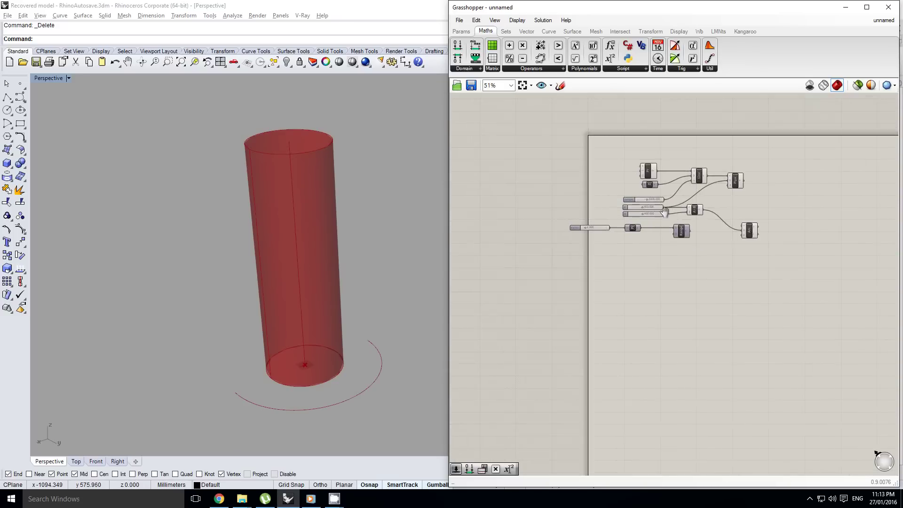
pyautogui.scroll(3, 677, 205)
pyautogui.scroll(1, 650, 214)
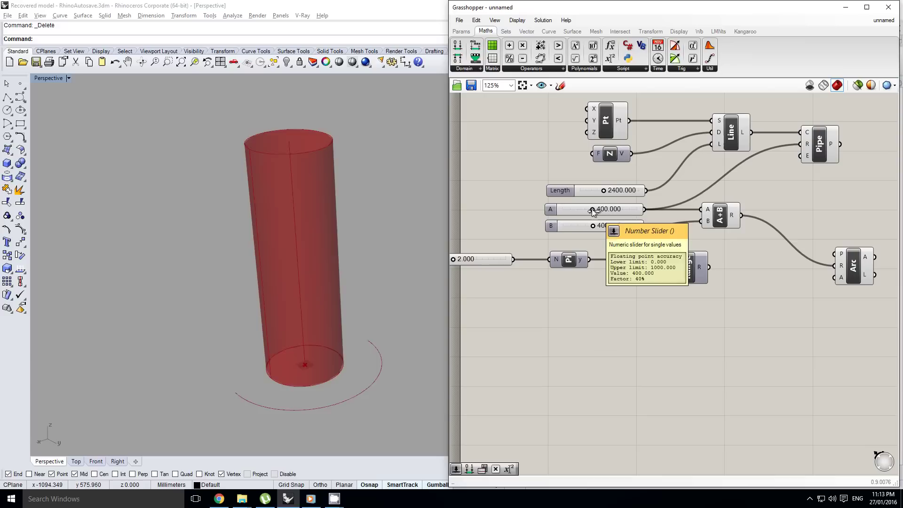
pyautogui.moveTo(592, 209)
pyautogui.mouseDown()
pyautogui.moveTo(612, 214)
pyautogui.moveTo(583, 214)
pyautogui.moveTo(596, 213)
pyautogui.mouseUp()
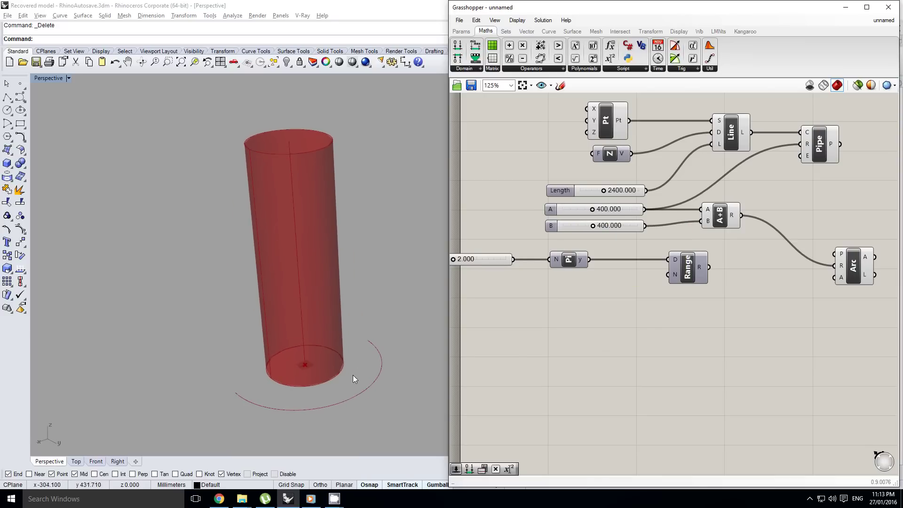
# Move the Arc component up so it lines up with the Addition component
pyautogui.moveTo(728, 244); pyautogui.dragTo(666, 239, button='right')
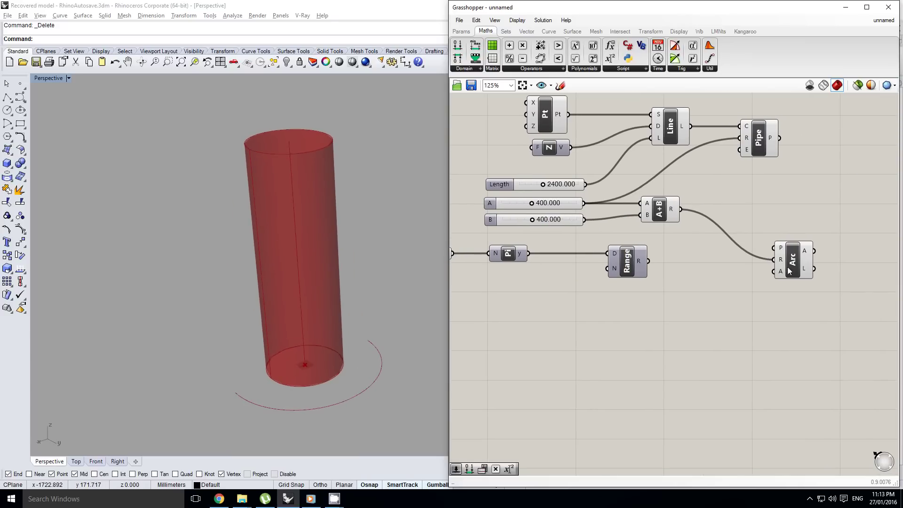
pyautogui.click(799, 268)
pyautogui.moveTo(800, 268); pyautogui.dragTo(749, 273, button='right')
pyautogui.moveTo(749, 273)
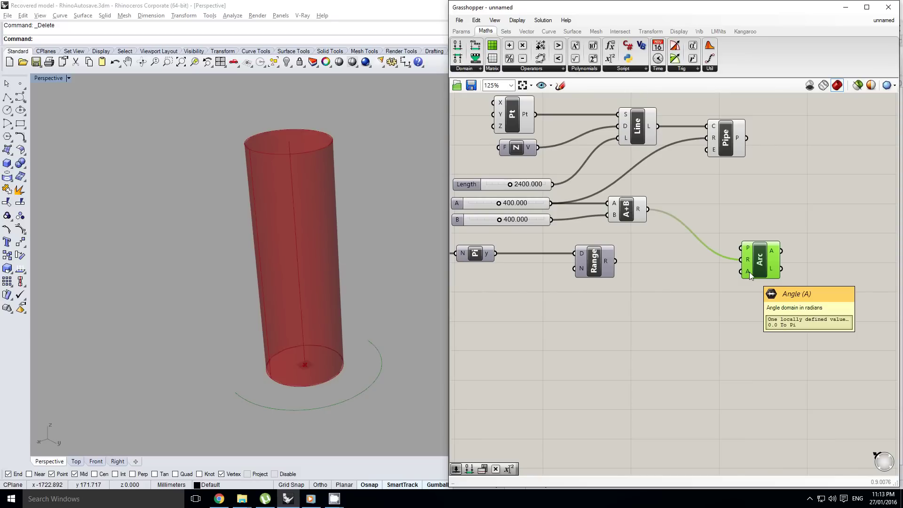
pyautogui.moveTo(750, 272); pyautogui.dragTo(774, 217)
pyautogui.moveTo(763, 221)
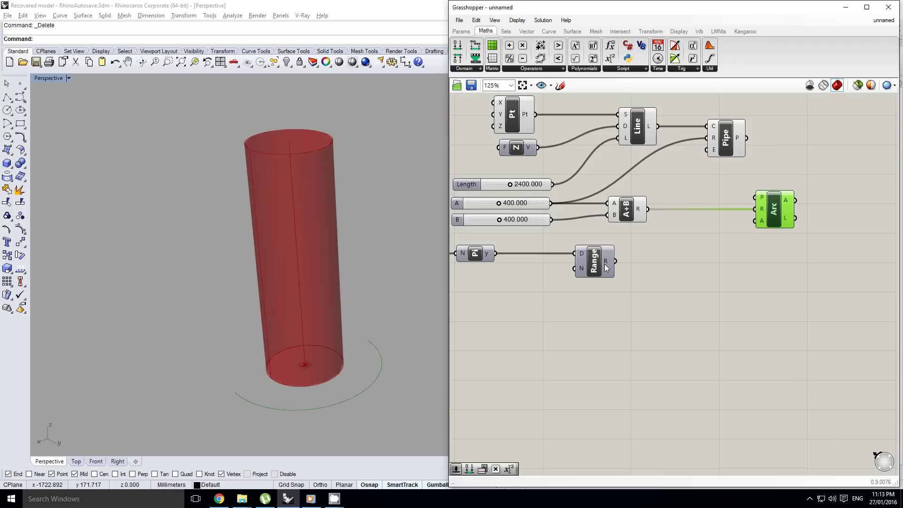
# Add an integer number slider with a maximum of 50 below Pi and connect it to the Range component's N input
pyautogui.moveTo(606, 262)
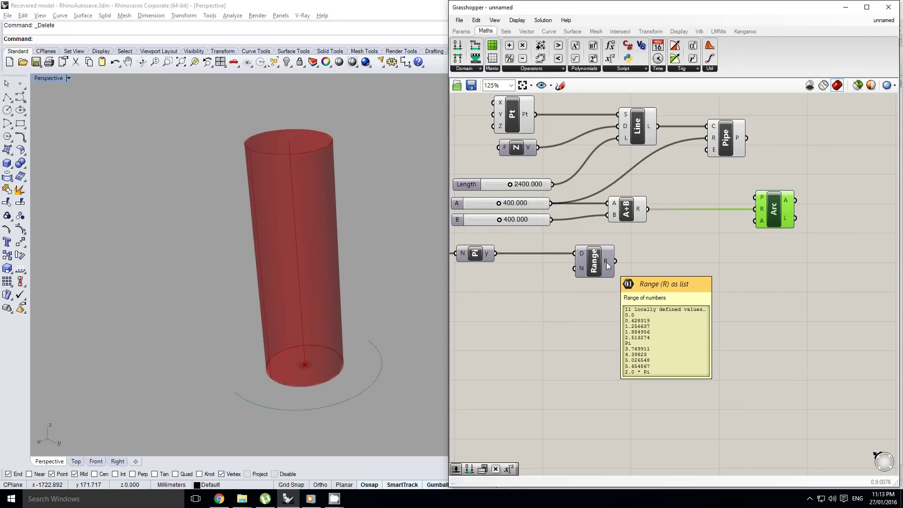
pyautogui.moveTo(517, 295); pyautogui.dragTo(633, 270, button='right')
pyautogui.click(574, 284)
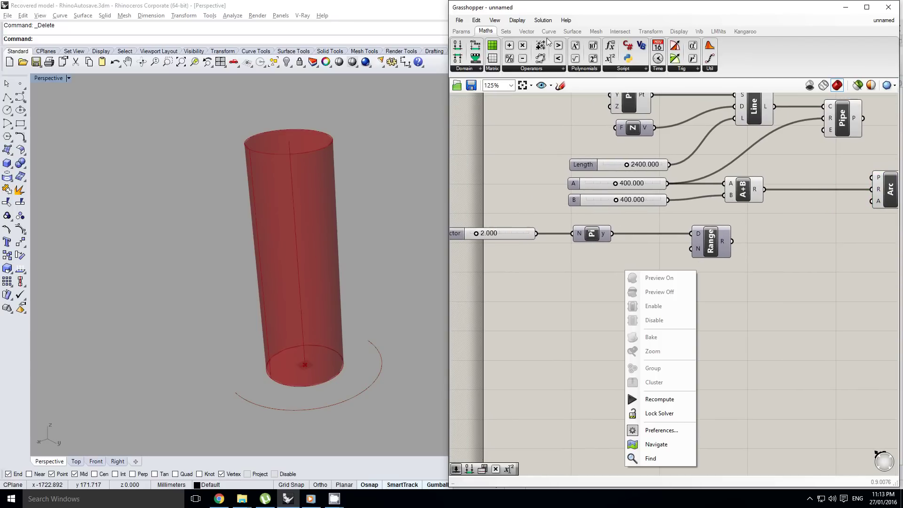
pyautogui.click(461, 31)
pyautogui.moveTo(580, 45); pyautogui.dragTo(583, 261)
pyautogui.doubleClick(564, 262)
pyautogui.doubleClick(573, 288)
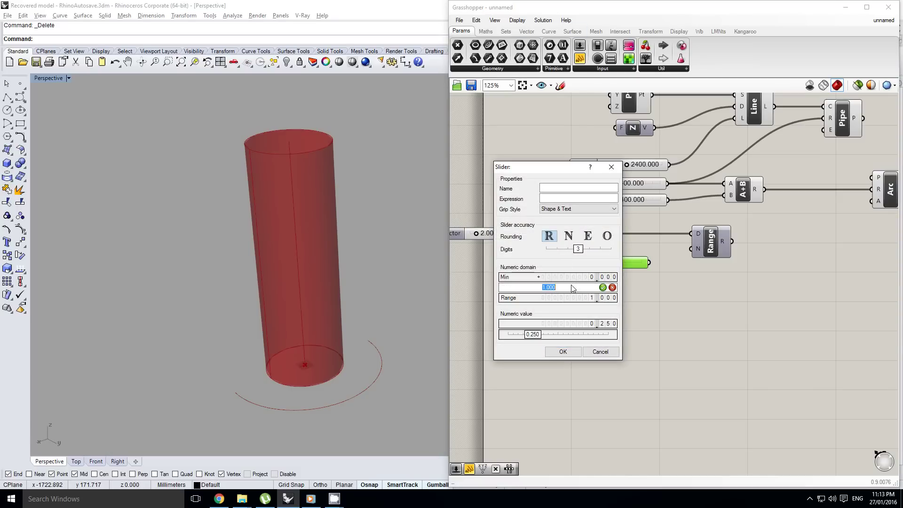
pyautogui.write('50')
pyautogui.click(569, 236)
pyautogui.click(563, 352)
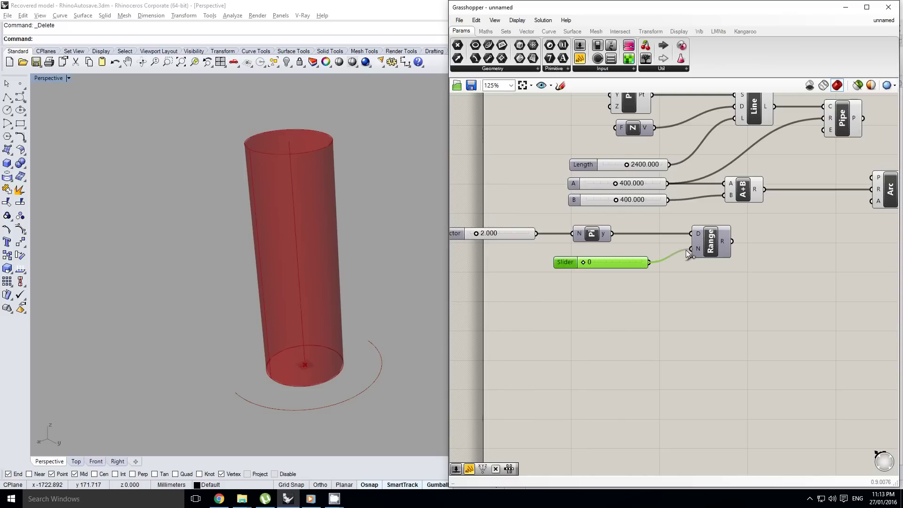
pyautogui.moveTo(604, 267); pyautogui.dragTo(602, 267)
# Set the Steps slider feeding the Range component to 12
pyautogui.moveTo(707, 272); pyautogui.dragTo(670, 273, button='right')
pyautogui.doubleClick(579, 265)
pyautogui.write('1')
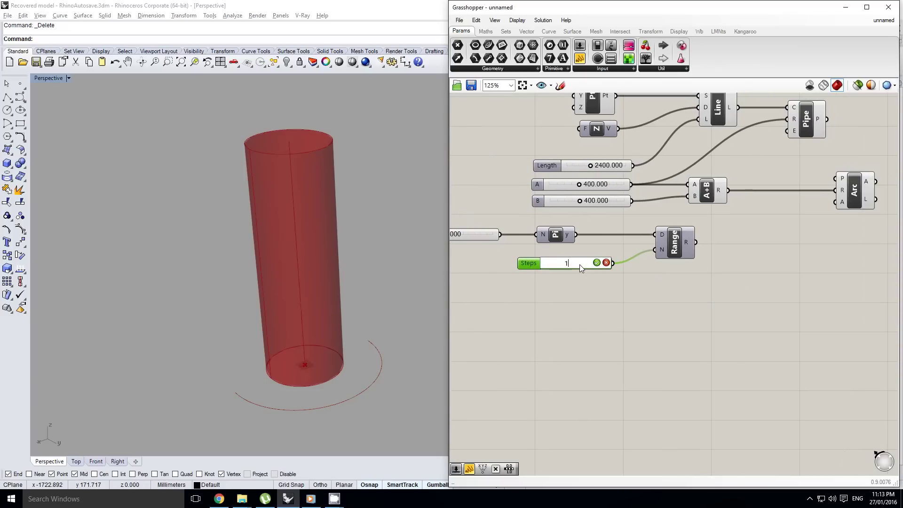
pyautogui.write('2')
pyautogui.press('Return')
# Examine the list of values in the Range output and the sliders that drive it
pyautogui.moveTo(582, 264); pyautogui.dragTo(564, 269, button='right')
pyautogui.moveTo(669, 248)
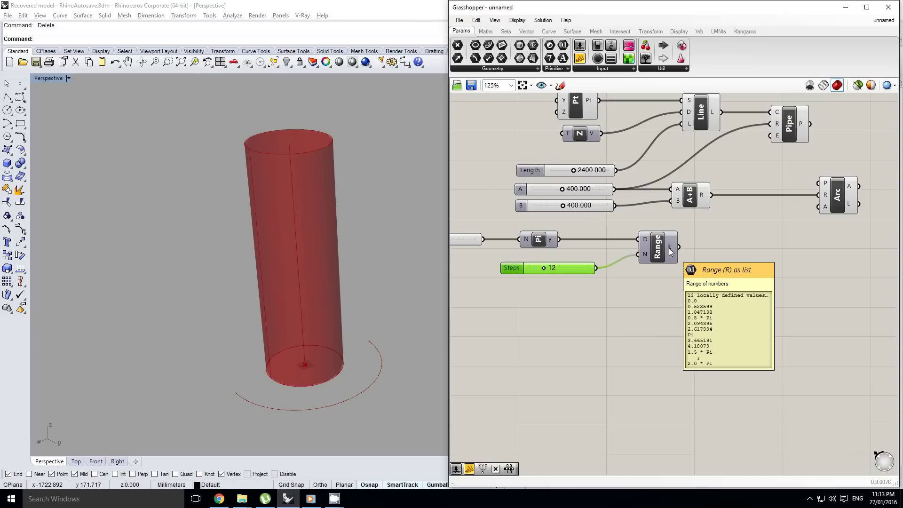
pyautogui.moveTo(683, 248); pyautogui.dragTo(656, 251, button='right')
pyautogui.moveTo(574, 284); pyautogui.dragTo(583, 281, button='right')
pyautogui.click(602, 272)
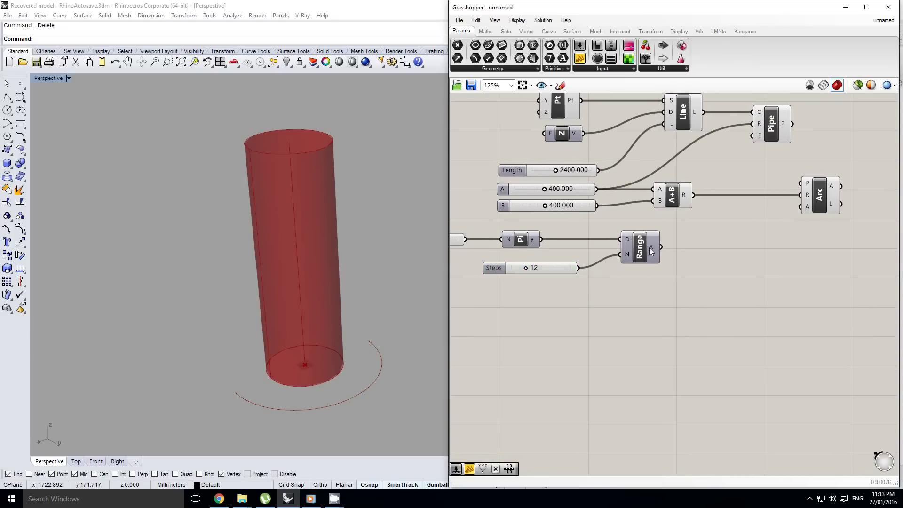
pyautogui.moveTo(651, 251)
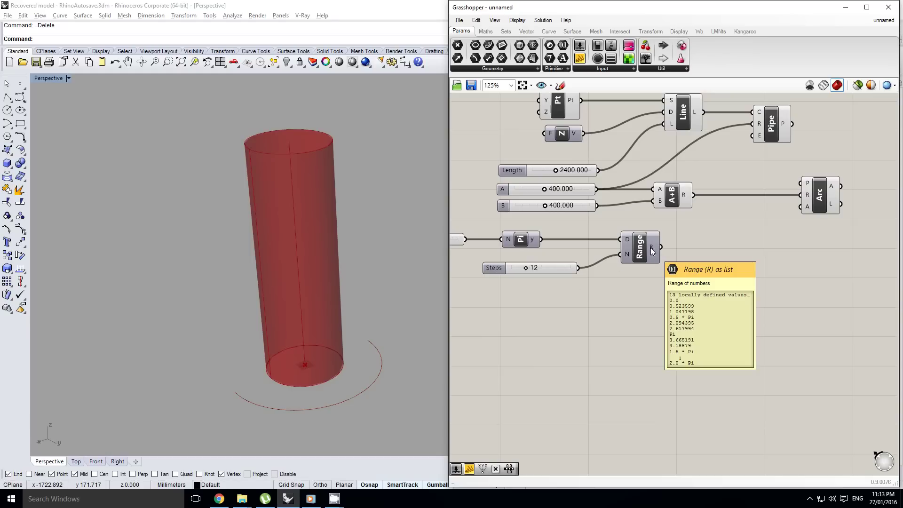
pyautogui.moveTo(598, 256); pyautogui.dragTo(609, 256, button='right')
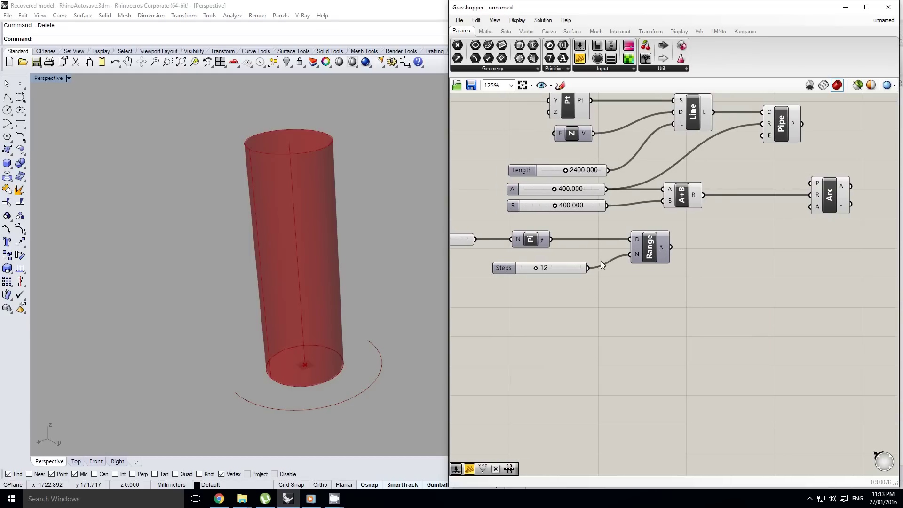
pyautogui.moveTo(601, 261); pyautogui.dragTo(622, 260, button='right')
pyautogui.moveTo(498, 241); pyautogui.dragTo(513, 240, button='right')
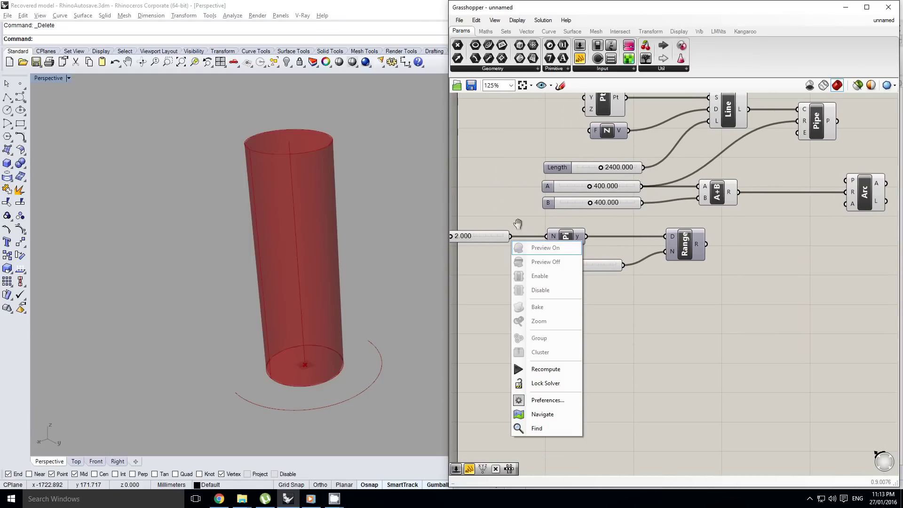
pyautogui.moveTo(626, 241); pyautogui.dragTo(605, 245, button='right')
# Connect the Range output to the Arc component's Angle input
pyautogui.moveTo(732, 238); pyautogui.dragTo(668, 245, button='right')
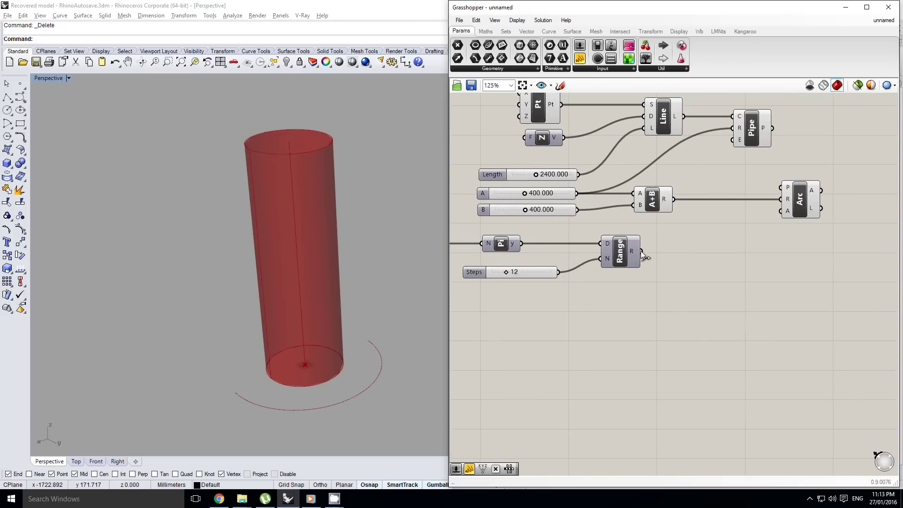
pyautogui.moveTo(642, 252); pyautogui.dragTo(781, 211)
pyautogui.click(349, 306)
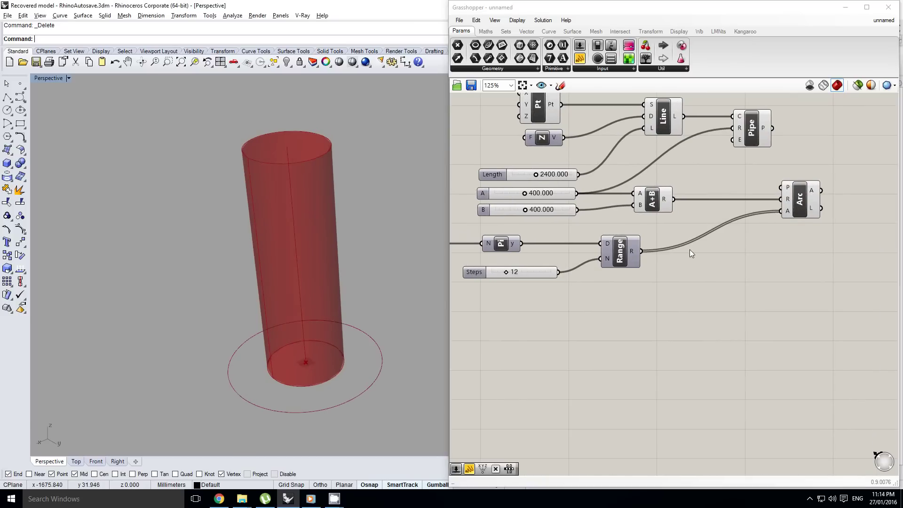
# Add a Series component below the Range component
pyautogui.rightClick(690, 250)
pyautogui.scroll(-1, 689, 268)
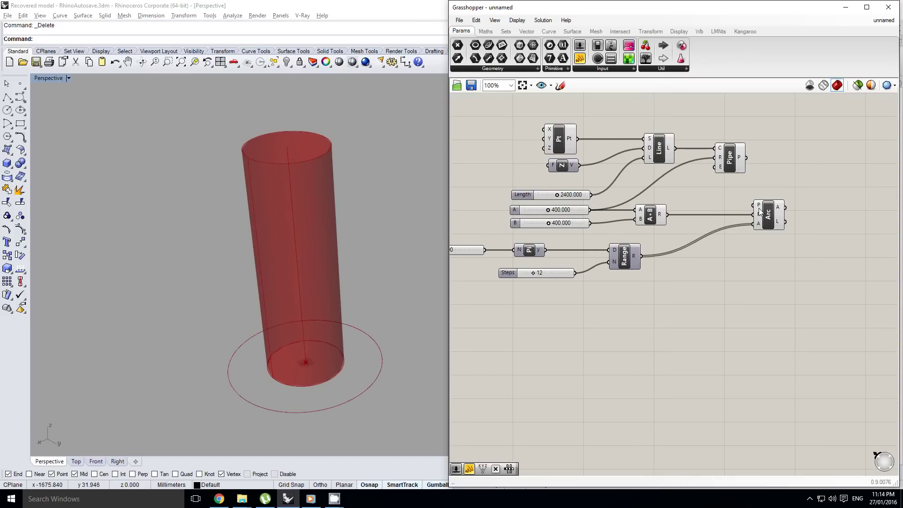
pyautogui.moveTo(615, 314); pyautogui.dragTo(626, 316, button='right')
pyautogui.moveTo(296, 373); pyautogui.dragTo(294, 363, button='right')
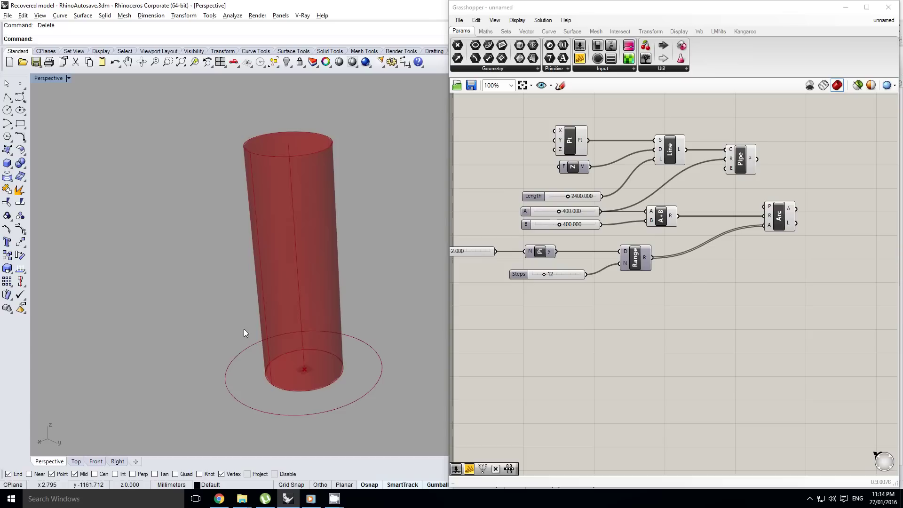
pyautogui.doubleClick(686, 304)
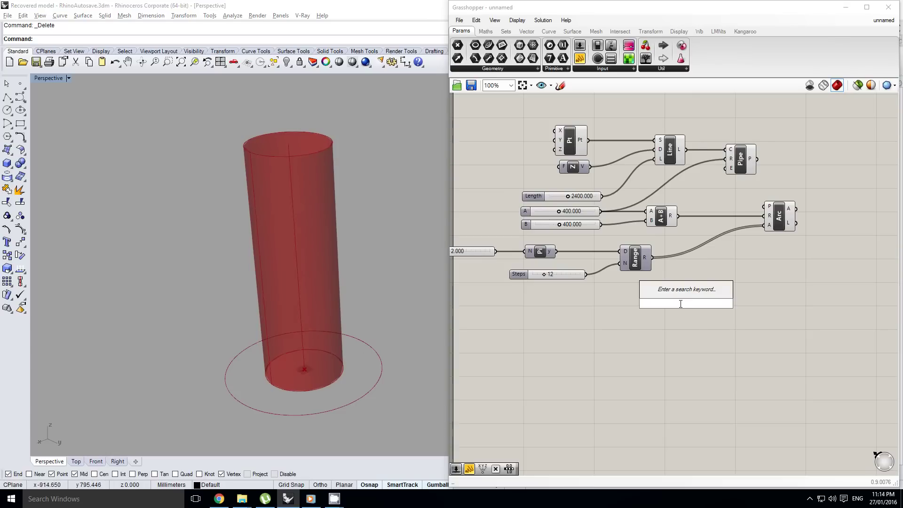
pyautogui.write('series')
pyautogui.press('Return')
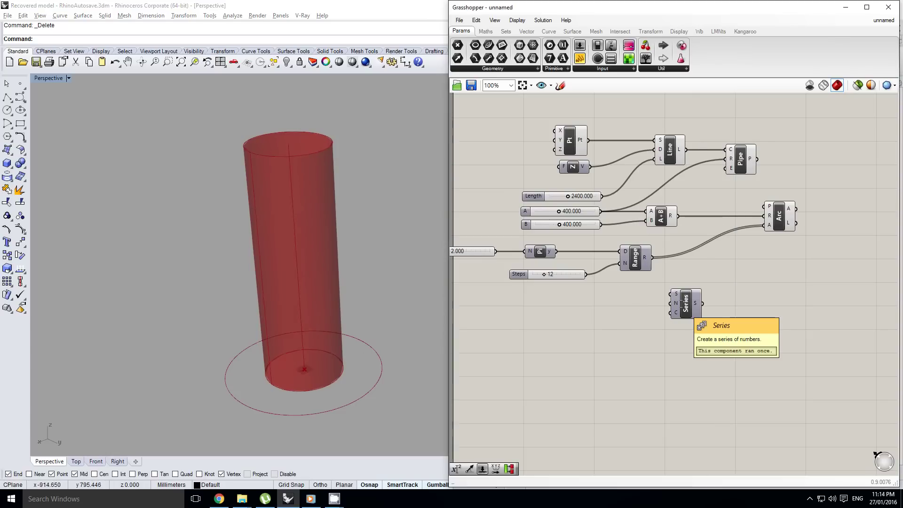
pyautogui.click(686, 304)
pyautogui.moveTo(684, 284)
pyautogui.mouseDown(button='right')
pyautogui.moveTo(656, 280)
pyautogui.moveTo(712, 265)
pyautogui.moveTo(691, 276)
pyautogui.mouseUp(button='right')
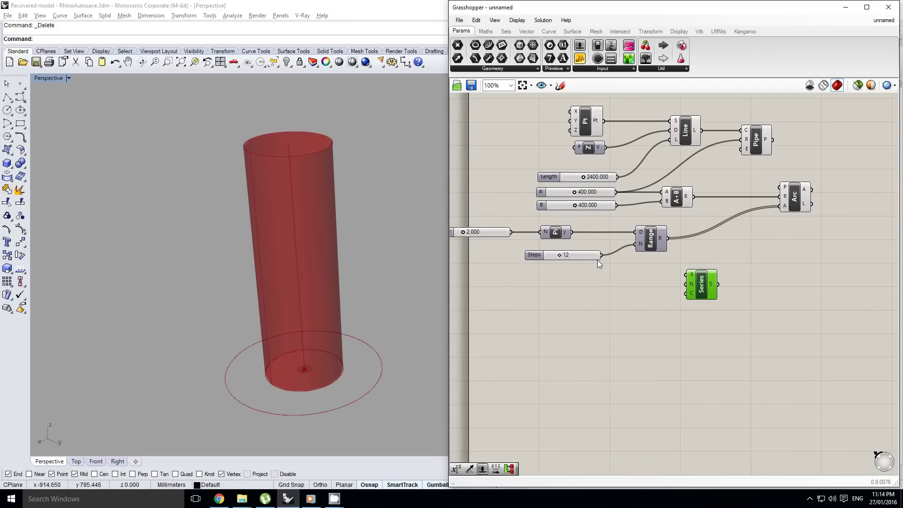
# Shift the Steps slider away from Range and add an Expression component below it with the expression x+1
pyautogui.moveTo(575, 255); pyautogui.dragTo(564, 255)
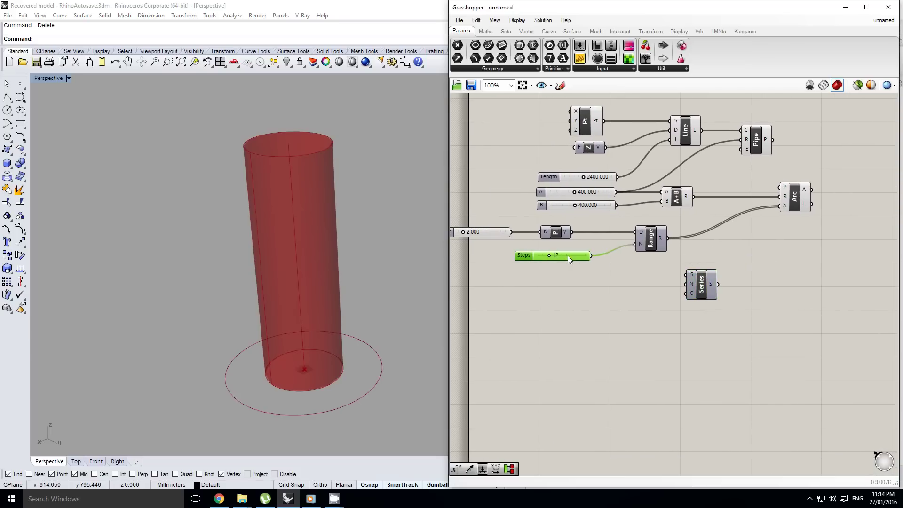
pyautogui.click(486, 31)
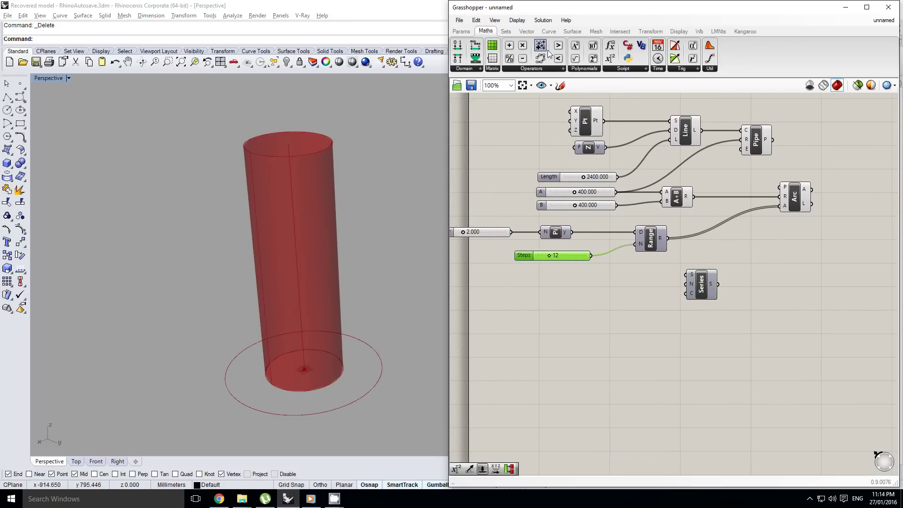
pyautogui.moveTo(610, 273); pyautogui.dragTo(611, 277)
pyautogui.doubleClick(604, 280)
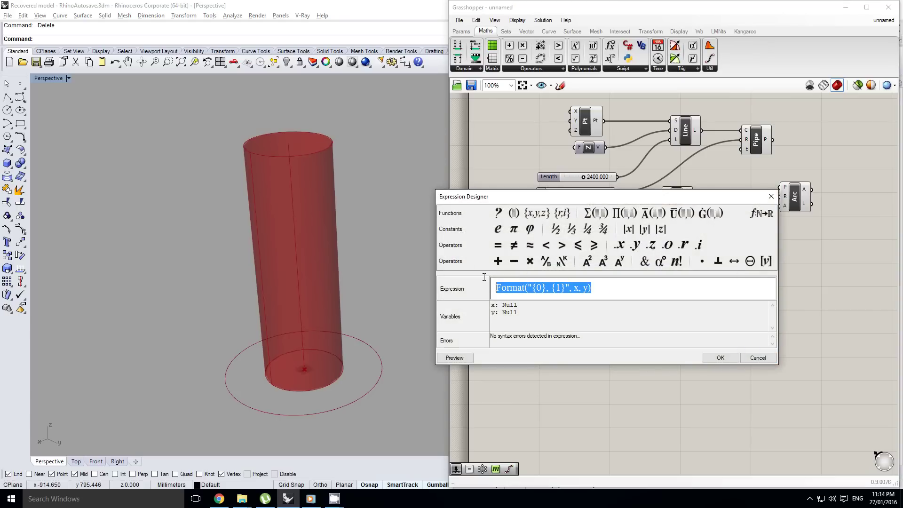
pyautogui.write('x+1')
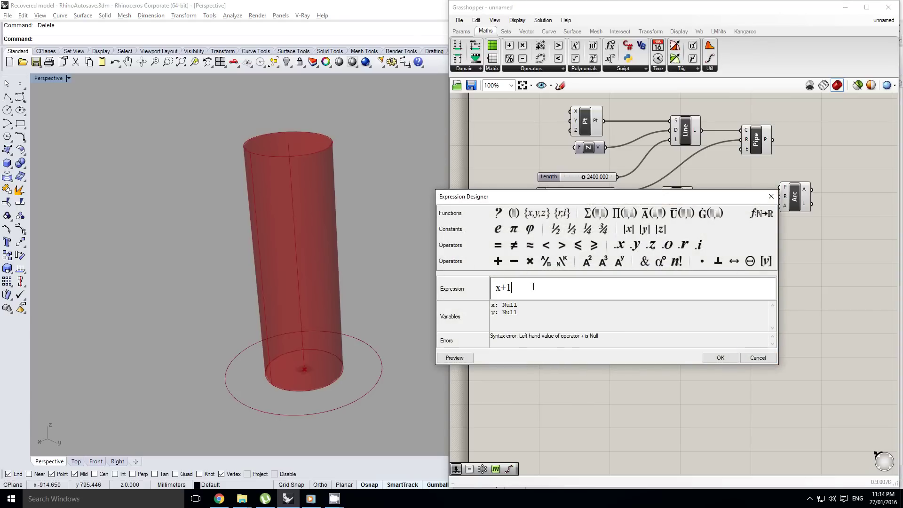
pyautogui.click(713, 356)
# Connect the Steps slider to the expression's x input, remove its y input, and wire the result to the Series count input
pyautogui.scroll(3, 583, 266)
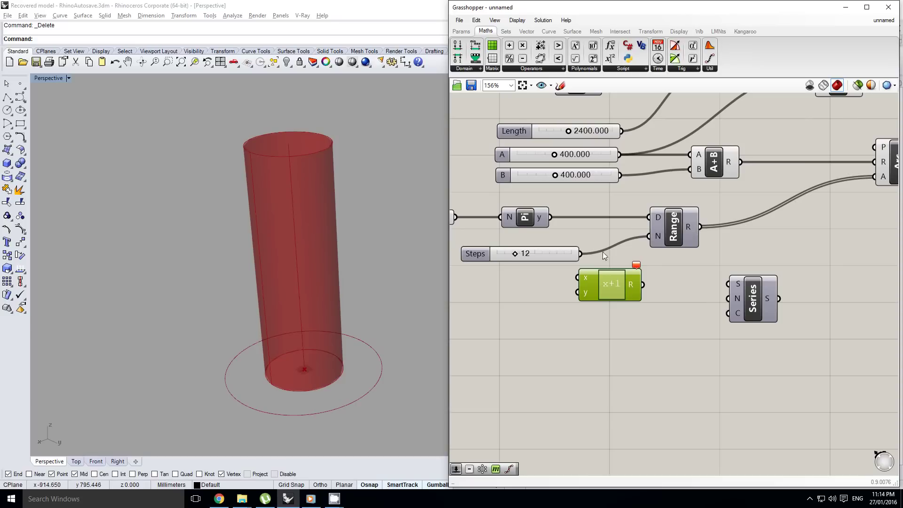
pyautogui.moveTo(585, 254); pyautogui.dragTo(578, 276)
pyautogui.scroll(3, 592, 285)
pyautogui.click(590, 301)
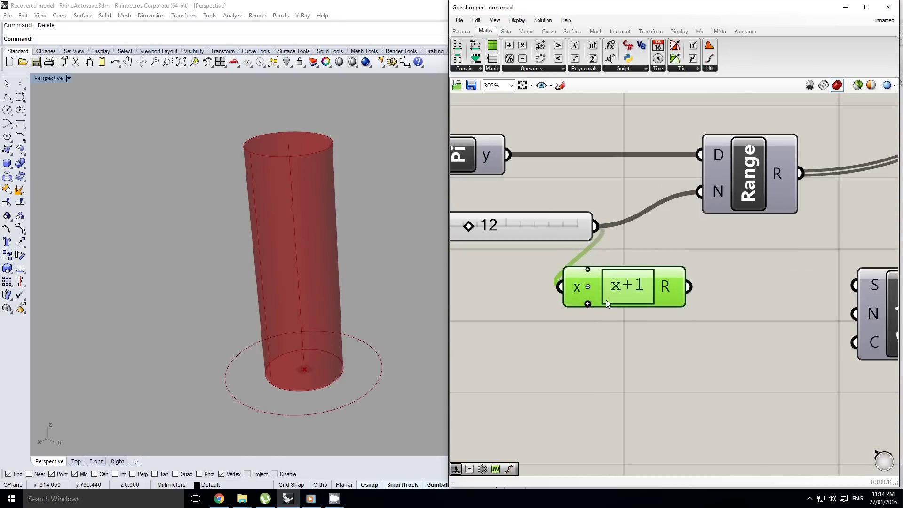
pyautogui.scroll(-2, 650, 301)
pyautogui.moveTo(676, 294); pyautogui.dragTo(661, 327)
pyautogui.moveTo(706, 308); pyautogui.dragTo(660, 305, button='right')
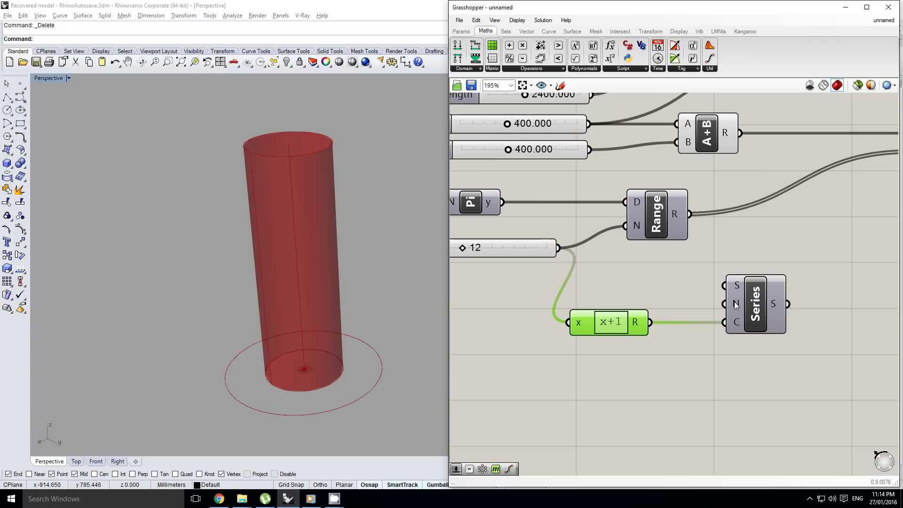
pyautogui.scroll(-2, 706, 306)
# Add a Division component that divides Length by Steps and connect its result to the Series N input
pyautogui.click(639, 304)
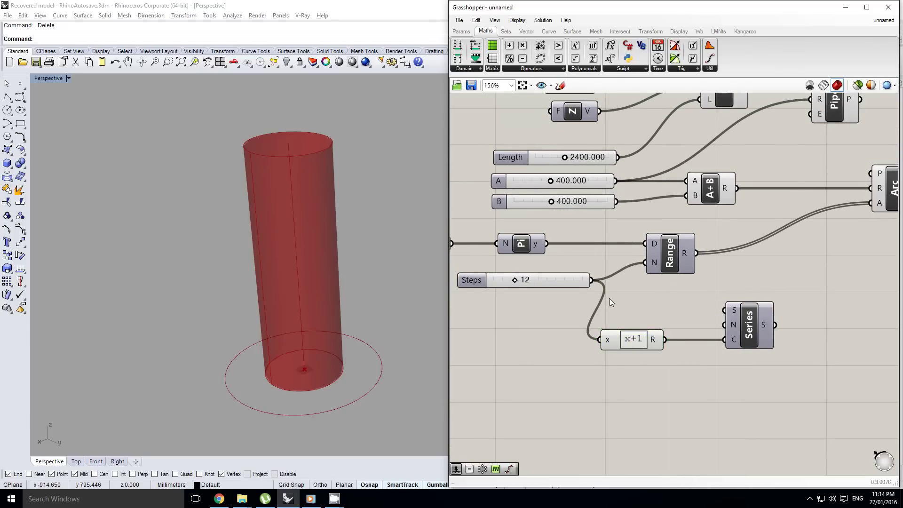
pyautogui.moveTo(609, 299); pyautogui.dragTo(618, 299, button='right')
pyautogui.click(461, 30)
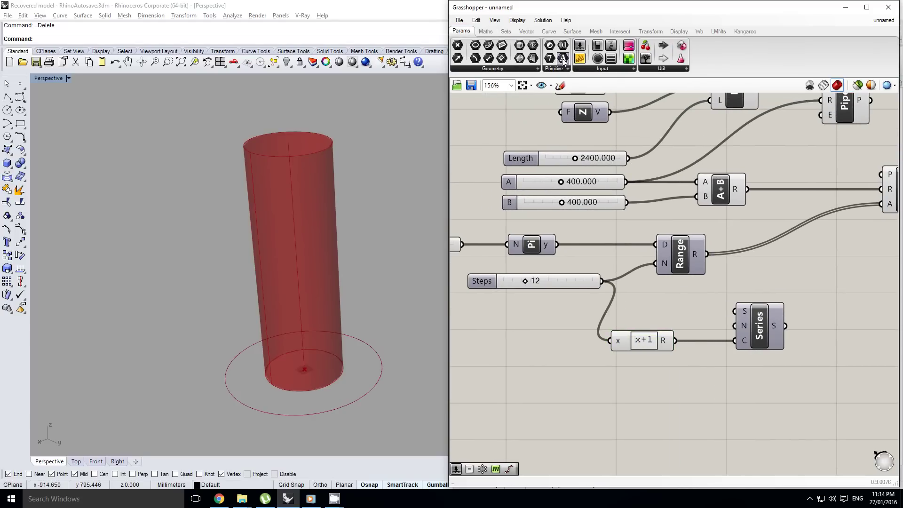
pyautogui.click(486, 31)
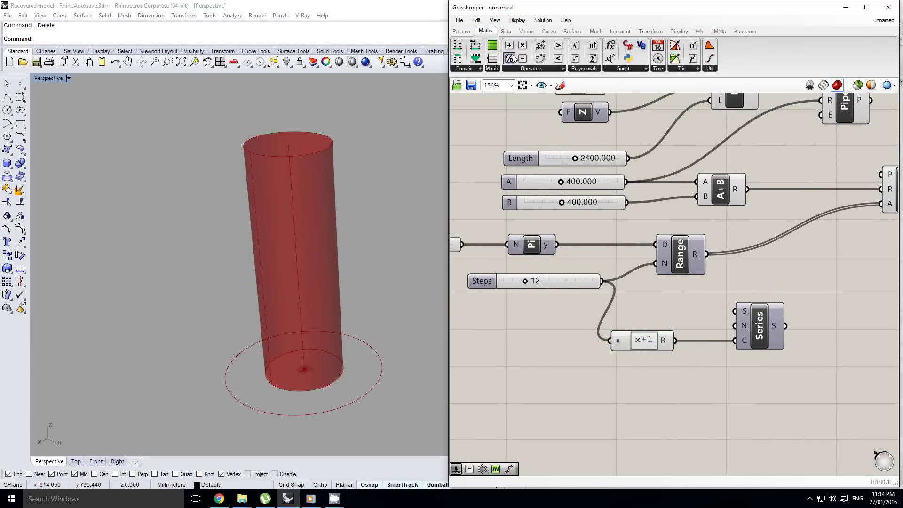
pyautogui.moveTo(632, 291); pyautogui.dragTo(666, 306)
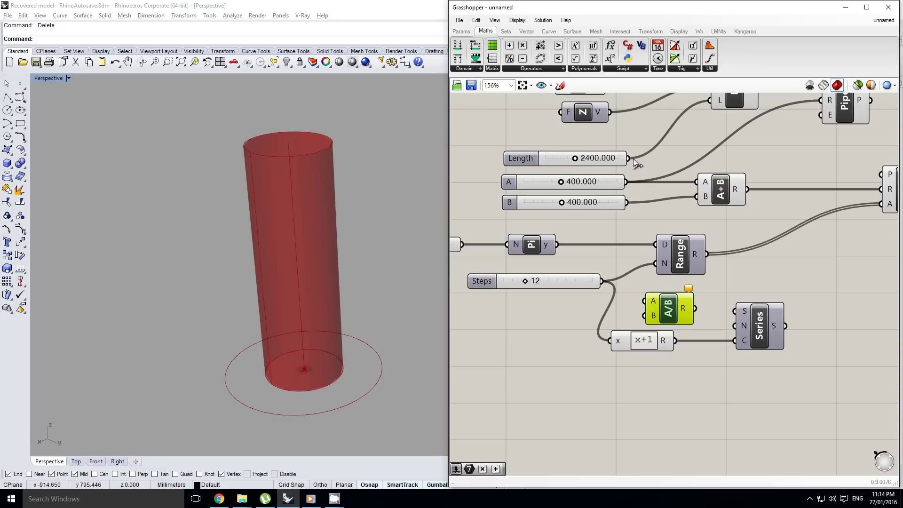
pyautogui.moveTo(628, 158); pyautogui.dragTo(734, 330)
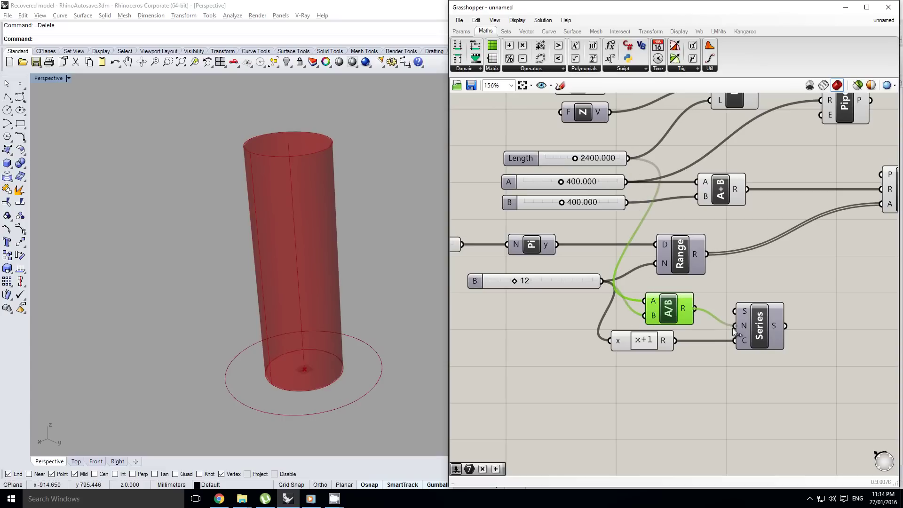
# Add a Construct Point component, feed the Series output into its Z input, and connect the point to the Arc's P input
pyautogui.moveTo(717, 314); pyautogui.dragTo(595, 317, button='right')
pyautogui.rightClick(603, 316)
pyautogui.click(702, 297)
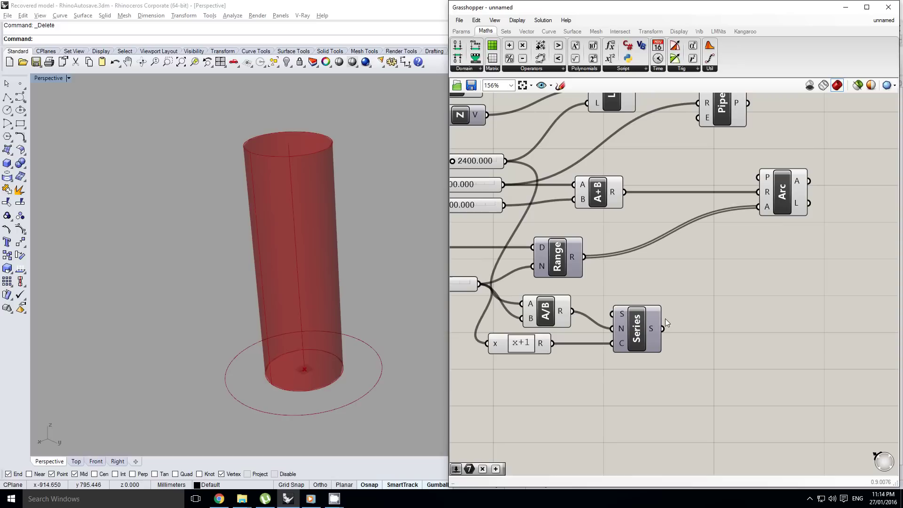
pyautogui.moveTo(664, 329); pyautogui.dragTo(755, 178)
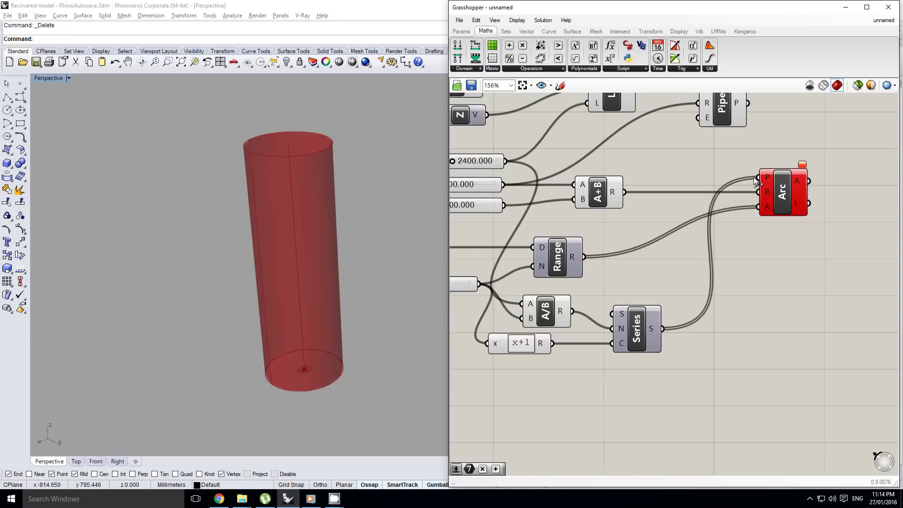
pyautogui.doubleClick(723, 258)
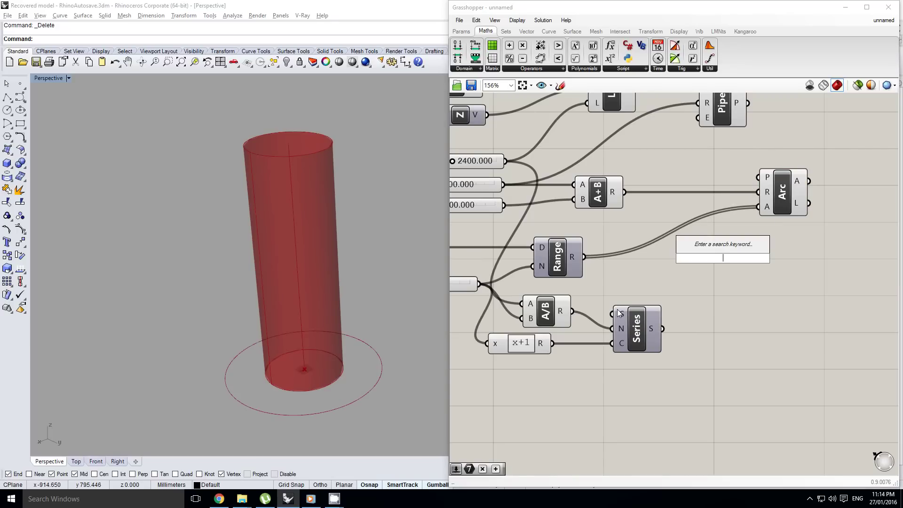
pyautogui.write('xyz')
pyautogui.click(739, 223)
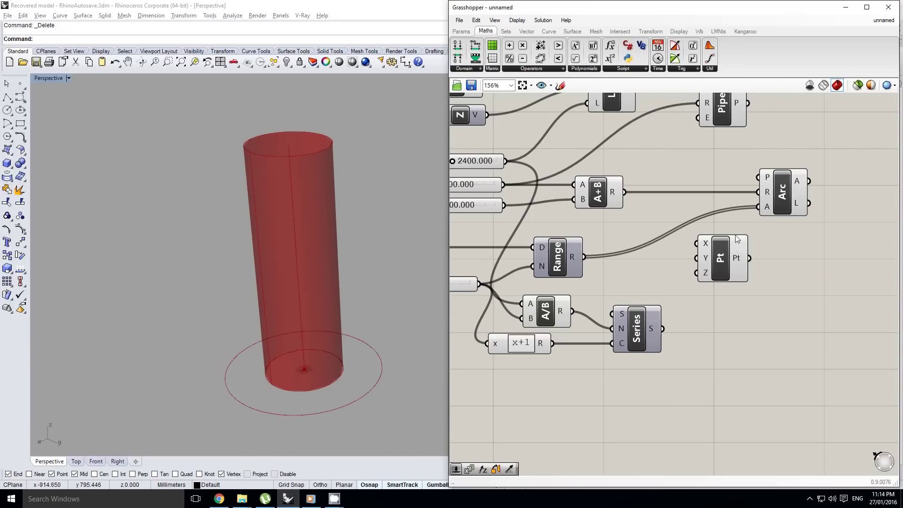
pyautogui.moveTo(730, 276); pyautogui.dragTo(764, 185)
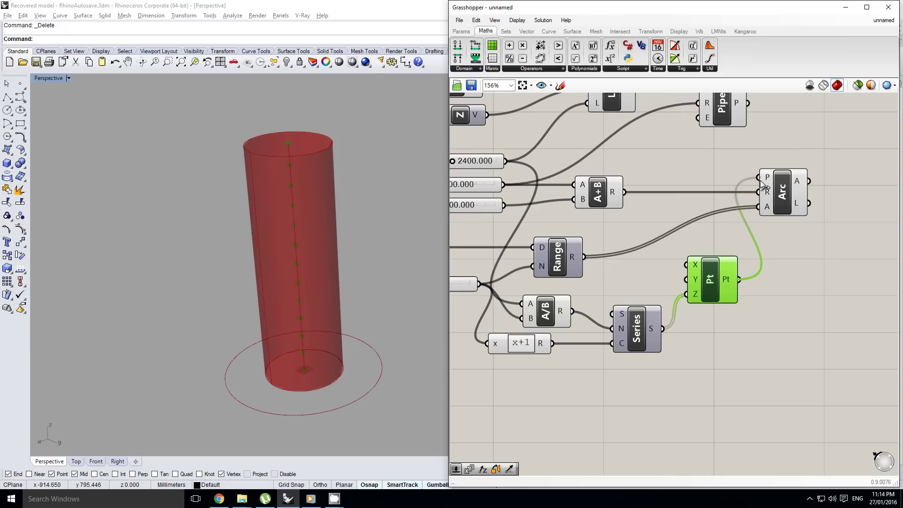
pyautogui.moveTo(286, 323); pyautogui.dragTo(312, 280, button='right')
# Space the Arc and Construct Point components farther apart from the components that feed them
pyautogui.moveTo(756, 255); pyautogui.dragTo(696, 269, button='right')
pyautogui.moveTo(726, 210); pyautogui.dragTo(791, 210)
pyautogui.moveTo(649, 294); pyautogui.dragTo(671, 333)
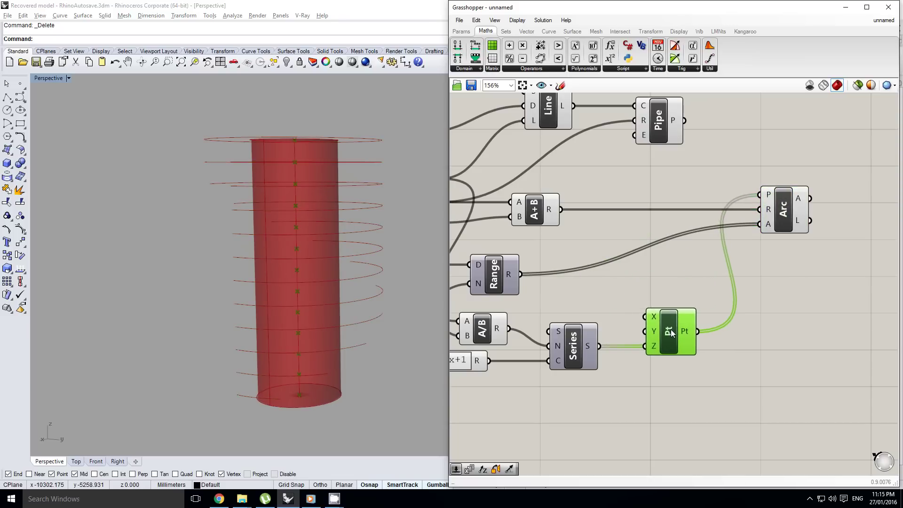
pyautogui.click(684, 277)
pyautogui.moveTo(238, 309); pyautogui.dragTo(321, 252, button='right')
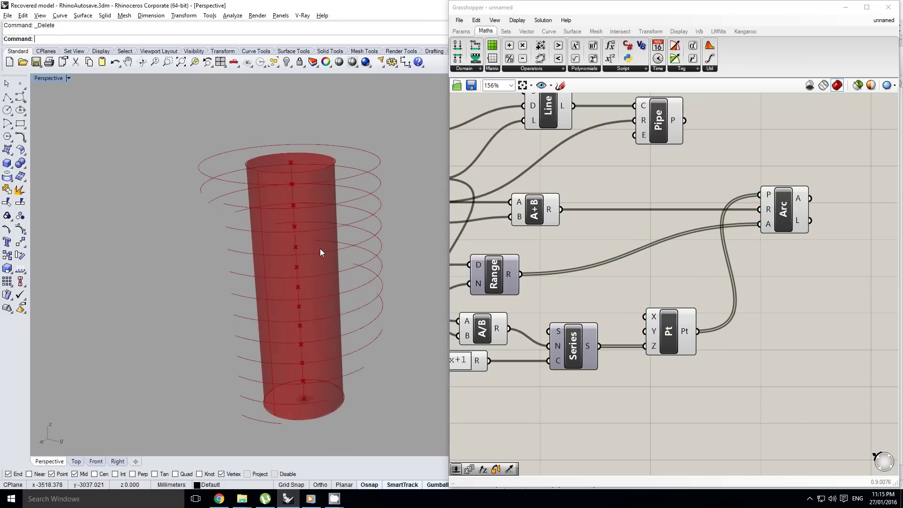
pyautogui.moveTo(601, 262); pyautogui.dragTo(611, 269, button='right')
pyautogui.click(709, 254)
pyautogui.scroll(-2, 710, 255)
pyautogui.moveTo(724, 262); pyautogui.dragTo(736, 270, button='right')
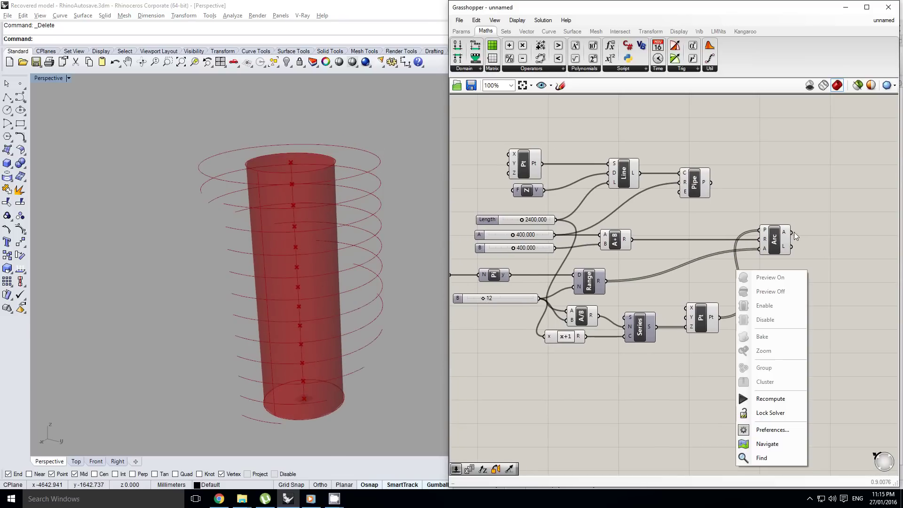
pyautogui.click(775, 240)
pyautogui.moveTo(776, 239); pyautogui.dragTo(794, 239)
# Move the addition, Range, Division, expression, Series, point and Arc components away from the sliders, and align the Steps slider under Pi
pyautogui.moveTo(710, 267); pyautogui.dragTo(740, 263, button='right')
pyautogui.click(743, 262)
pyautogui.scroll(-1, 748, 261)
pyautogui.scroll(1, 747, 261)
pyautogui.moveTo(568, 282); pyautogui.dragTo(617, 278, button='right')
pyautogui.moveTo(675, 247); pyautogui.dragTo(613, 252, button='right')
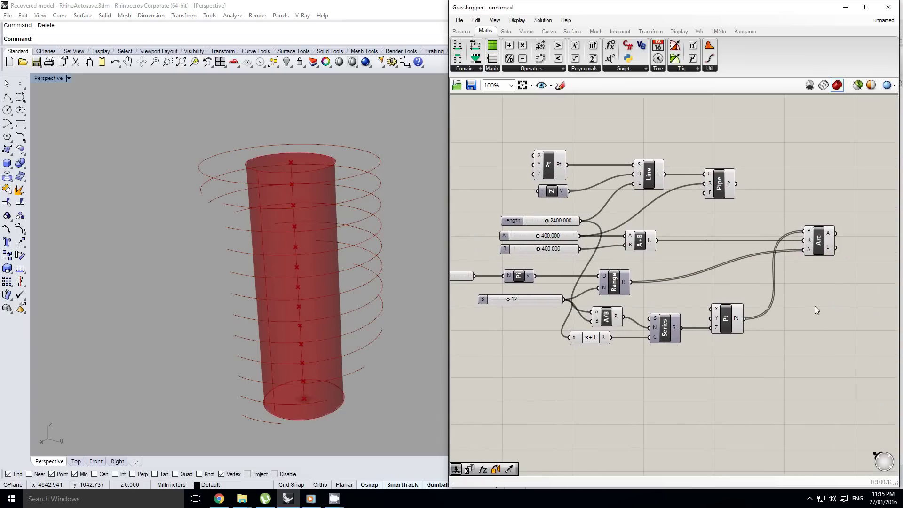
pyautogui.moveTo(854, 362); pyautogui.dragTo(601, 216)
pyautogui.moveTo(612, 281); pyautogui.dragTo(668, 280)
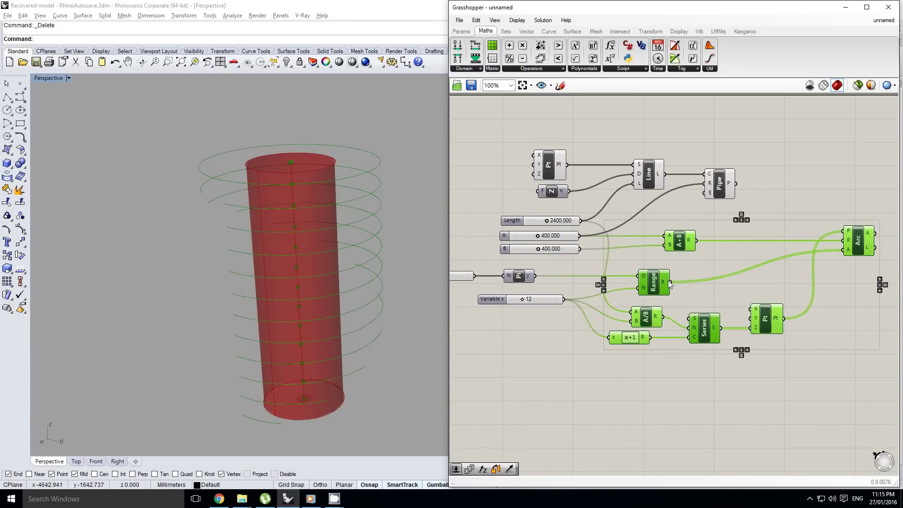
pyautogui.click(591, 287)
pyautogui.moveTo(547, 300); pyautogui.dragTo(575, 289)
pyautogui.moveTo(633, 292); pyautogui.dragTo(609, 294, button='right')
pyautogui.click(687, 271)
pyautogui.moveTo(741, 265); pyautogui.dragTo(712, 258, button='right')
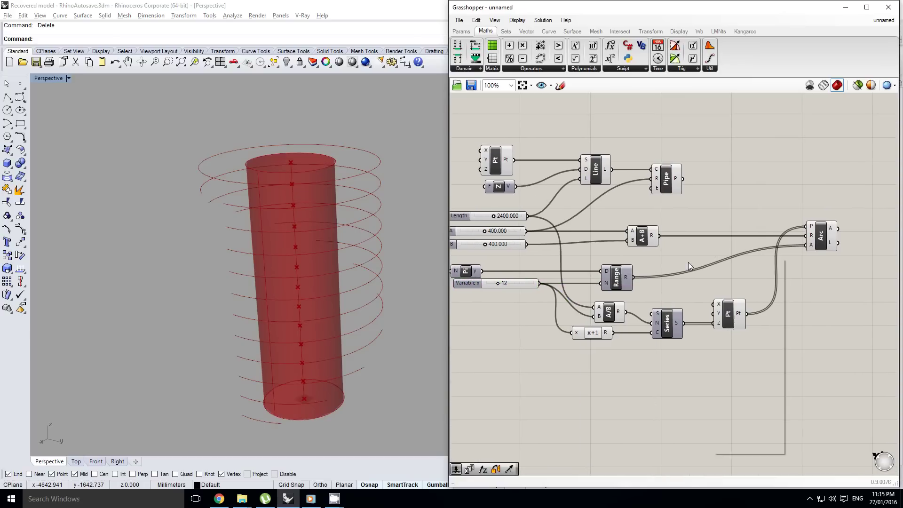
# Examine the stacked arcs around the column and compare the Range output list with the Arc's Angle input values
pyautogui.click(444, 301)
pyautogui.moveTo(443, 300); pyautogui.dragTo(298, 408, button='right')
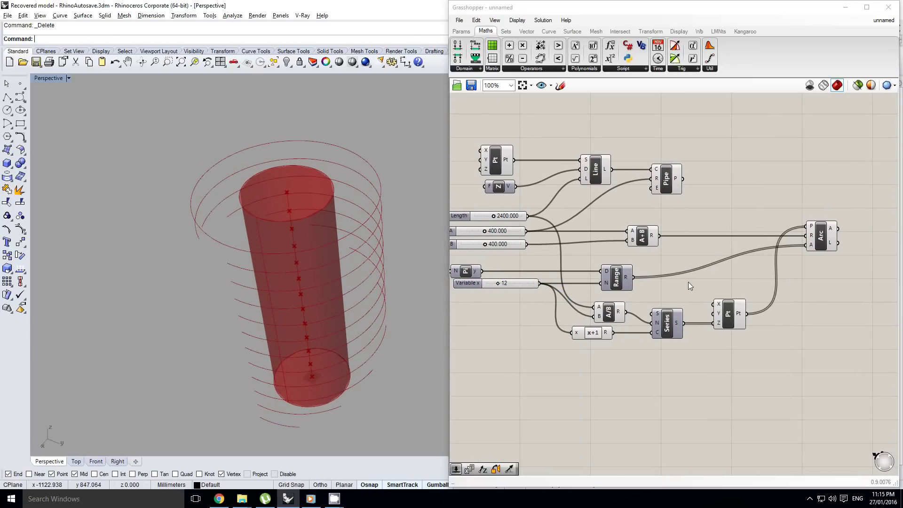
pyautogui.moveTo(761, 263); pyautogui.dragTo(728, 272, button='right')
pyautogui.moveTo(594, 291)
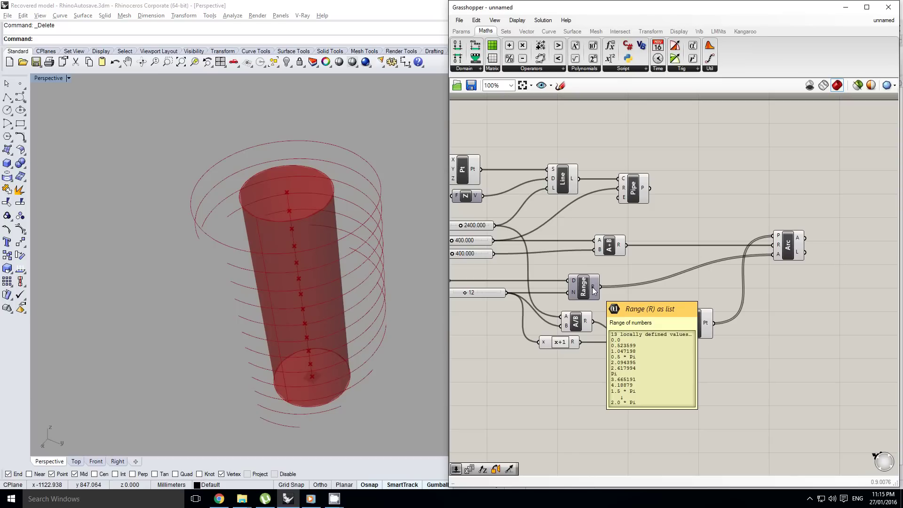
pyautogui.moveTo(437, 350); pyautogui.dragTo(292, 408, button='right')
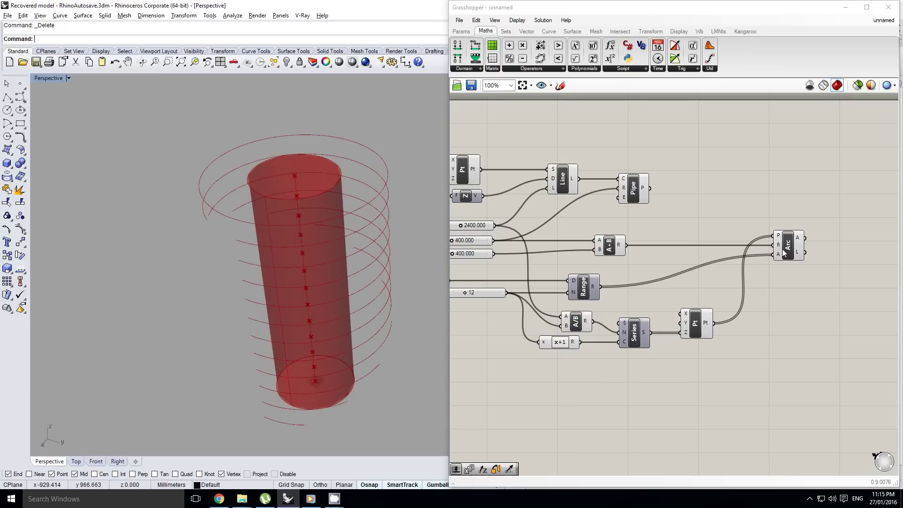
pyautogui.moveTo(777, 256)
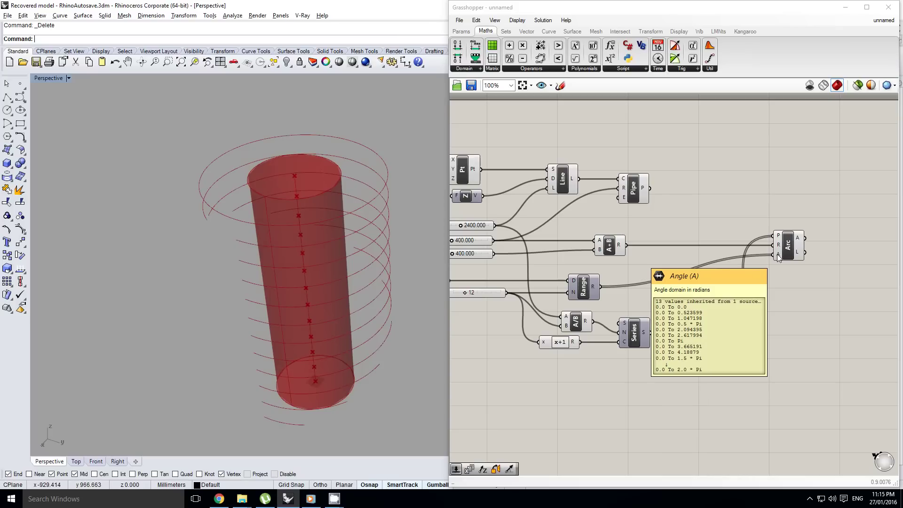
pyautogui.moveTo(595, 288)
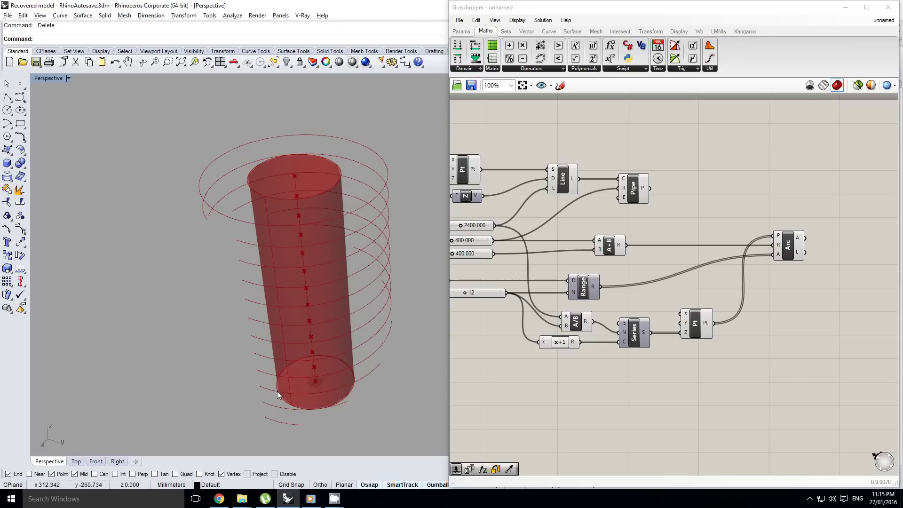
pyautogui.moveTo(278, 394); pyautogui.dragTo(292, 353, button='right')
pyautogui.moveTo(310, 415); pyautogui.dragTo(312, 427, button='right')
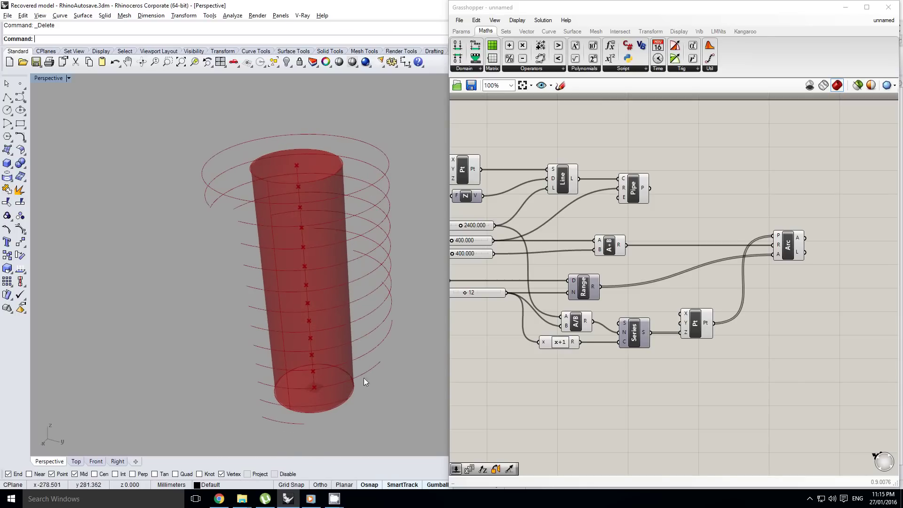
pyautogui.moveTo(727, 293); pyautogui.dragTo(717, 289, button='right')
pyautogui.moveTo(609, 297); pyautogui.dragTo(675, 260, button='right')
pyautogui.scroll(1, 645, 276)
pyautogui.click(652, 271)
pyautogui.moveTo(560, 305); pyautogui.dragTo(595, 293, button='right')
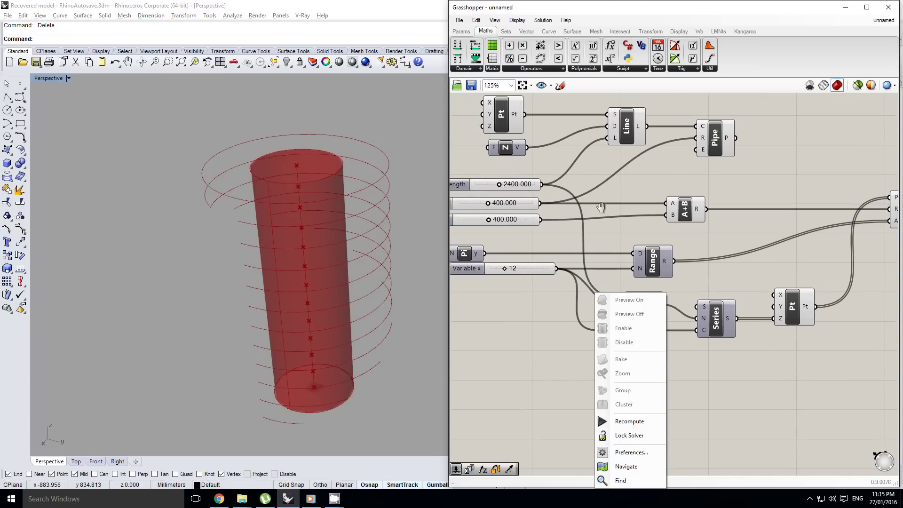
# Add a second Division component below the first, with Pi's output in A and the Steps slider in B
pyautogui.click(511, 55)
pyautogui.moveTo(626, 375); pyautogui.dragTo(650, 372)
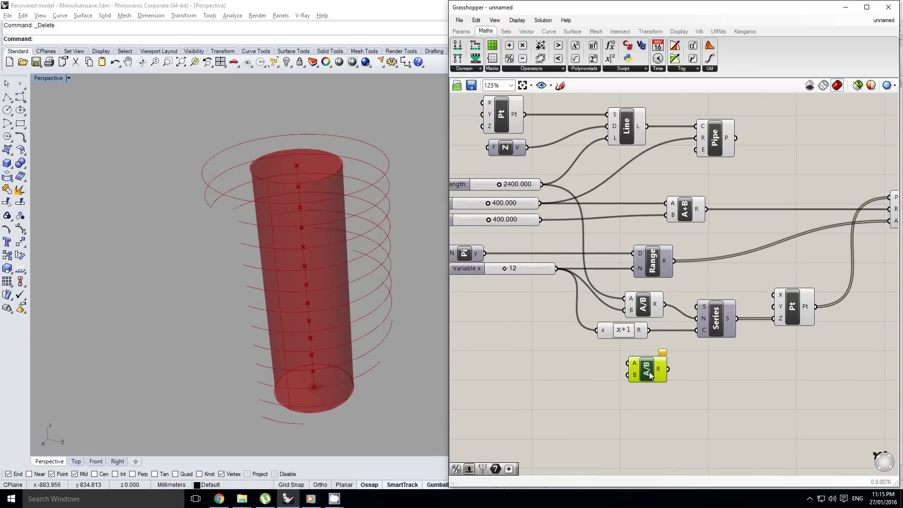
pyautogui.moveTo(514, 264); pyautogui.dragTo(588, 263, button='right')
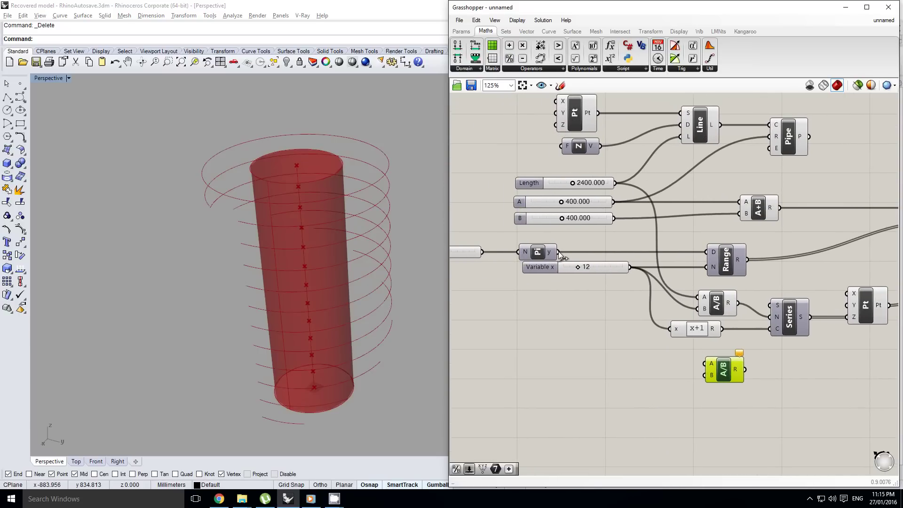
pyautogui.moveTo(625, 292); pyautogui.dragTo(659, 349)
pyautogui.hotkey('ctrl', 'z')
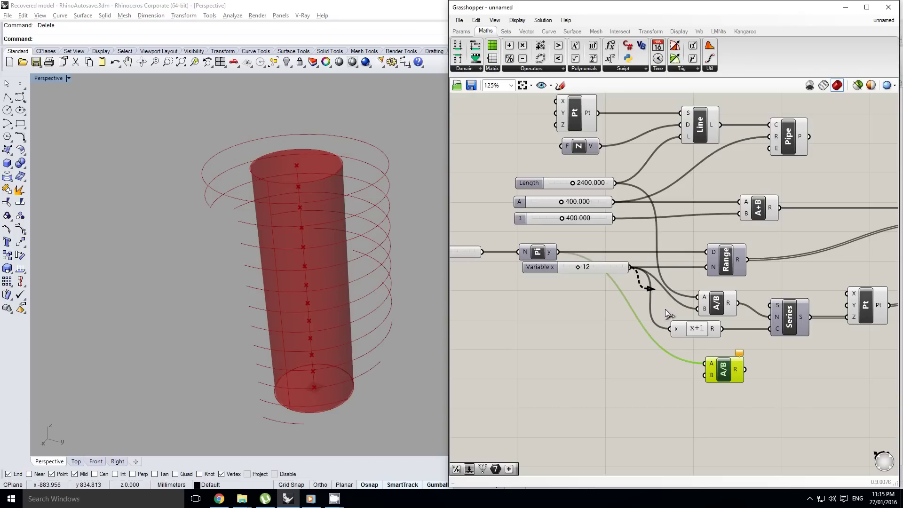
pyautogui.moveTo(723, 375); pyautogui.dragTo(721, 387)
pyautogui.moveTo(710, 381); pyautogui.dragTo(585, 373, button='right')
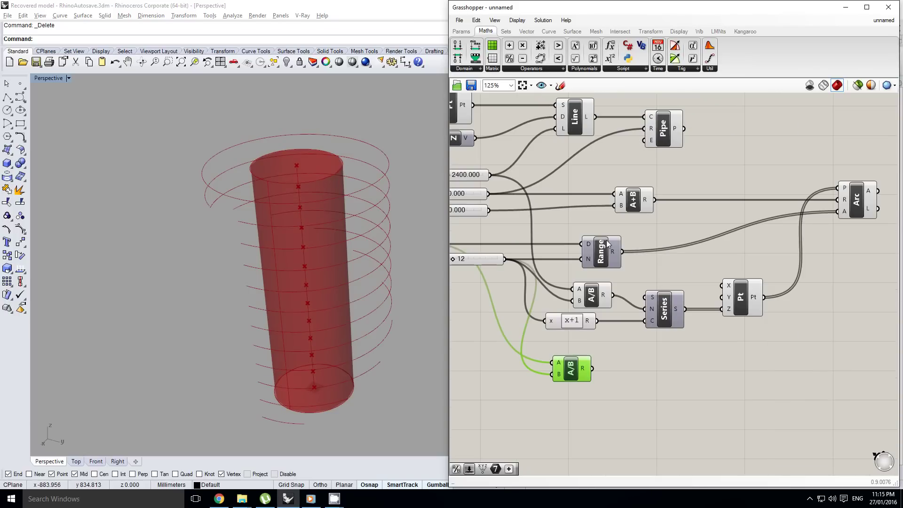
# Add an Addition component after Range, feeding the Range output into A and the new Division result into B
pyautogui.click(681, 264)
pyautogui.moveTo(681, 264); pyautogui.dragTo(702, 243)
pyautogui.moveTo(623, 254); pyautogui.dragTo(683, 237)
pyautogui.moveTo(592, 371); pyautogui.dragTo(696, 261)
# Add a Construct Domain component between the Range output and the addition result, and connect the domain to the Arc's Angle input
pyautogui.doubleClick(766, 235)
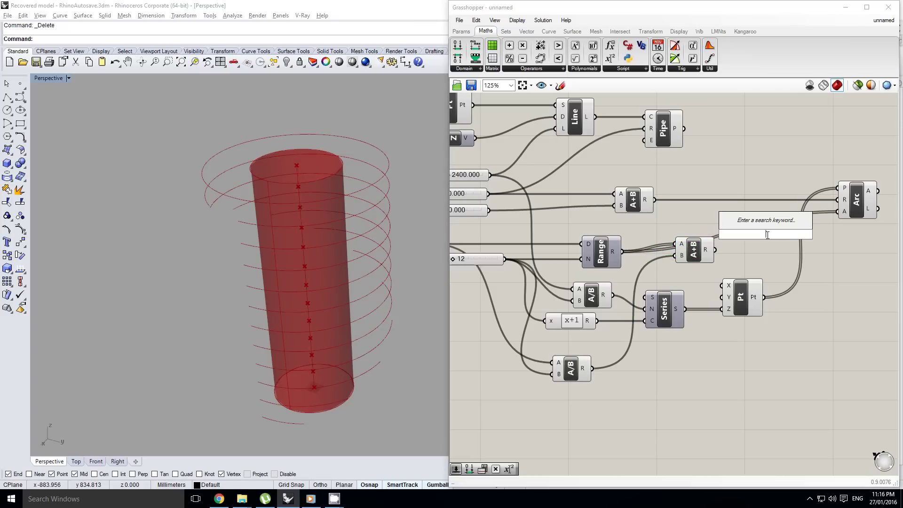
pyautogui.write('construc')
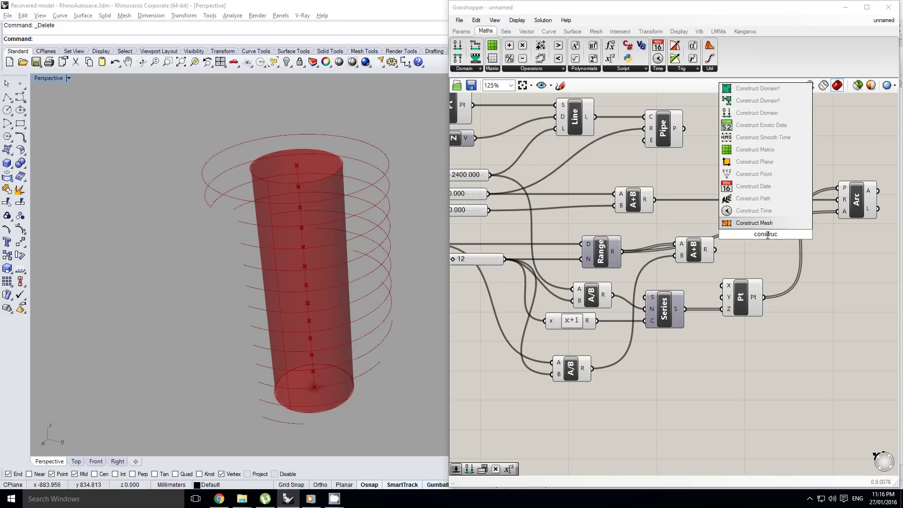
pyautogui.press('Up')
pyautogui.press('Up')
pyautogui.press('Up')
pyautogui.press('Up')
pyautogui.press('Up')
pyautogui.press('Up')
pyautogui.press('Up')
pyautogui.press('Up')
pyautogui.press('Up')
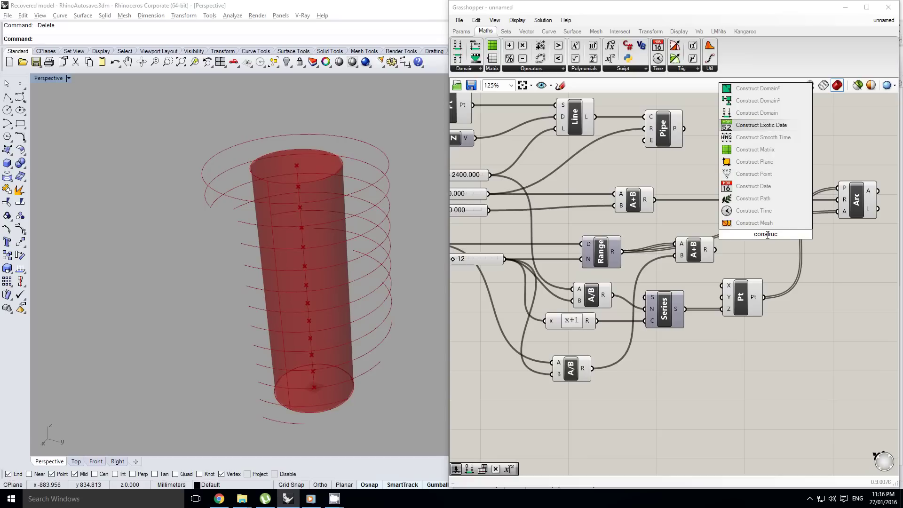
pyautogui.press('Return')
pyautogui.moveTo(627, 247); pyautogui.dragTo(839, 212)
pyautogui.moveTo(349, 280); pyautogui.dragTo(348, 315, button='right')
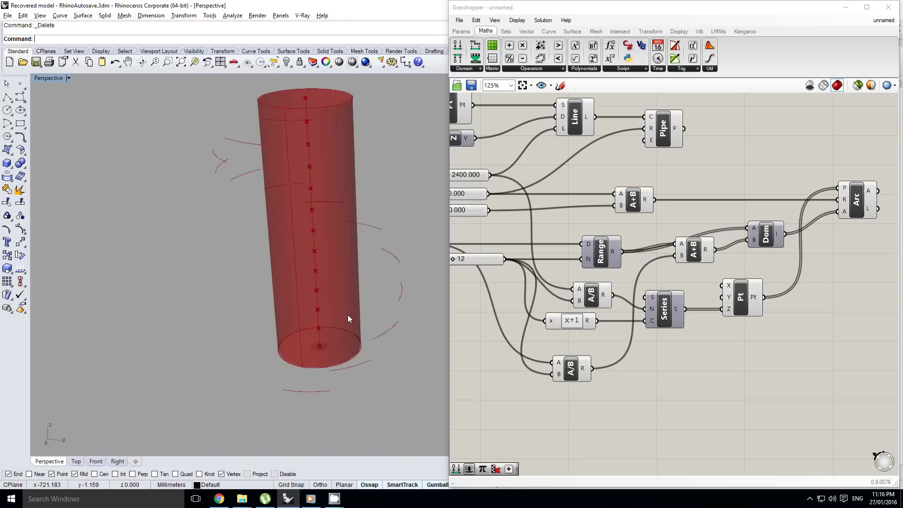
# Move the Range, its Addition, the Construct Domain and the Pi Division components together below the Series row
pyautogui.scroll(2, 348, 317)
pyautogui.moveTo(734, 231); pyautogui.dragTo(719, 231, button='right')
pyautogui.moveTo(761, 272); pyautogui.dragTo(675, 224)
pyautogui.scroll(-3, 697, 235)
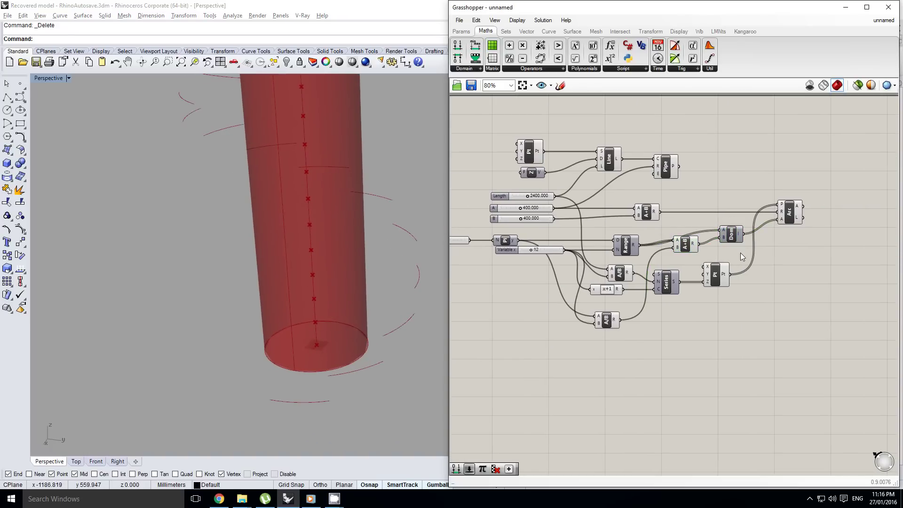
pyautogui.moveTo(740, 254); pyautogui.dragTo(608, 225)
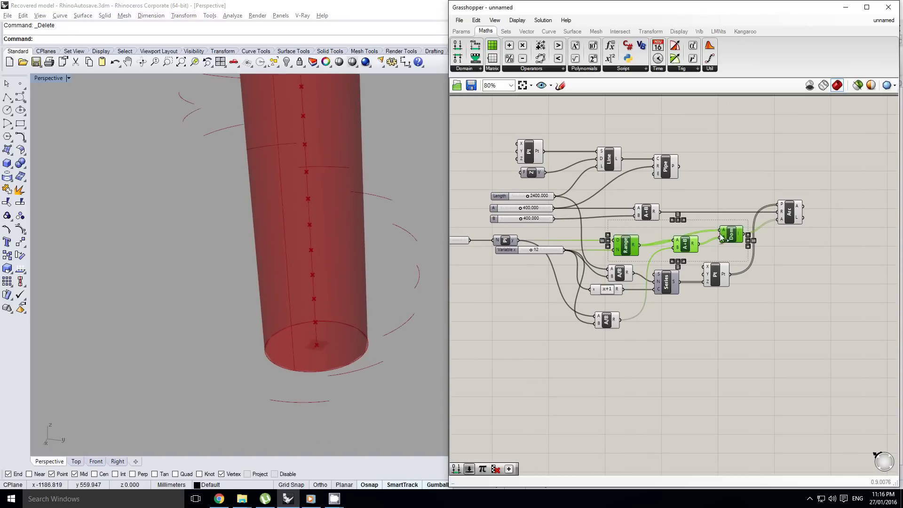
pyautogui.keyDown('shift'); pyautogui.click(608, 321); pyautogui.keyUp('shift')
pyautogui.moveTo(683, 250); pyautogui.dragTo(665, 349)
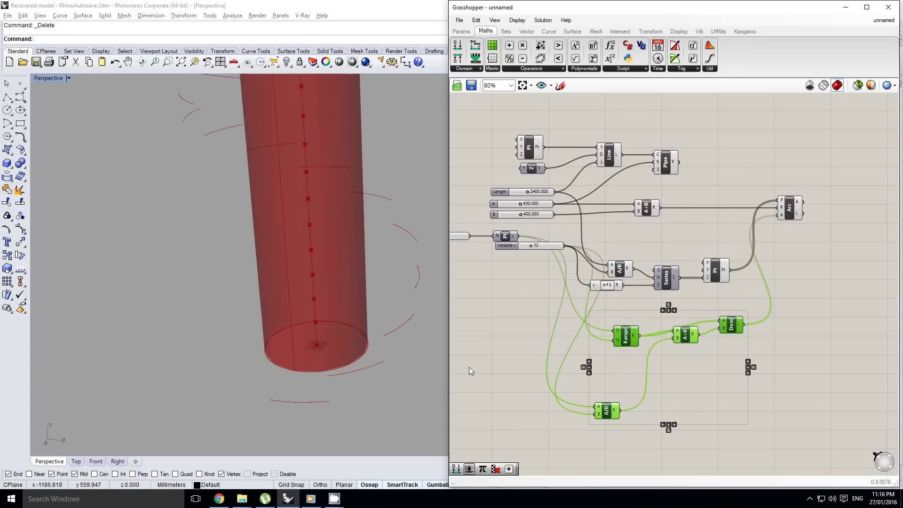
# Move the Pi Division component up closer to the Range component
pyautogui.moveTo(344, 374); pyautogui.dragTo(326, 390, button='right')
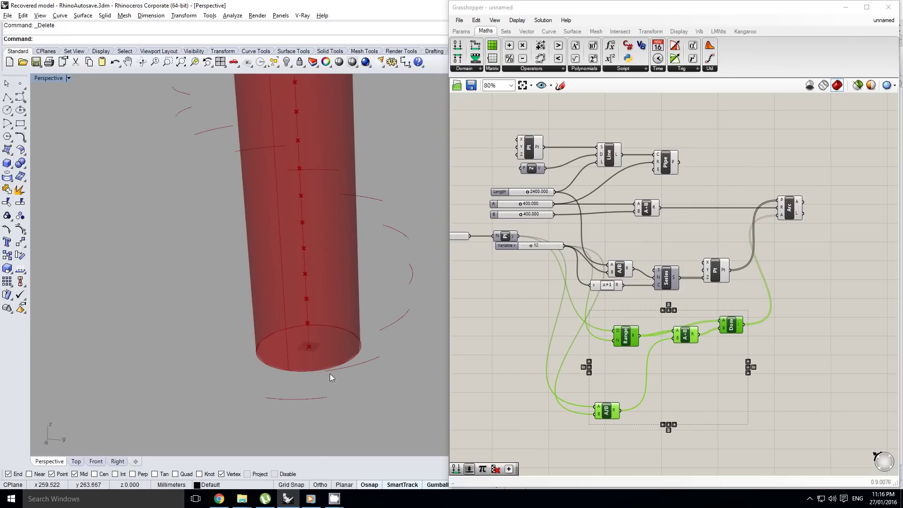
pyautogui.moveTo(372, 333); pyautogui.dragTo(343, 322, button='right')
pyautogui.click(599, 347)
pyautogui.scroll(3, 606, 357)
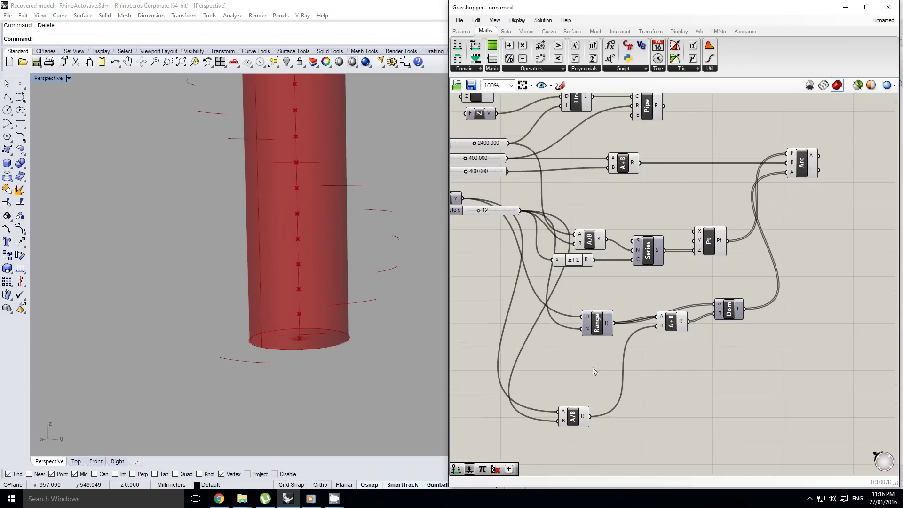
pyautogui.moveTo(585, 399); pyautogui.dragTo(569, 371)
pyautogui.moveTo(582, 343); pyautogui.dragTo(634, 349, button='right')
pyautogui.moveTo(687, 322); pyautogui.dragTo(677, 324, button='right')
pyautogui.click(588, 279)
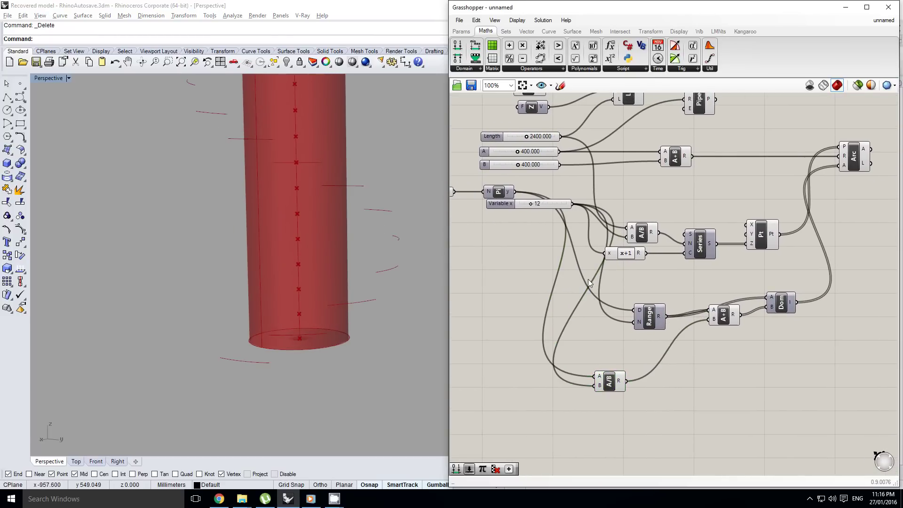
# Add a Multiplication component with the Pi Division result in A, and place a number slider beneath it
pyautogui.moveTo(522, 46); pyautogui.dragTo(658, 371)
pyautogui.moveTo(670, 376); pyautogui.dragTo(671, 386)
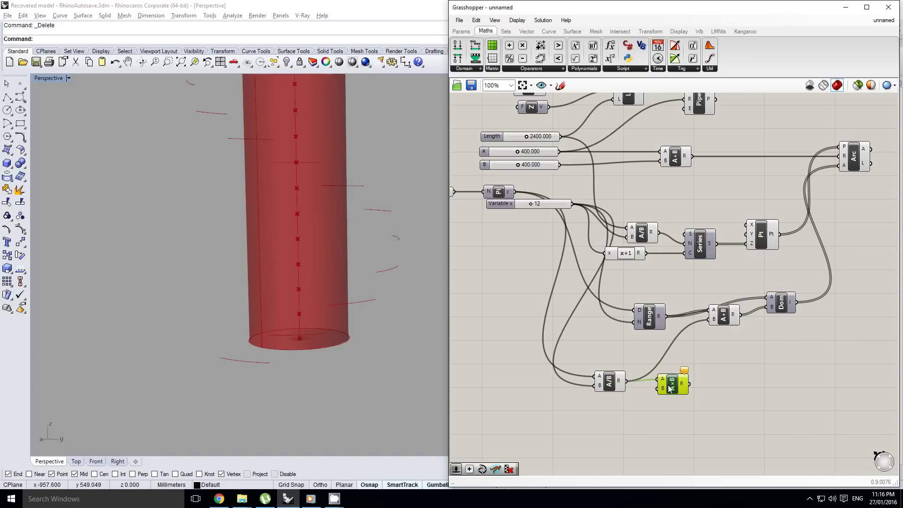
pyautogui.click(469, 33)
pyautogui.moveTo(589, 410); pyautogui.dragTo(559, 414)
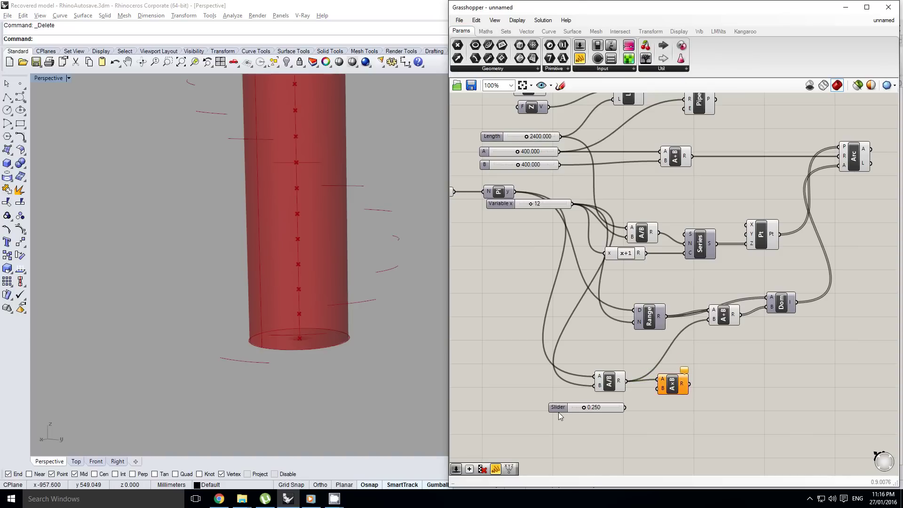
# Set the new slider's maximum value to 2
pyautogui.doubleClick(558, 411)
pyautogui.doubleClick(569, 416)
pyautogui.write('2')
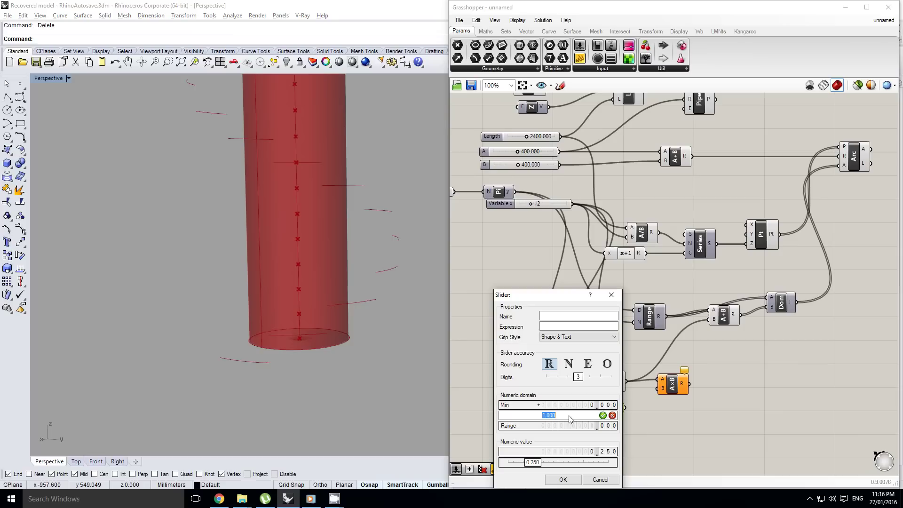
pyautogui.click(563, 480)
# Connect the new slider to the Multiplication's B input and replace the Addition's B source with the product
pyautogui.scroll(1, 678, 419)
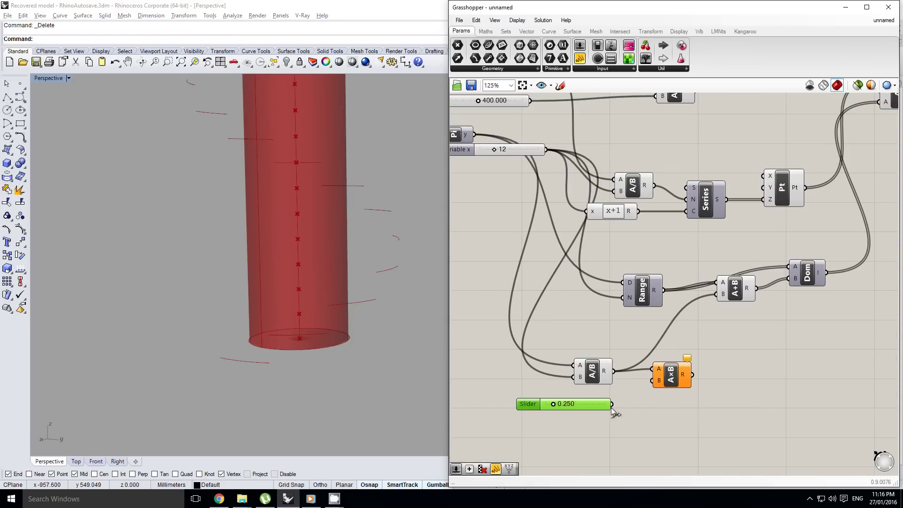
pyautogui.moveTo(611, 404); pyautogui.dragTo(718, 294)
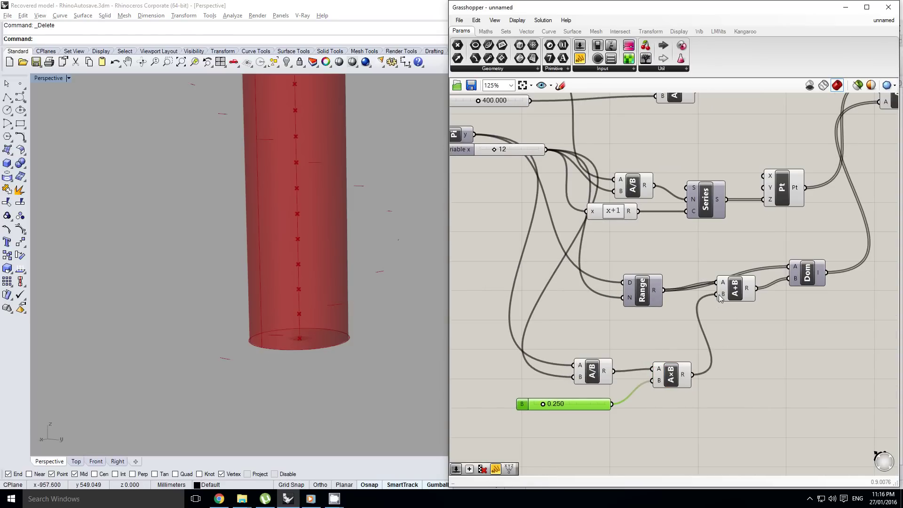
# Set the multiplier slider to 1 and check the arc lengths around the column
pyautogui.scroll(3, 505, 446)
pyautogui.doubleClick(617, 366)
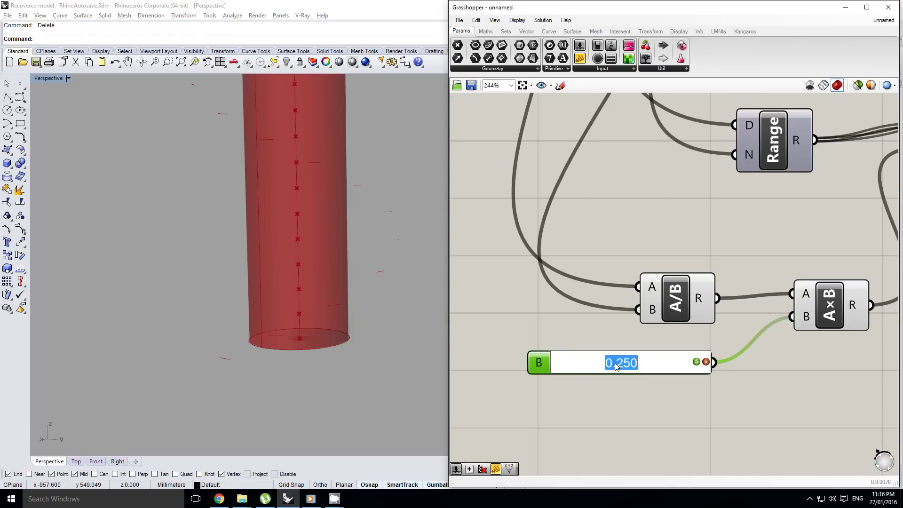
pyautogui.write('1')
pyautogui.press('Return')
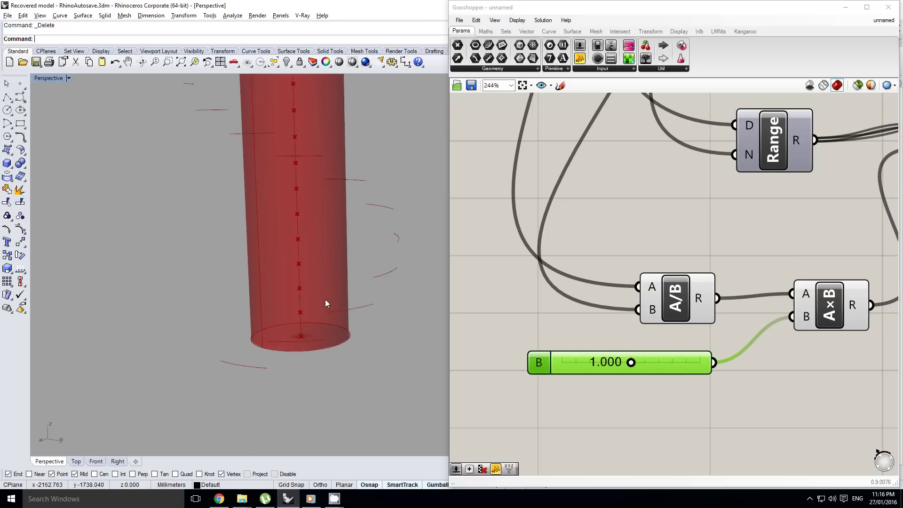
pyautogui.moveTo(278, 378); pyautogui.dragTo(297, 376, button='right')
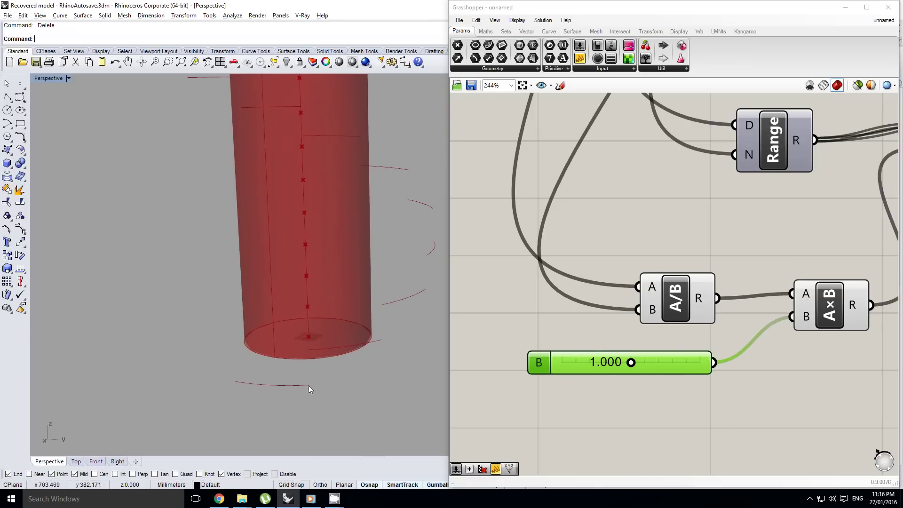
# Raise the multiplier slider to 2 and inspect how neighbouring arcs overlap
pyautogui.moveTo(630, 362); pyautogui.dragTo(608, 361, button='right')
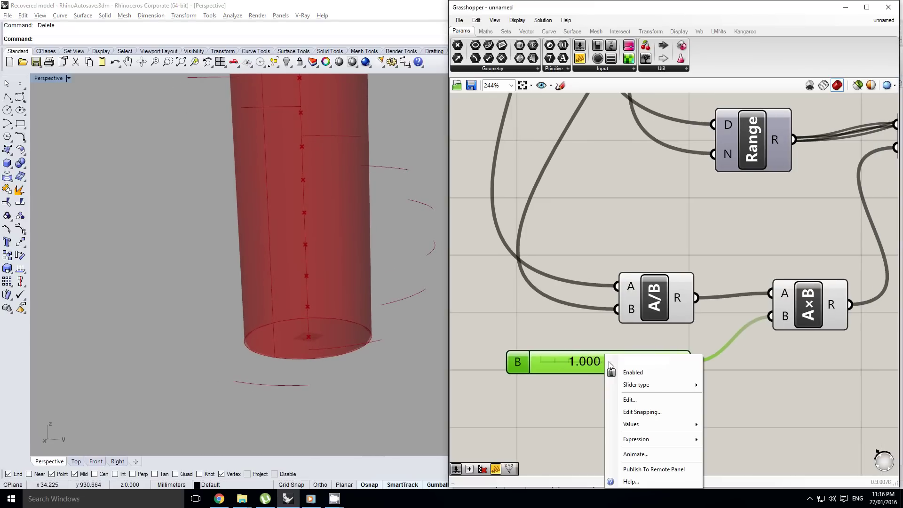
pyautogui.click(600, 346)
pyautogui.moveTo(611, 362); pyautogui.dragTo(701, 365)
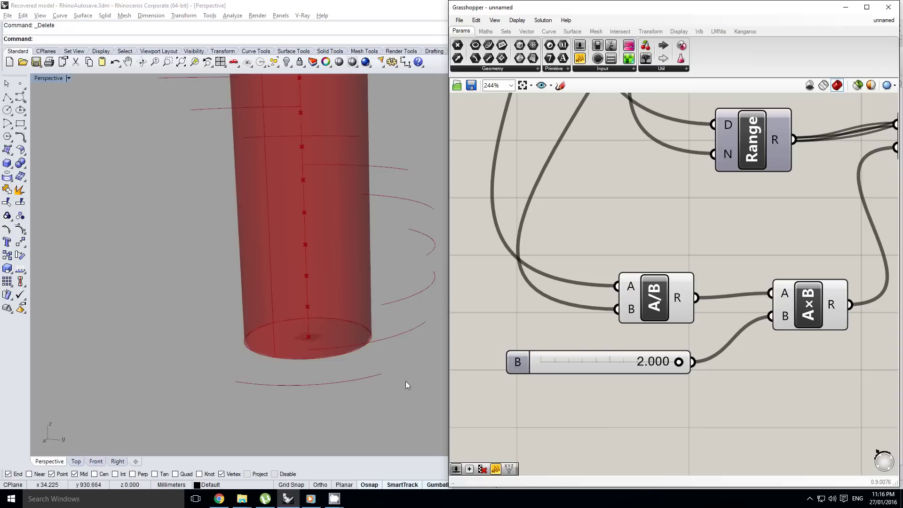
pyautogui.moveTo(408, 387); pyautogui.dragTo(201, 344, button='right')
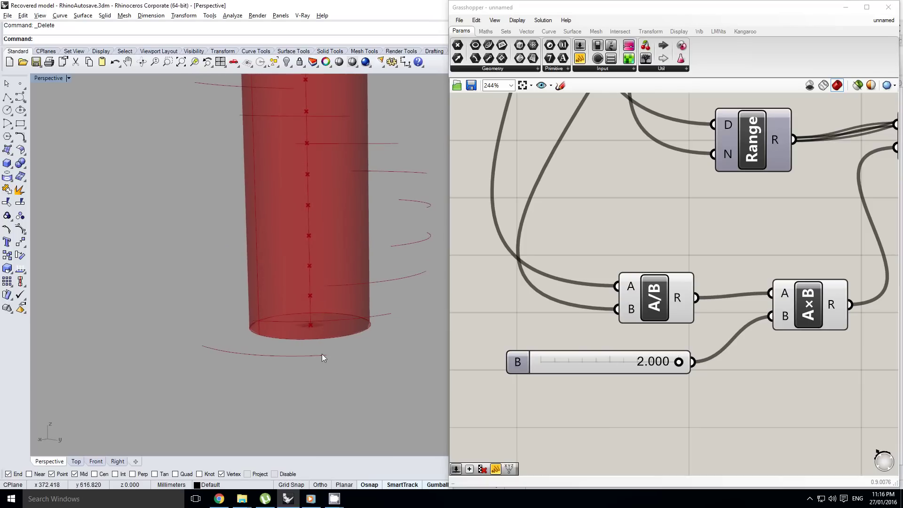
pyautogui.moveTo(323, 359); pyautogui.dragTo(282, 327, button='right')
# Set the multiplier slider to about 0.812 and view the arcs along the whole column
pyautogui.moveTo(679, 361); pyautogui.dragTo(597, 371)
pyautogui.moveTo(353, 385); pyautogui.dragTo(360, 362, button='right')
pyautogui.scroll(-6, 364, 340)
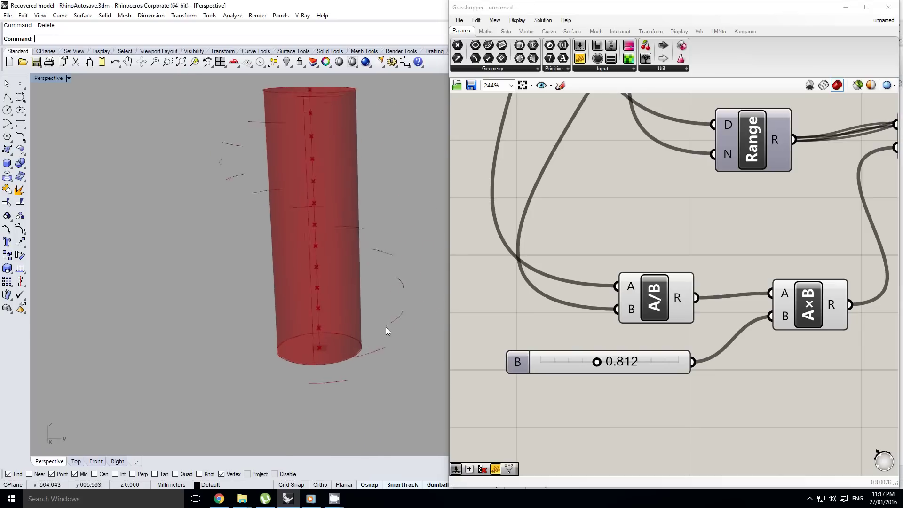
pyautogui.moveTo(386, 329); pyautogui.dragTo(397, 341, button='right')
pyautogui.scroll(-2, 579, 306)
# Move the Arc component farther away from the components that feed it
pyautogui.rightClick(548, 299)
pyautogui.moveTo(691, 226); pyautogui.dragTo(643, 267, button='right')
pyautogui.moveTo(392, 261)
pyautogui.mouseDown(button='right')
pyautogui.moveTo(411, 218)
pyautogui.moveTo(405, 254)
pyautogui.mouseUp(button='right')
pyautogui.moveTo(712, 242); pyautogui.dragTo(634, 281, button='right')
pyautogui.scroll(-3, 706, 185)
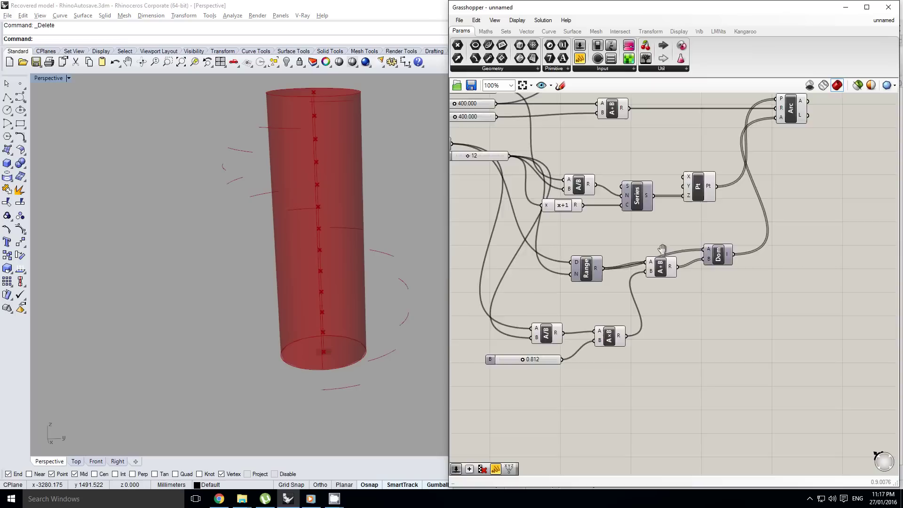
pyautogui.moveTo(826, 112); pyautogui.dragTo(736, 216, button='right')
pyautogui.moveTo(709, 219); pyautogui.dragTo(763, 219)
pyautogui.moveTo(668, 226); pyautogui.dragTo(693, 241, button='right')
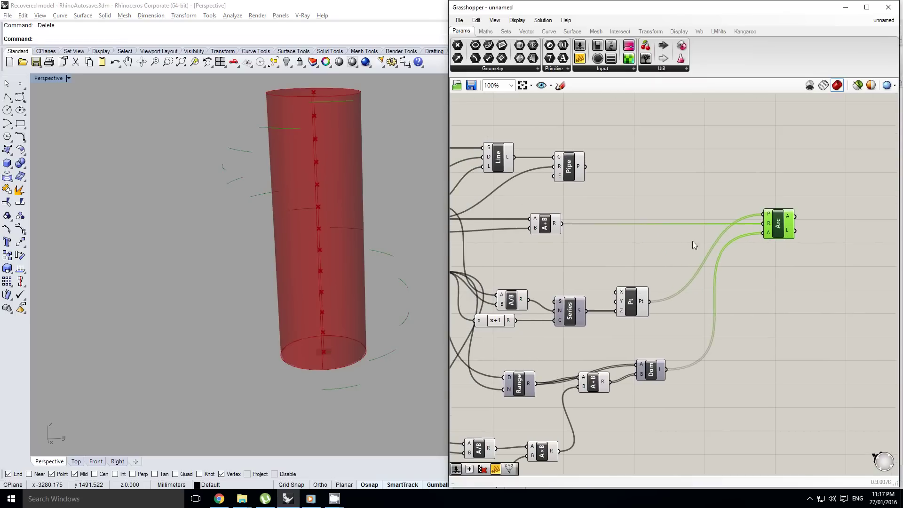
# Examine the arcs around the column and the components that supply the Arc's radius
pyautogui.click(633, 242)
pyautogui.moveTo(516, 243); pyautogui.dragTo(639, 261, button='right')
pyautogui.moveTo(576, 243); pyautogui.dragTo(527, 252, button='right')
pyautogui.moveTo(749, 246); pyautogui.dragTo(698, 252, button='right')
pyautogui.click(344, 267)
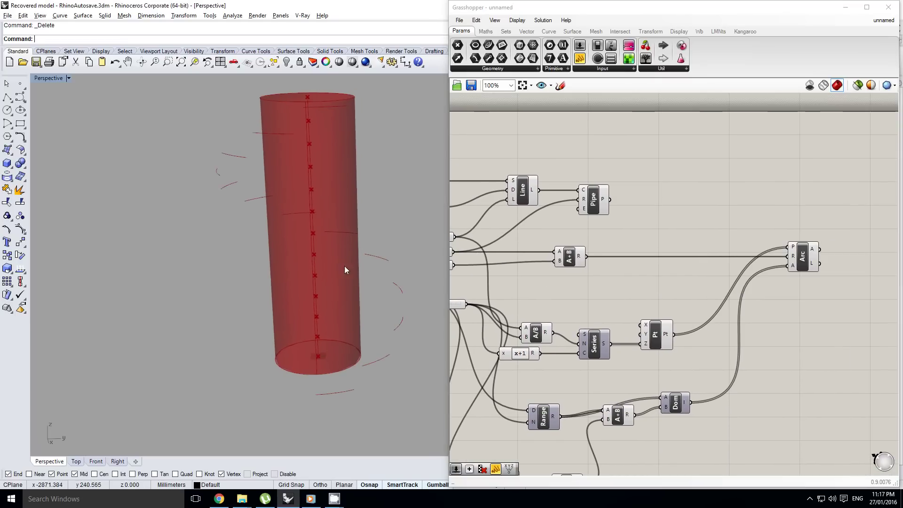
pyautogui.moveTo(347, 242); pyautogui.dragTo(357, 290, button='right')
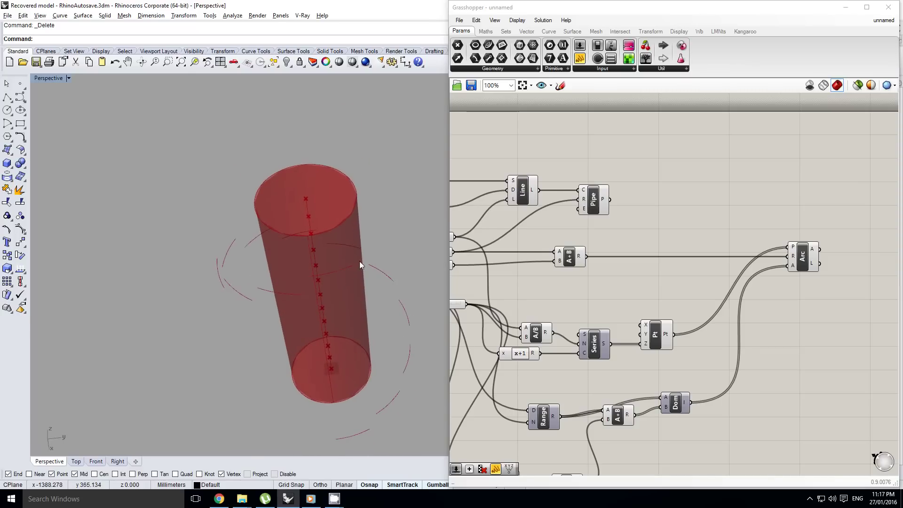
pyautogui.moveTo(722, 257); pyautogui.dragTo(667, 262, button='right')
pyautogui.click(744, 263)
pyautogui.keyDown('shift'); pyautogui.moveTo(309, 283); pyautogui.dragTo(309, 287, button='right'); pyautogui.keyUp('shift')
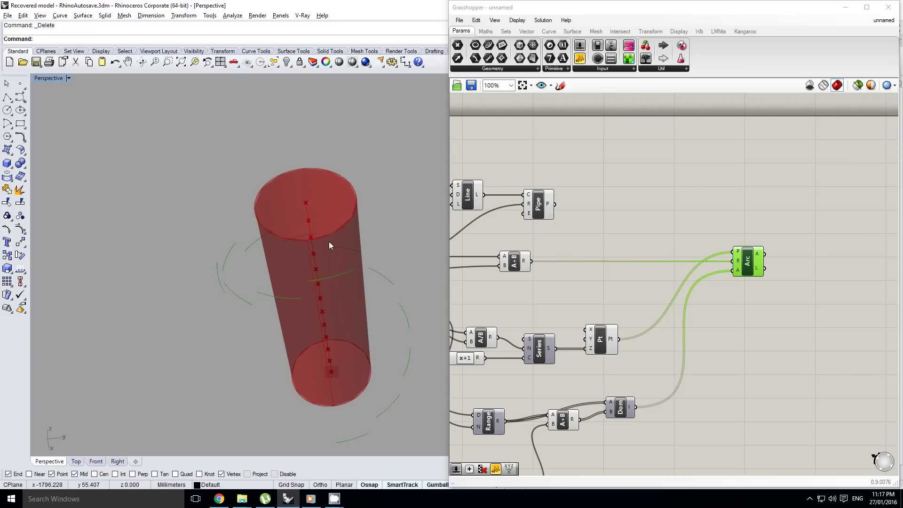
pyautogui.moveTo(623, 244)
pyautogui.mouseDown(button='right')
pyautogui.moveTo(675, 235)
pyautogui.moveTo(627, 252)
pyautogui.mouseUp(button='right')
pyautogui.click(614, 239)
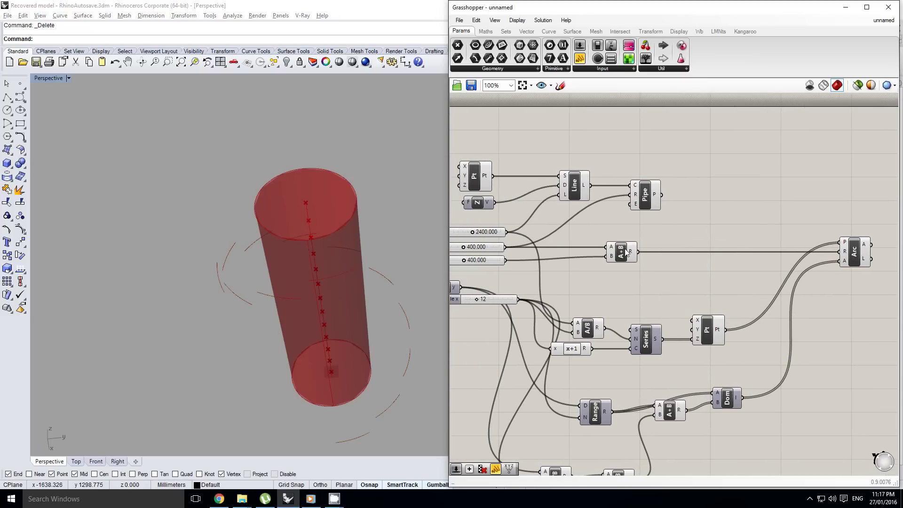
# Feed the column radius slider into the Arc's R input and add the radius Addition result as a second source
pyautogui.moveTo(506, 247); pyautogui.dragTo(839, 253)
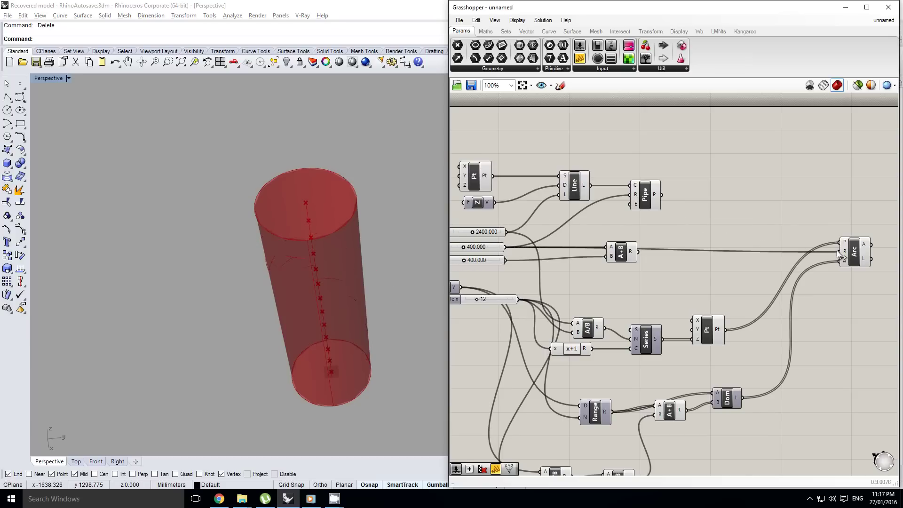
pyautogui.moveTo(839, 254); pyautogui.dragTo(764, 256, button='right')
pyautogui.click(557, 254)
pyautogui.moveTo(557, 254)
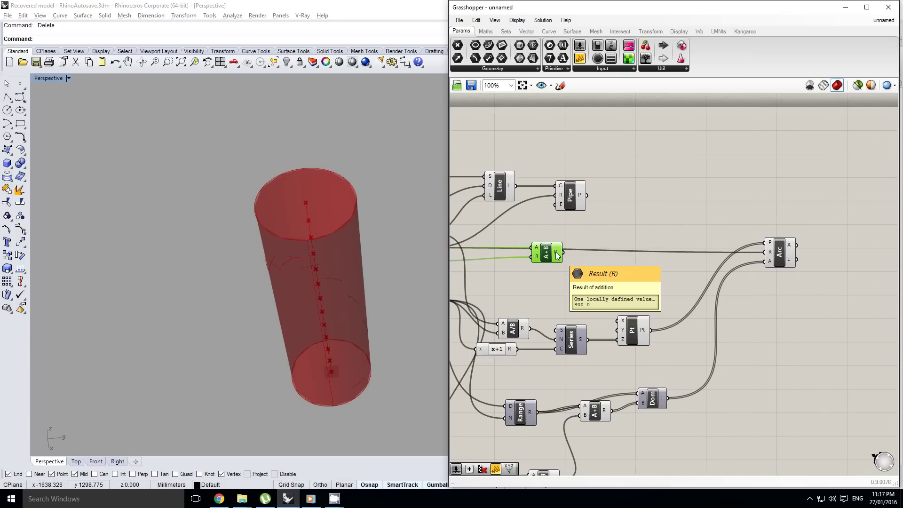
pyautogui.moveTo(556, 254); pyautogui.dragTo(769, 256)
pyautogui.moveTo(339, 355); pyautogui.dragTo(365, 325, button='right')
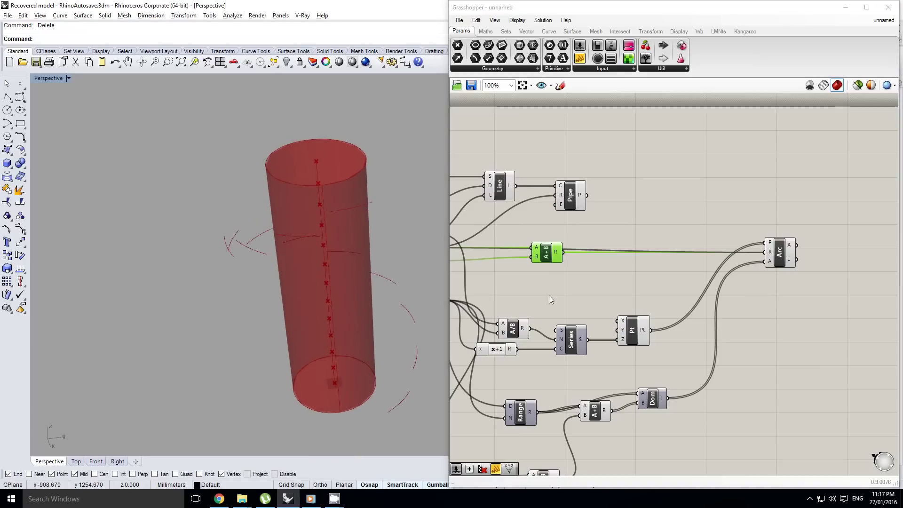
# Graft the Arc component's R input and view the inner and outer arcs around the column
pyautogui.rightClick(766, 253)
pyautogui.click(802, 324)
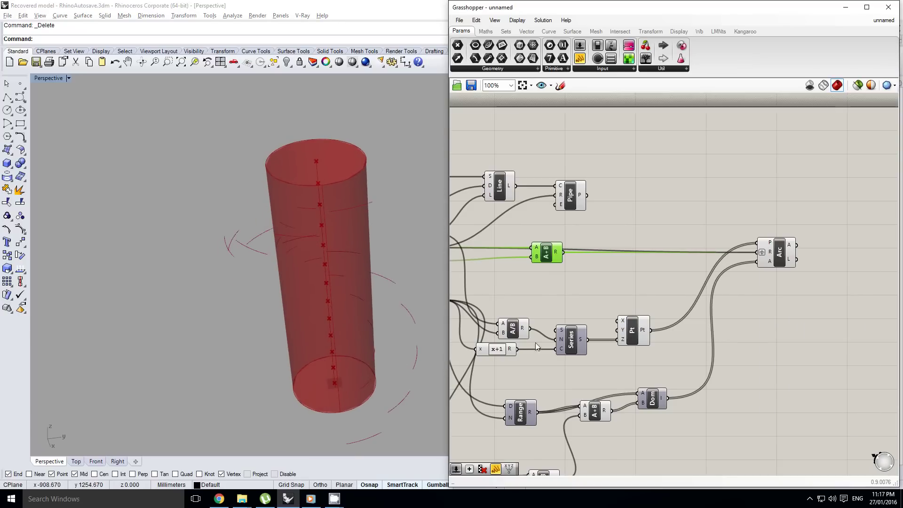
pyautogui.moveTo(386, 329); pyautogui.dragTo(357, 339, button='right')
pyautogui.click(776, 252)
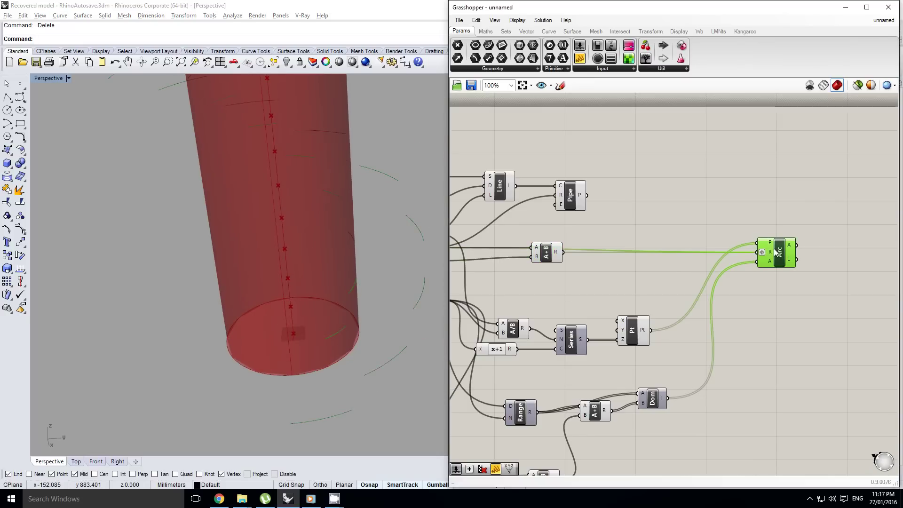
pyautogui.moveTo(330, 292); pyautogui.dragTo(405, 380, button='right')
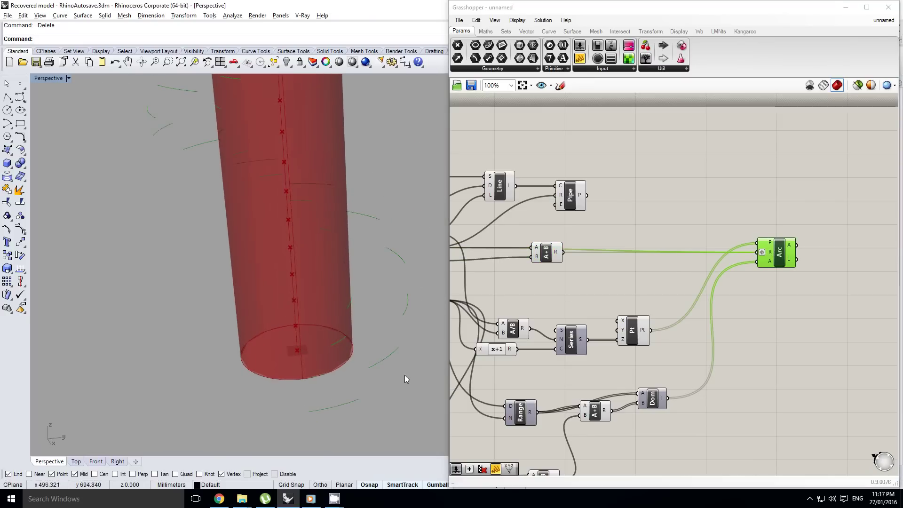
# Add a Loft component after the Arc and move it farther away to leave space between them
pyautogui.moveTo(753, 255); pyautogui.dragTo(661, 271, button='right')
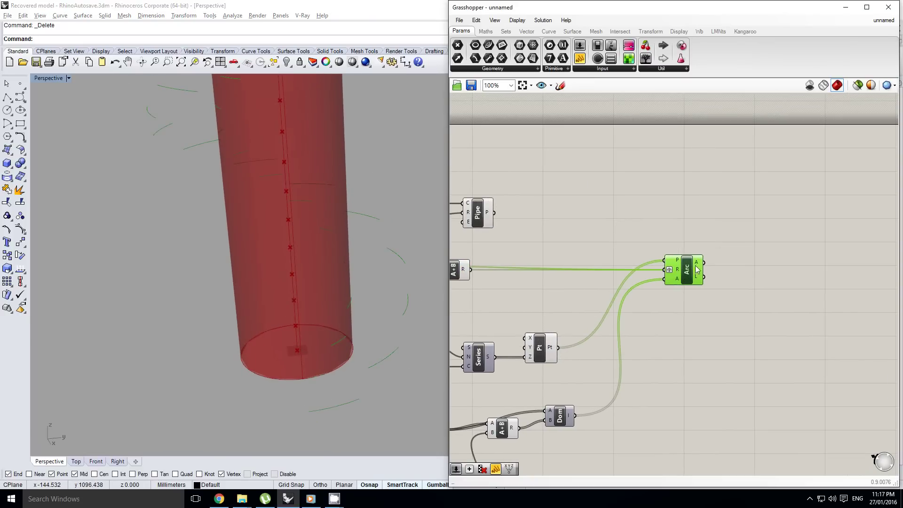
pyautogui.doubleClick(748, 265)
pyautogui.write('lopft')
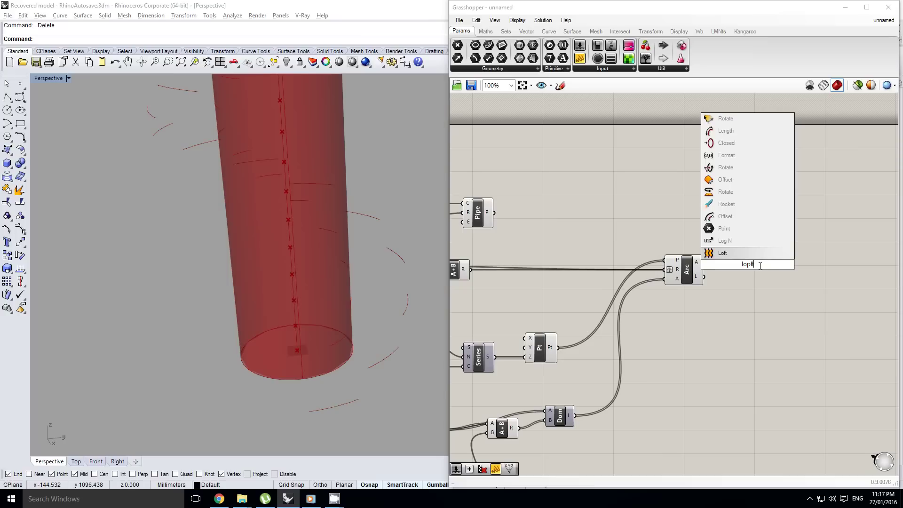
pyautogui.press('Return')
pyautogui.scroll(4, 740, 243)
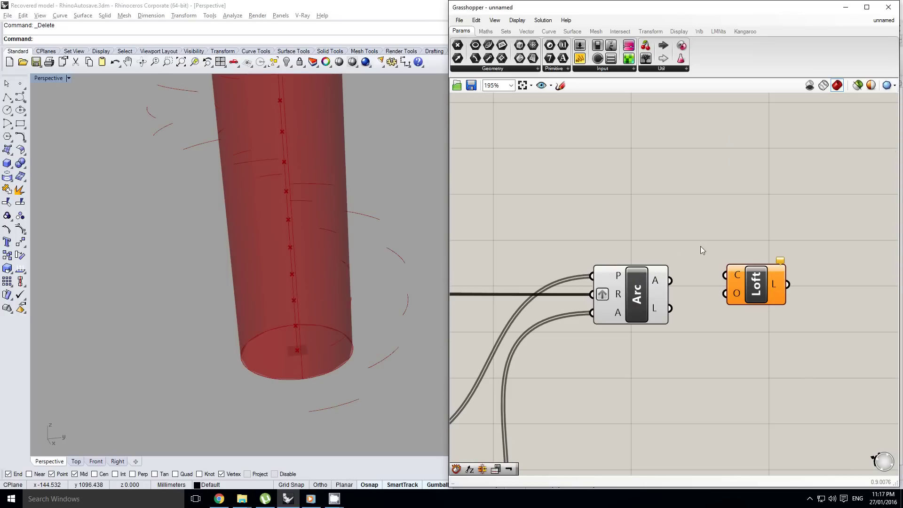
pyautogui.moveTo(660, 286)
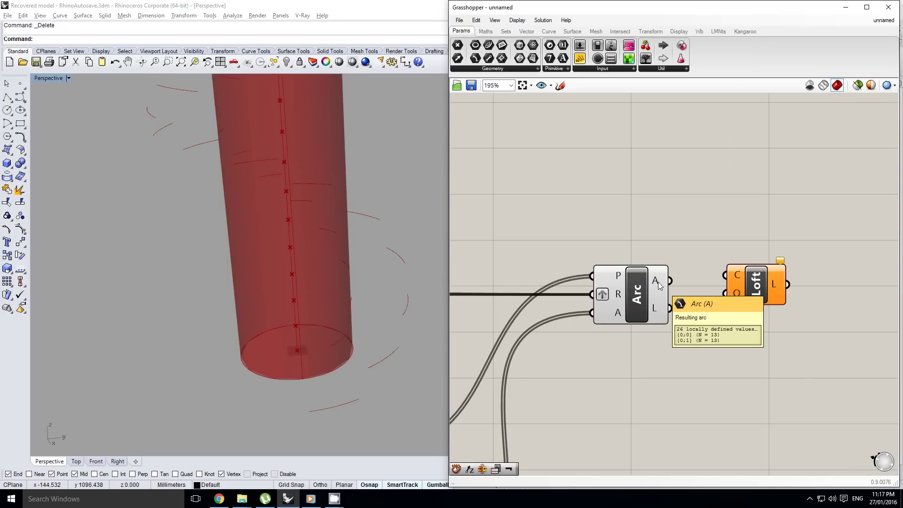
pyautogui.moveTo(745, 274); pyautogui.dragTo(869, 257)
# Feed the Arc's A output into the Loft's C input and view the lofted surface around the column
pyautogui.doubleClick(736, 244)
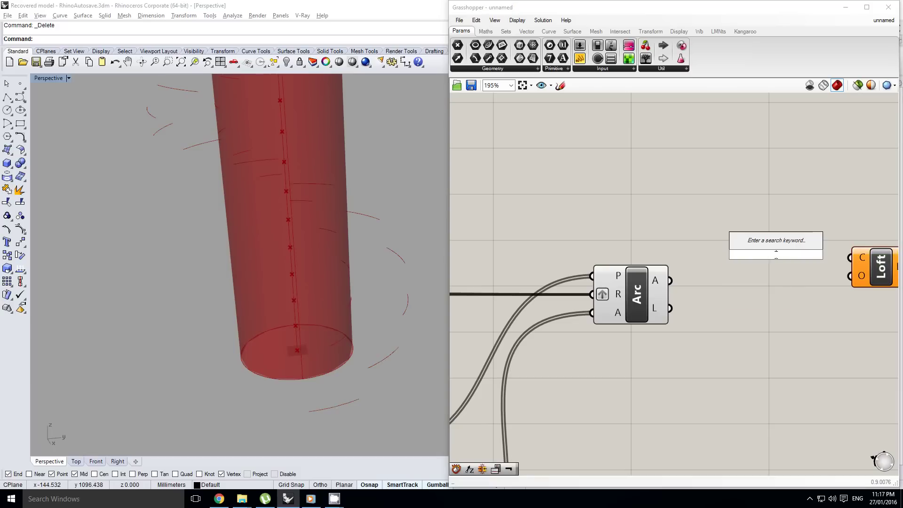
pyautogui.press('Escape')
pyautogui.moveTo(727, 260); pyautogui.dragTo(672, 266, button='right')
pyautogui.moveTo(611, 275); pyautogui.dragTo(790, 252)
pyautogui.moveTo(221, 264); pyautogui.dragTo(379, 319, button='right')
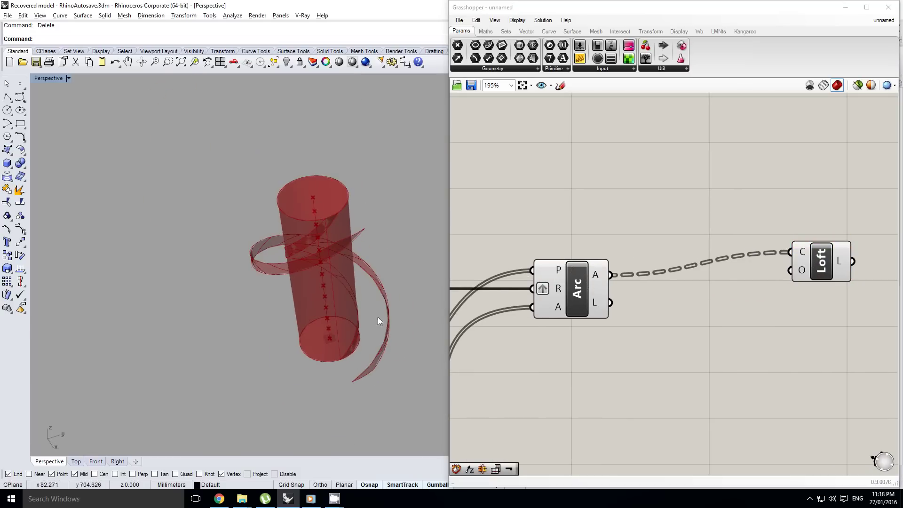
pyautogui.moveTo(338, 259); pyautogui.dragTo(345, 226, button='right')
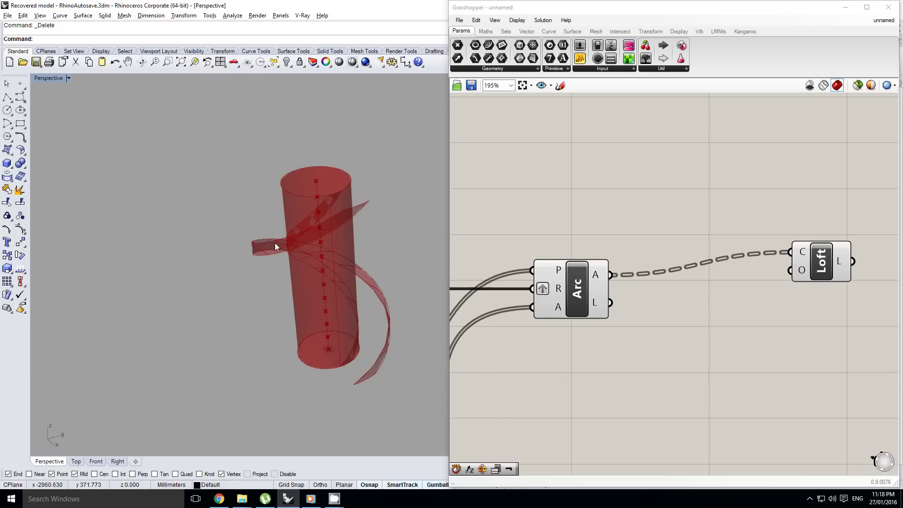
pyautogui.moveTo(355, 267); pyautogui.dragTo(362, 264, button='right')
# Add a Flip Matrix component between the Arc and the Loft and feed the arcs into its D input
pyautogui.doubleClick(694, 227)
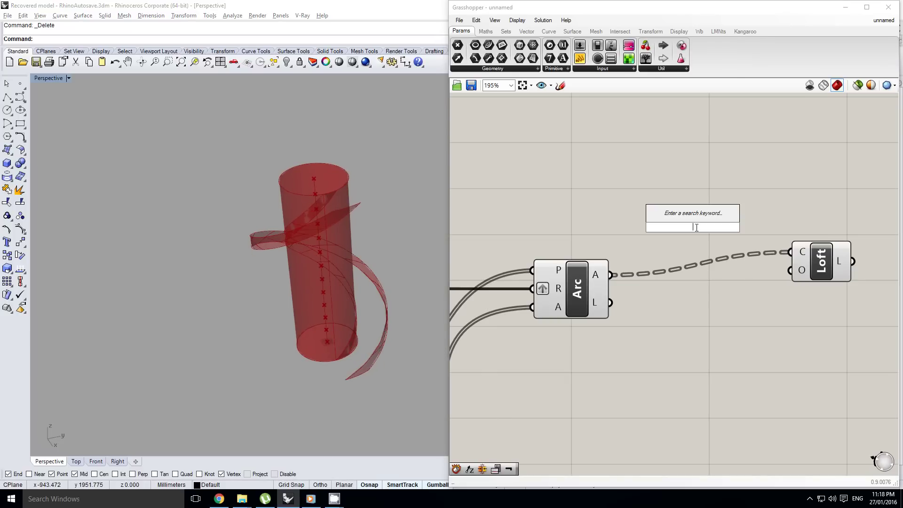
pyautogui.write('flip')
pyautogui.press('Up')
pyautogui.press('Up')
pyautogui.press('Return')
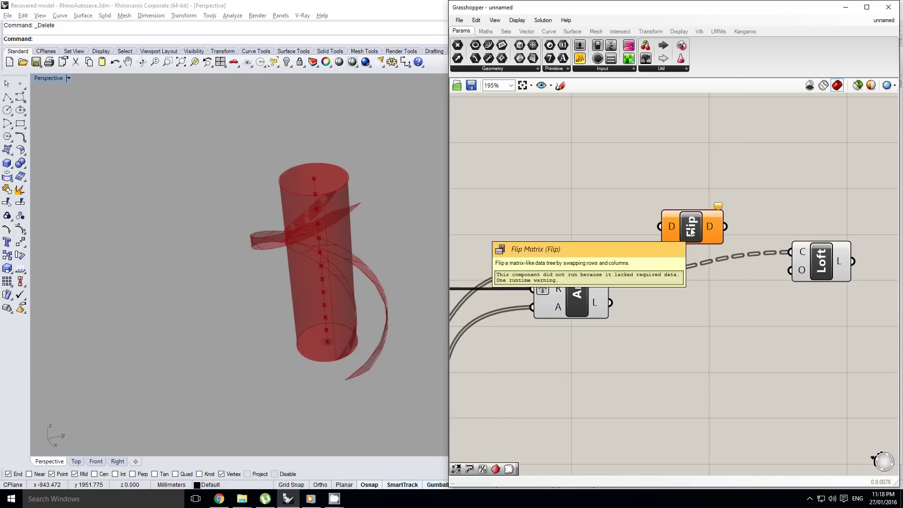
pyautogui.moveTo(692, 230); pyautogui.dragTo(654, 243)
pyautogui.moveTo(690, 245); pyautogui.dragTo(689, 279)
pyautogui.keyDown('shift'); pyautogui.moveTo(362, 313); pyautogui.dragTo(356, 311, button='right'); pyautogui.keyUp('shift')
# Replace the Loft's C input with the Flip Matrix output, align the Loft with it, and view the lofted treads
pyautogui.moveTo(597, 281)
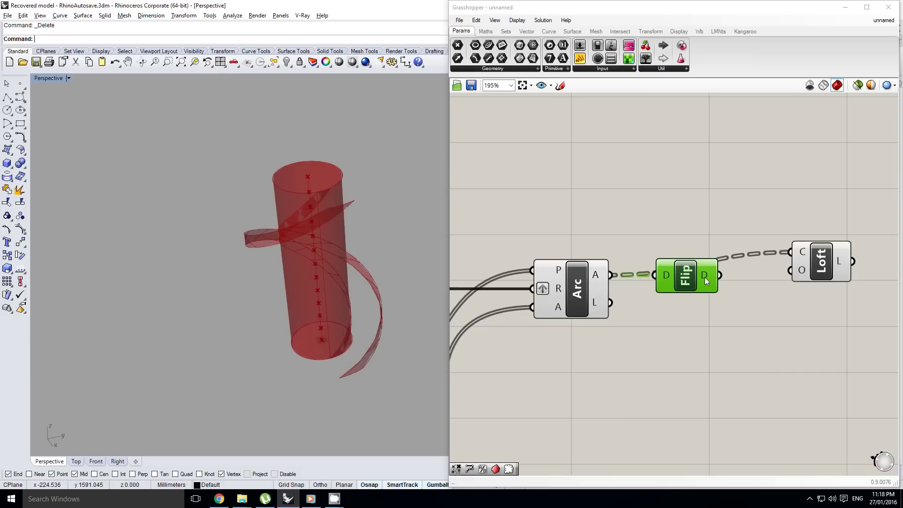
pyautogui.moveTo(350, 237); pyautogui.dragTo(354, 250, button='right')
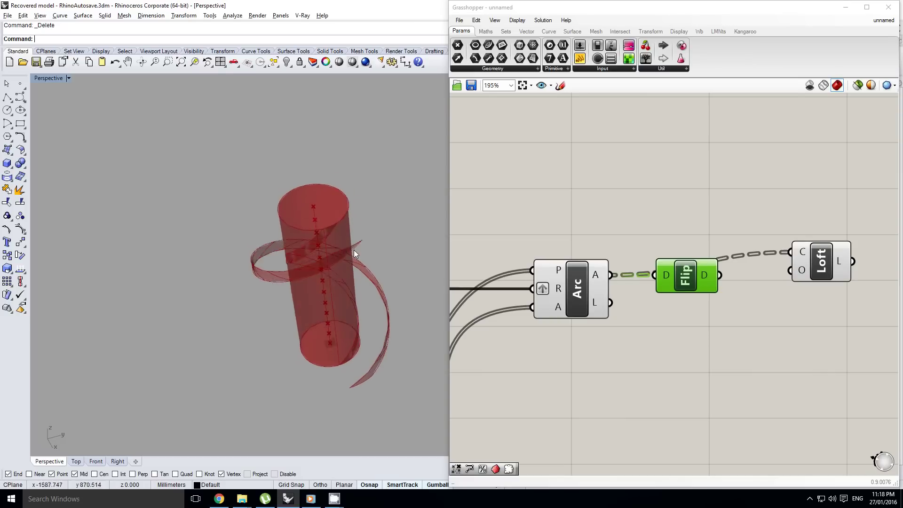
pyautogui.scroll(3, 360, 245)
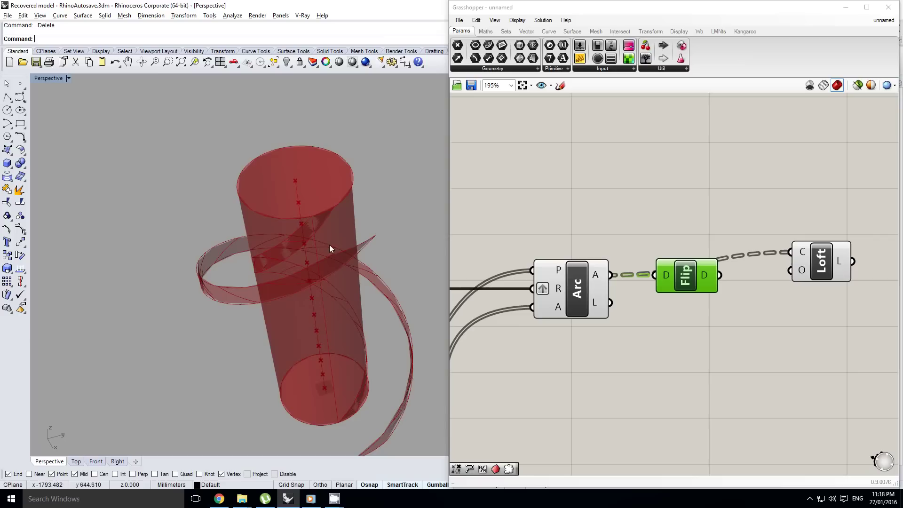
pyautogui.moveTo(720, 274); pyautogui.dragTo(818, 282)
pyautogui.moveTo(282, 330); pyautogui.dragTo(337, 208, button='right')
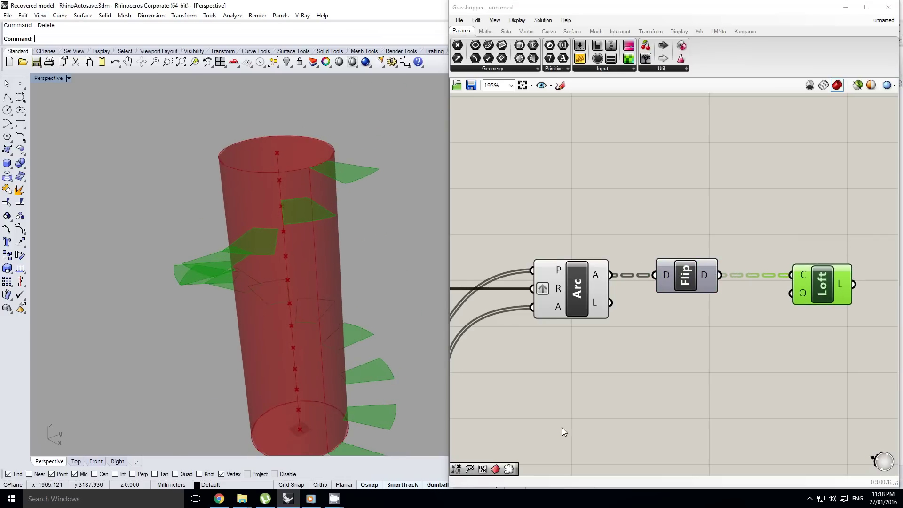
pyautogui.scroll(-4, 709, 327)
pyautogui.rightClick(704, 293)
pyautogui.moveTo(299, 238); pyautogui.dragTo(311, 234, button='right')
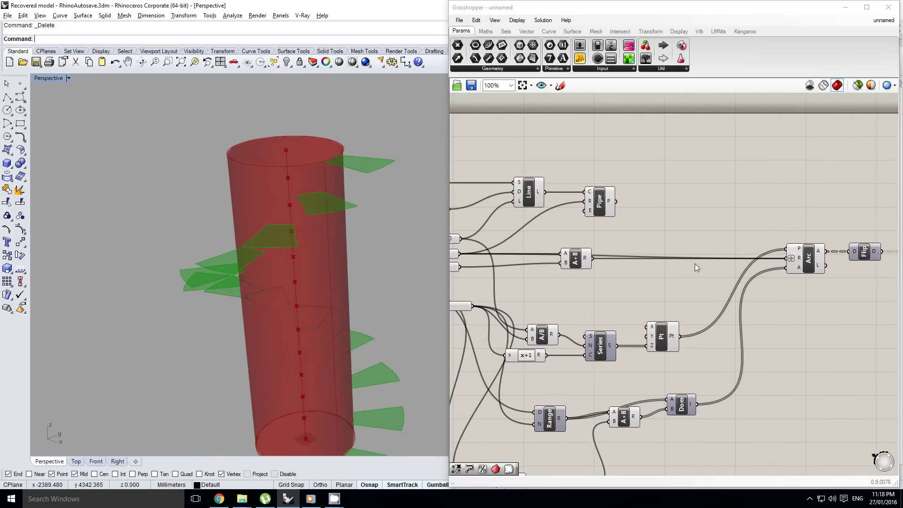
# Add an Extrude component after the Loft and feed the lofted surfaces into its B input
pyautogui.moveTo(743, 263); pyautogui.dragTo(522, 288, button='right')
pyautogui.doubleClick(803, 286)
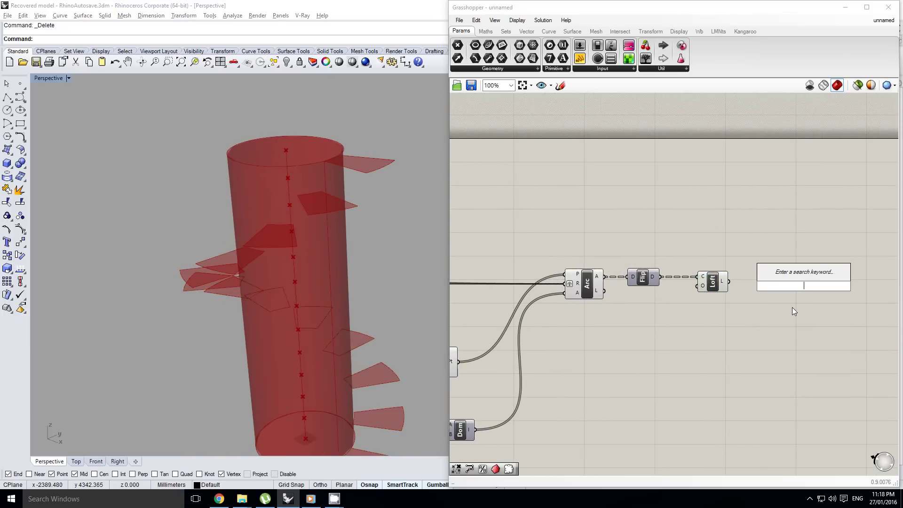
pyautogui.write('extrude')
pyautogui.press('Return')
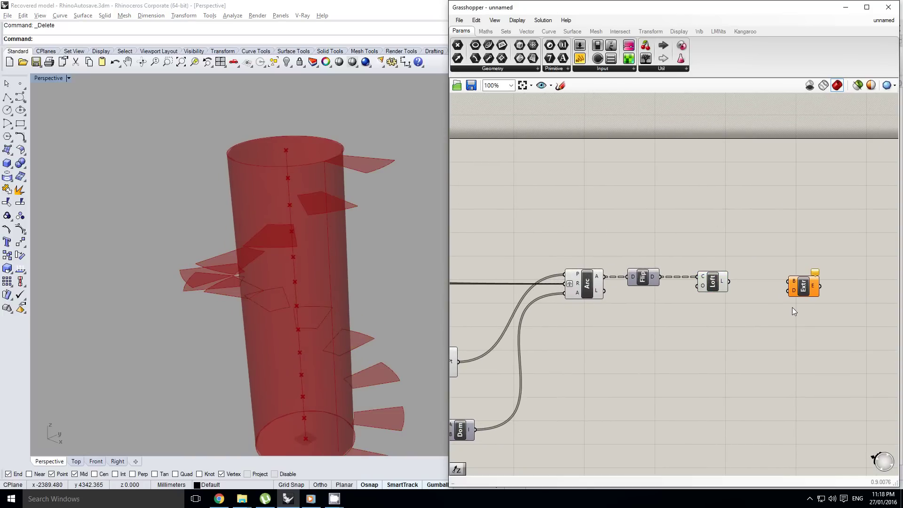
# Add a Unit Z vector component and feed it into the Extrude's D input
pyautogui.doubleClick(698, 329)
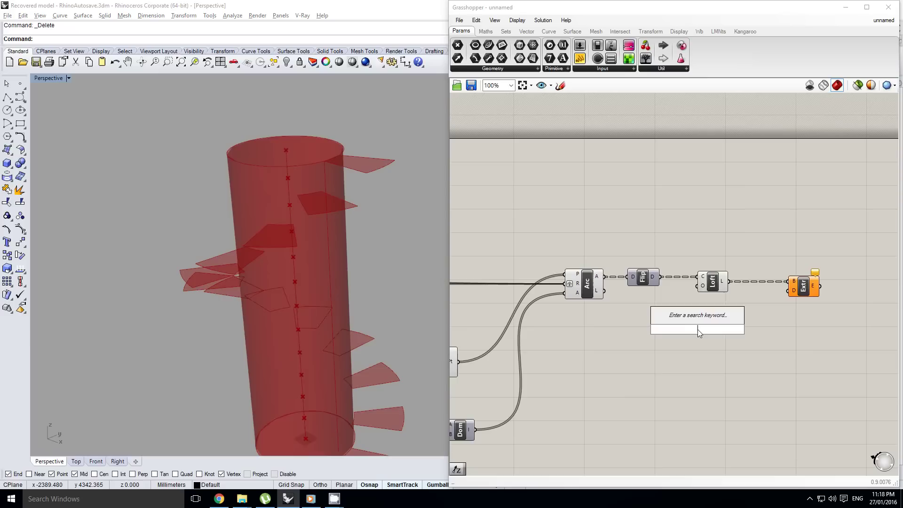
pyautogui.write('z')
pyautogui.click(708, 321)
pyautogui.moveTo(792, 314); pyautogui.dragTo(790, 290)
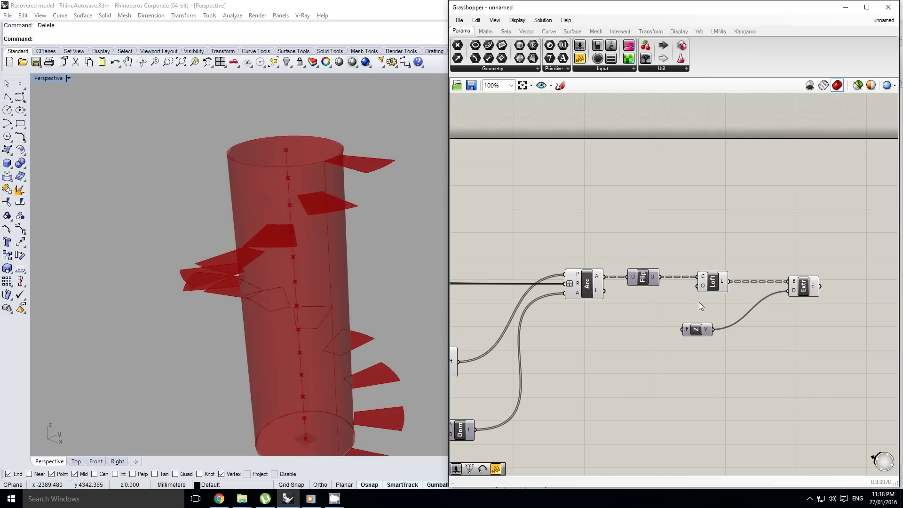
# Add a number slider, raise its upper limit, and feed it into the Unit Z's F input
pyautogui.moveTo(609, 263); pyautogui.dragTo(633, 339)
pyautogui.doubleClick(607, 340)
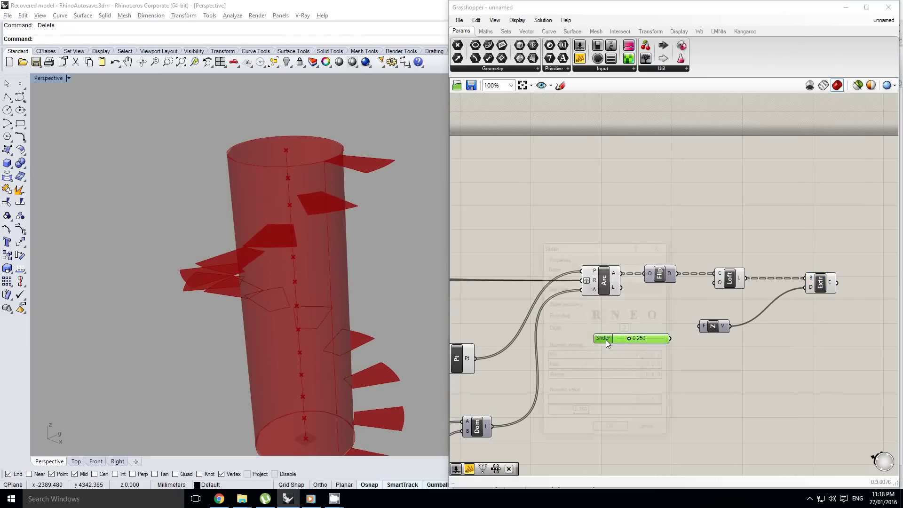
pyautogui.doubleClick(620, 366)
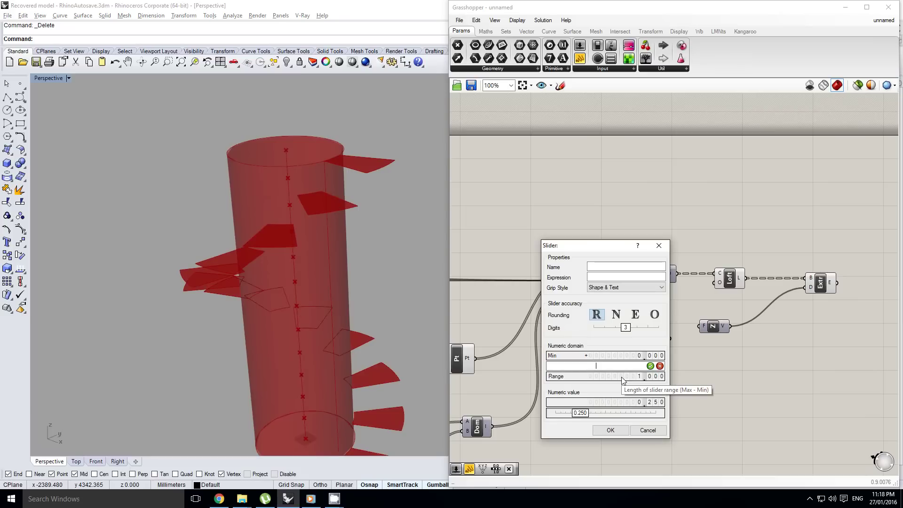
pyautogui.click(610, 430)
pyautogui.moveTo(672, 338); pyautogui.dragTo(699, 331)
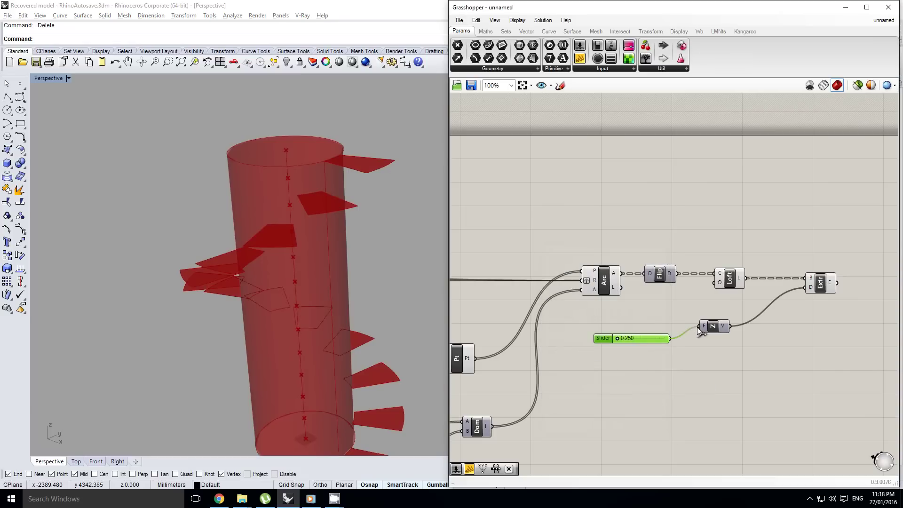
# Set the Unit Z factor slider to about 143.610 and view the extruded treads
pyautogui.scroll(3, 637, 345)
pyautogui.moveTo(610, 334); pyautogui.dragTo(641, 335)
pyautogui.moveTo(306, 278); pyautogui.dragTo(354, 117, button='right')
pyautogui.scroll(-5, 747, 318)
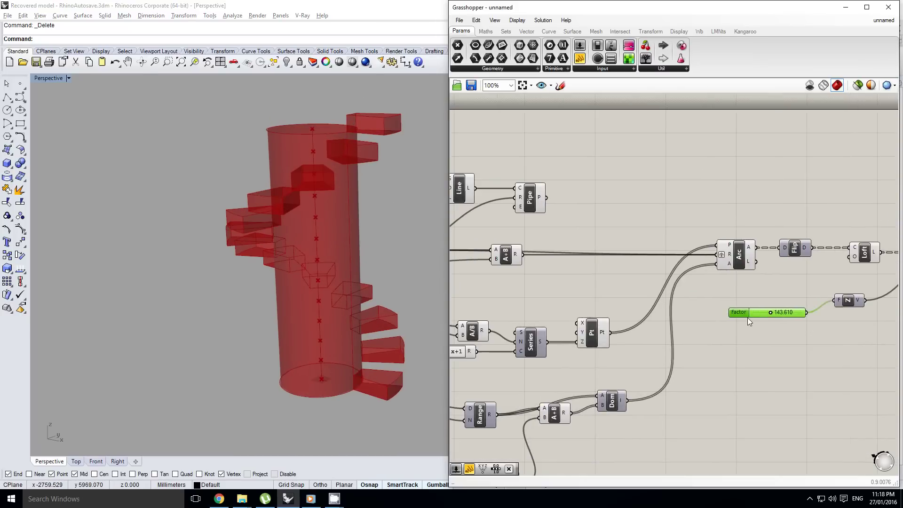
# Move the Factor slider away from the Unit Z to the other input sliders, below the 0.812 multiplier slider
pyautogui.moveTo(712, 329); pyautogui.dragTo(763, 326, button='right')
pyautogui.click(746, 318)
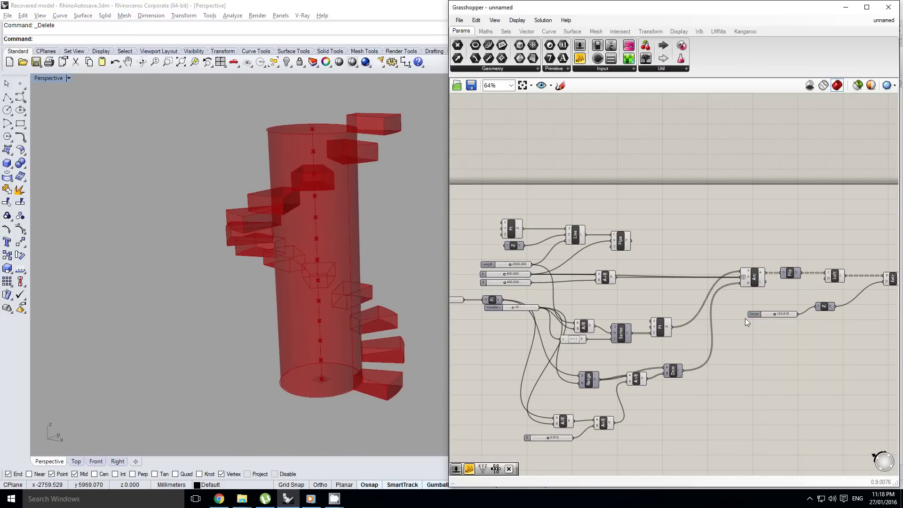
pyautogui.moveTo(730, 332); pyautogui.dragTo(482, 366)
pyautogui.moveTo(510, 367); pyautogui.dragTo(566, 333, button='right')
pyautogui.scroll(2, 567, 332)
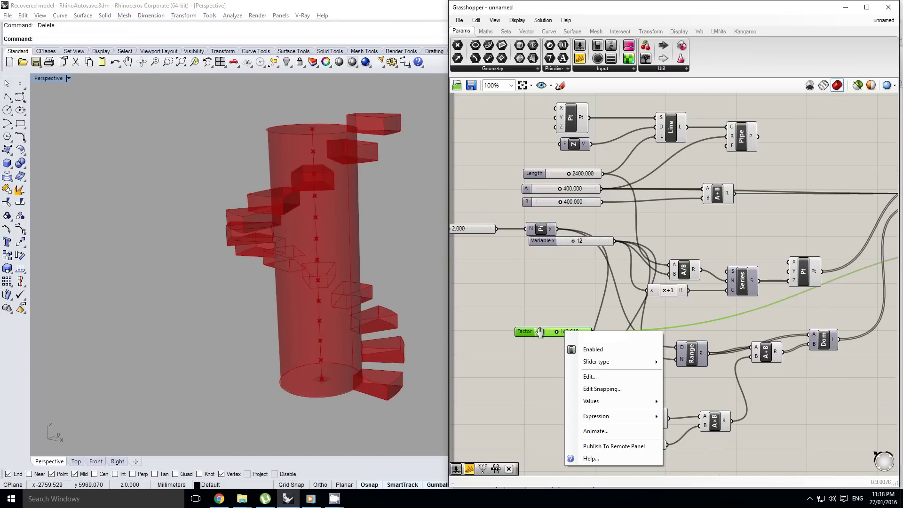
pyautogui.click(550, 295)
pyautogui.scroll(-1, 557, 309)
pyautogui.moveTo(532, 328); pyautogui.dragTo(497, 453)
pyautogui.moveTo(667, 389); pyautogui.dragTo(647, 360, button='right')
# Move the Division component that feeds the Series closer to the input sliders
pyautogui.click(633, 293)
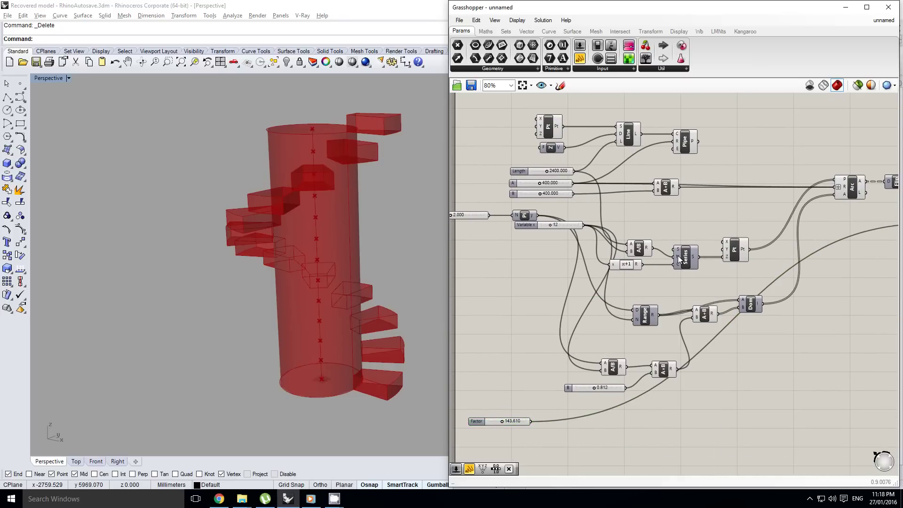
pyautogui.moveTo(638, 252)
pyautogui.mouseDown()
pyautogui.moveTo(599, 242)
pyautogui.moveTo(622, 251)
pyautogui.mouseUp()
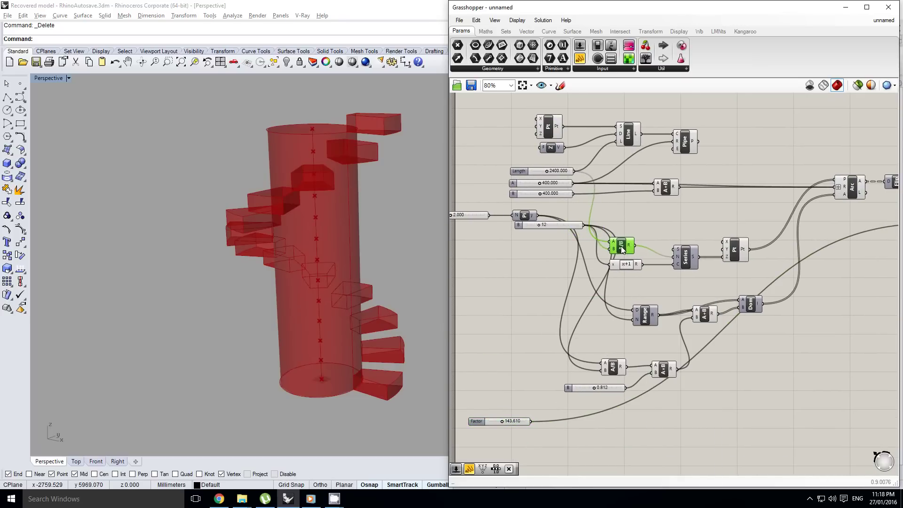
pyautogui.scroll(2, 622, 245)
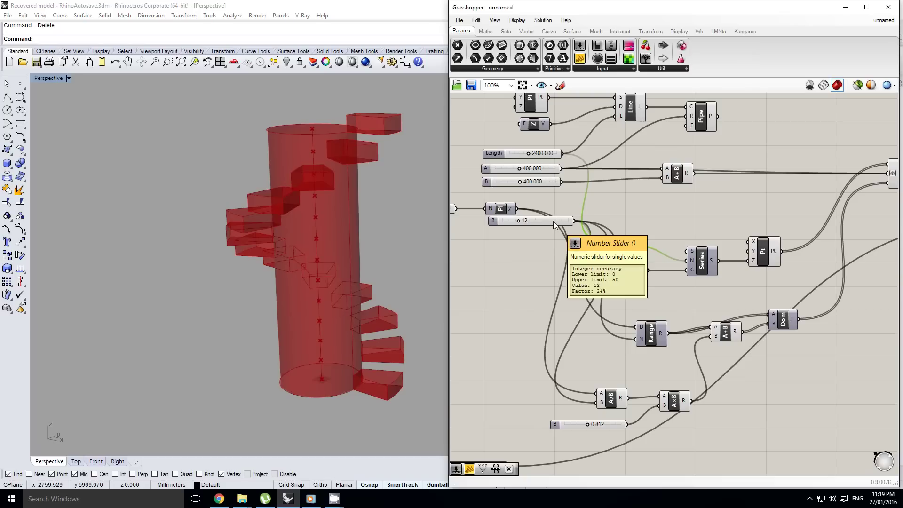
pyautogui.moveTo(546, 237); pyautogui.dragTo(553, 249, button='right')
pyautogui.click(577, 210)
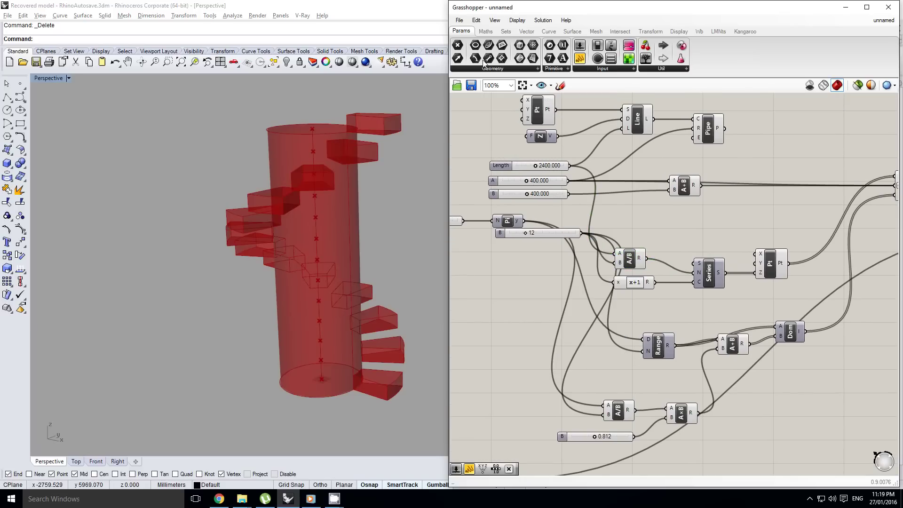
# Add a Subtraction component above the Series' Division and feed the 2400 length slider into its A input
pyautogui.click(486, 31)
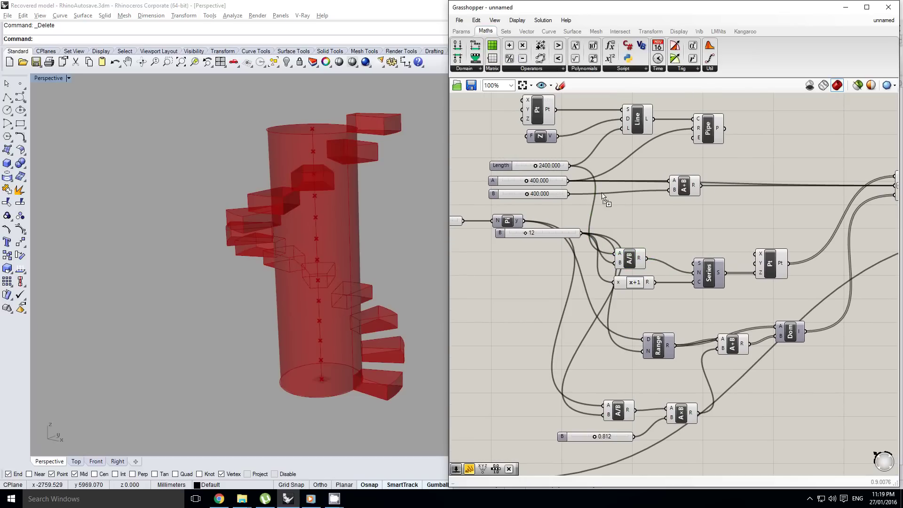
pyautogui.moveTo(603, 197); pyautogui.dragTo(609, 212)
pyautogui.moveTo(574, 161); pyautogui.dragTo(606, 140, button='right')
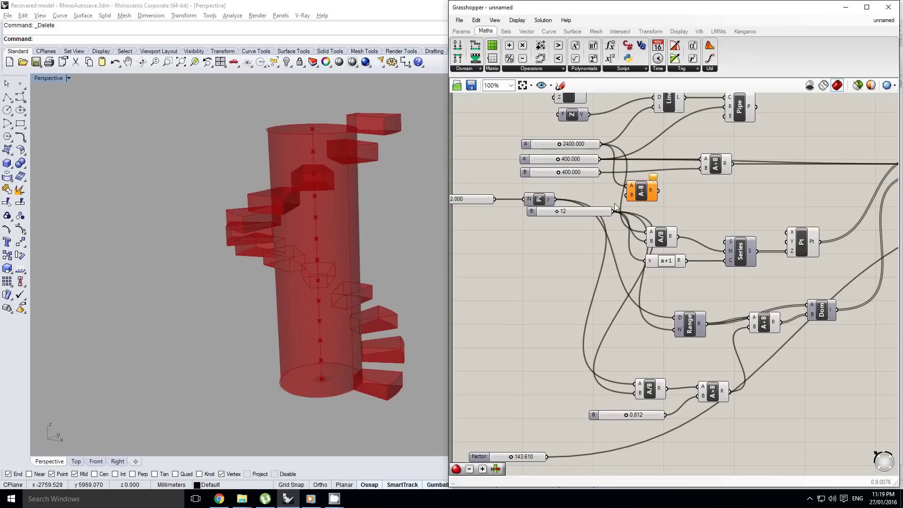
# Feed the tread thickness slider into the Subtraction's B input and its result into the A input of the Series' Division
pyautogui.moveTo(615, 203); pyautogui.dragTo(643, 175, button='right')
pyautogui.moveTo(576, 429); pyautogui.dragTo(656, 168)
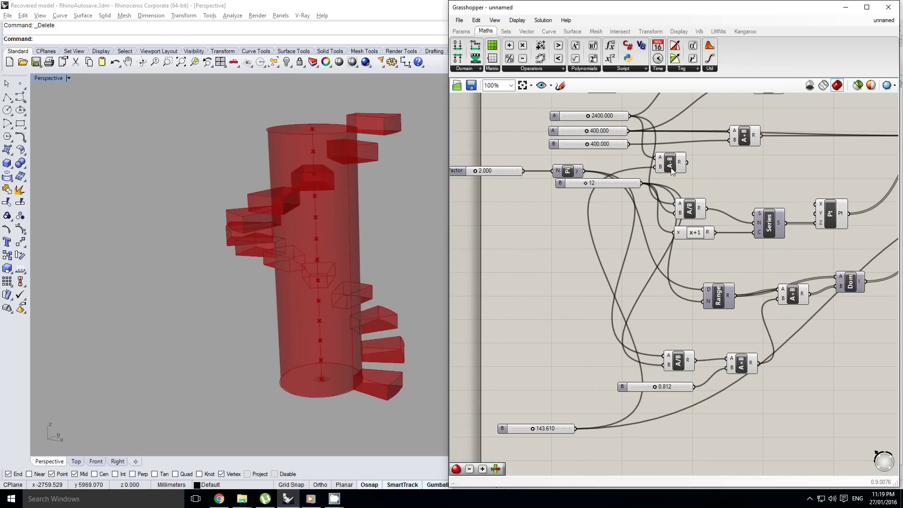
pyautogui.moveTo(691, 214)
pyautogui.mouseDown()
pyautogui.moveTo(711, 215)
pyautogui.moveTo(687, 201)
pyautogui.mouseUp()
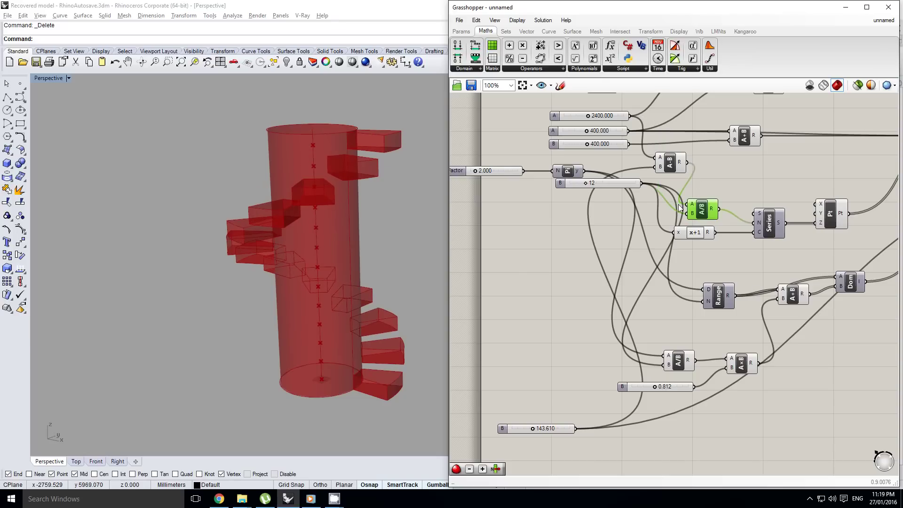
# Line up the Subtraction and Division components ahead of the Series and reposition the 12-step count slider beside them
pyautogui.moveTo(678, 165); pyautogui.dragTo(673, 170)
pyautogui.scroll(-1, 693, 176)
pyautogui.scroll(1, 793, 226)
pyautogui.moveTo(793, 225); pyautogui.dragTo(702, 258, button='right')
pyautogui.moveTo(701, 262); pyautogui.dragTo(626, 209)
pyautogui.scroll(1, 540, 187)
pyautogui.moveTo(540, 186); pyautogui.dragTo(563, 206)
pyautogui.moveTo(562, 206); pyautogui.dragTo(600, 209, button='right')
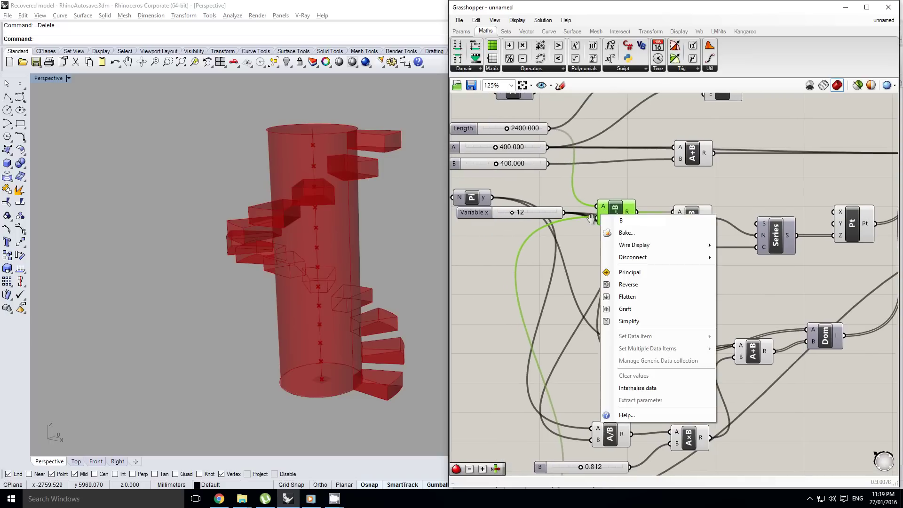
pyautogui.moveTo(555, 244); pyautogui.dragTo(583, 256, button='right')
pyautogui.scroll(-1, 590, 264)
pyautogui.moveTo(579, 232)
pyautogui.mouseDown()
pyautogui.moveTo(575, 247)
pyautogui.moveTo(565, 243)
pyautogui.mouseUp()
# Reduce the tread thickness slider to 87.415 and check the uppermost treads against the column top
pyautogui.moveTo(582, 291); pyautogui.dragTo(602, 263, button='right')
pyautogui.scroll(2, 601, 264)
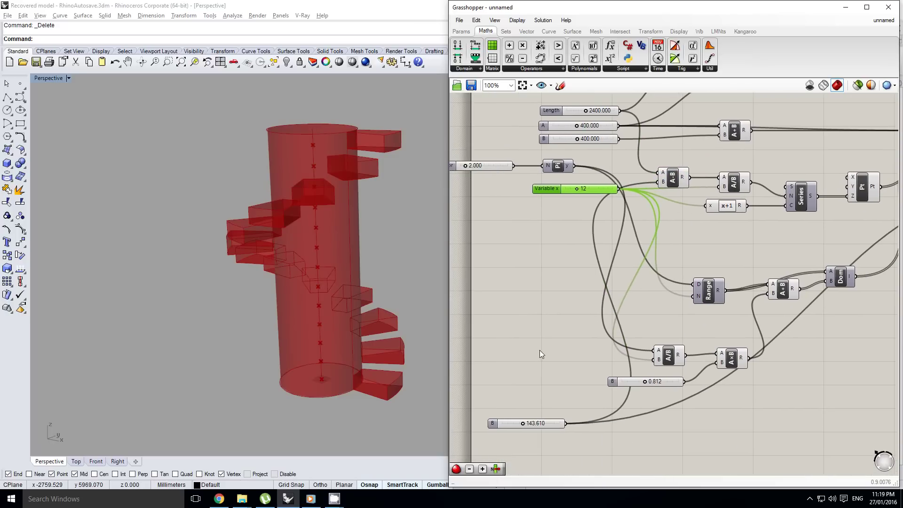
pyautogui.moveTo(555, 382); pyautogui.dragTo(540, 395)
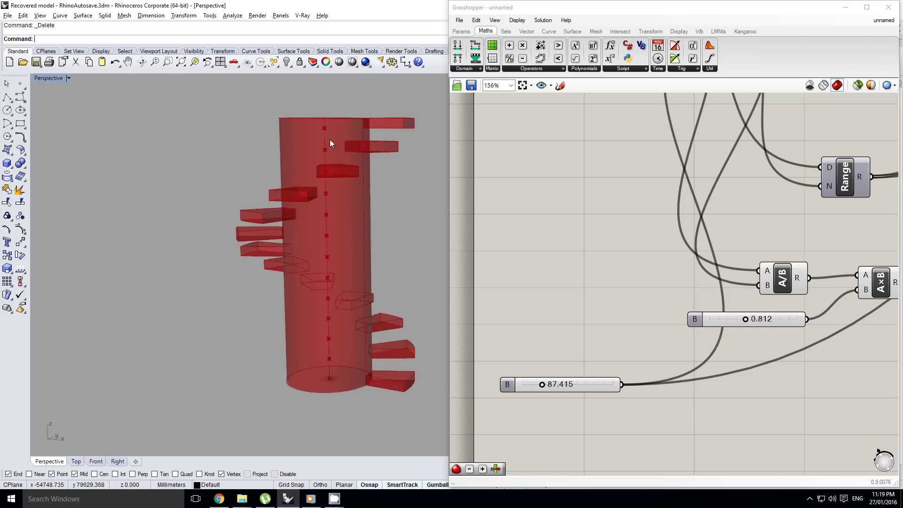
pyautogui.scroll(2, 332, 146)
pyautogui.scroll(-2, 324, 160)
pyautogui.scroll(2, 312, 169)
pyautogui.scroll(2, 312, 168)
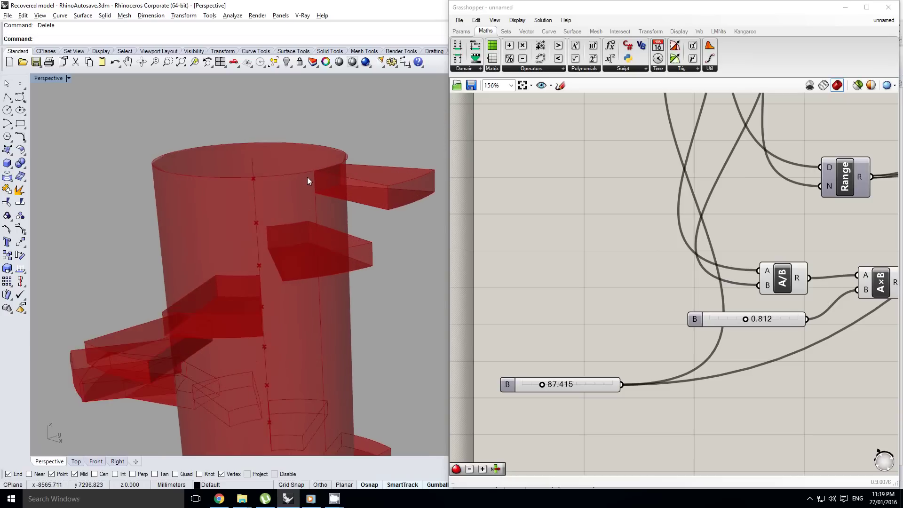
pyautogui.scroll(-6, 301, 165)
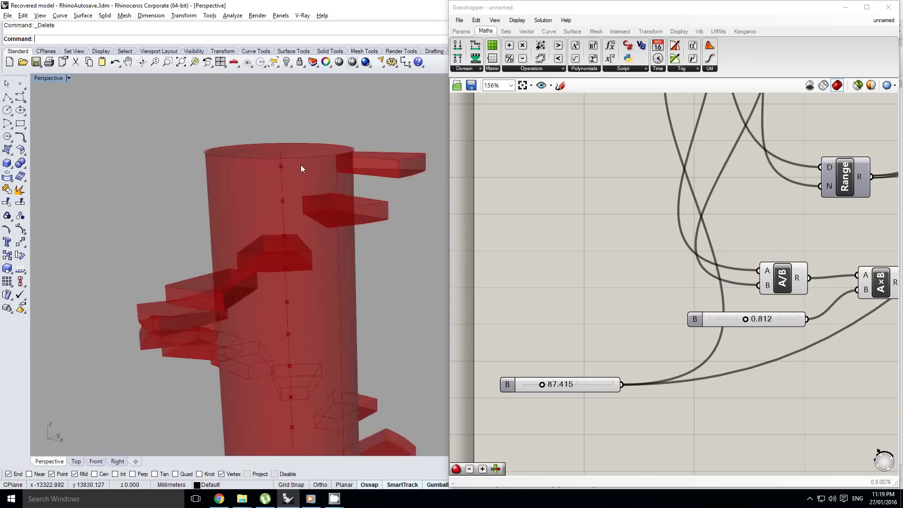
# Review the whole definition, from the input sliders through the Series, Arc and Loft to the final extrusion
pyautogui.moveTo(694, 233); pyautogui.dragTo(676, 240, button='right')
pyautogui.scroll(-3, 676, 240)
pyautogui.moveTo(695, 176); pyautogui.dragTo(651, 268, button='right')
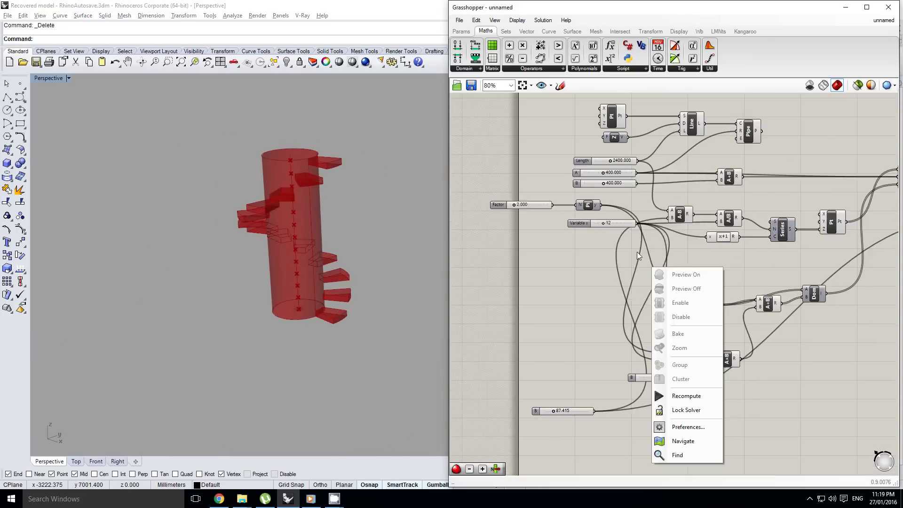
pyautogui.moveTo(623, 226); pyautogui.dragTo(627, 281, button='right')
pyautogui.scroll(2, 648, 244)
pyautogui.click(730, 254)
pyautogui.scroll(-6, 730, 254)
pyautogui.moveTo(816, 251); pyautogui.dragTo(708, 242, button='right')
pyautogui.scroll(4, 708, 242)
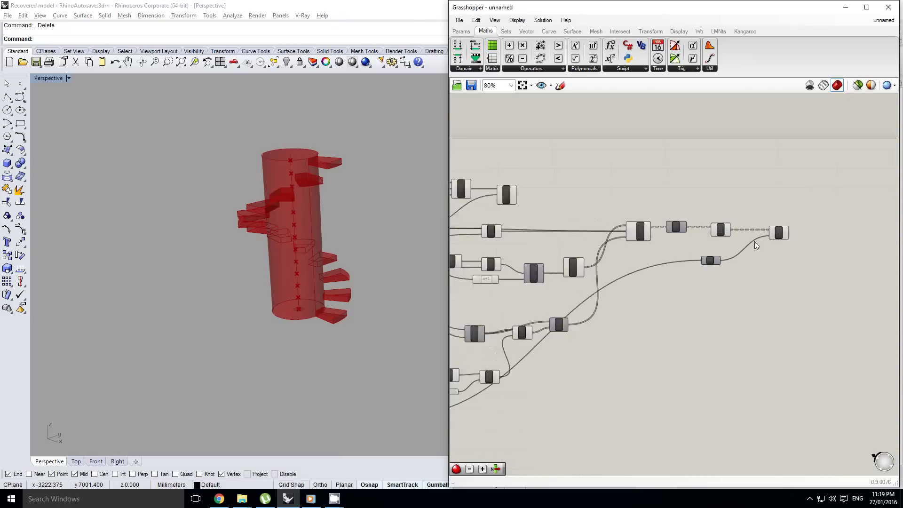
pyautogui.scroll(-1, 657, 268)
pyautogui.moveTo(560, 285); pyautogui.dragTo(678, 277, button='right')
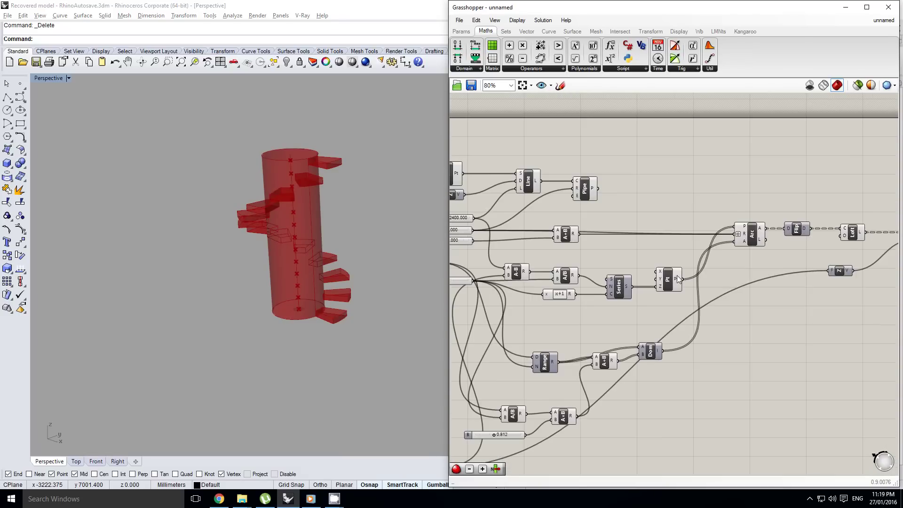
pyautogui.moveTo(594, 308); pyautogui.dragTo(724, 303, button='right')
pyautogui.scroll(-1, 706, 308)
pyautogui.rightClick(671, 320)
pyautogui.scroll(3, 653, 398)
pyautogui.scroll(3, 631, 403)
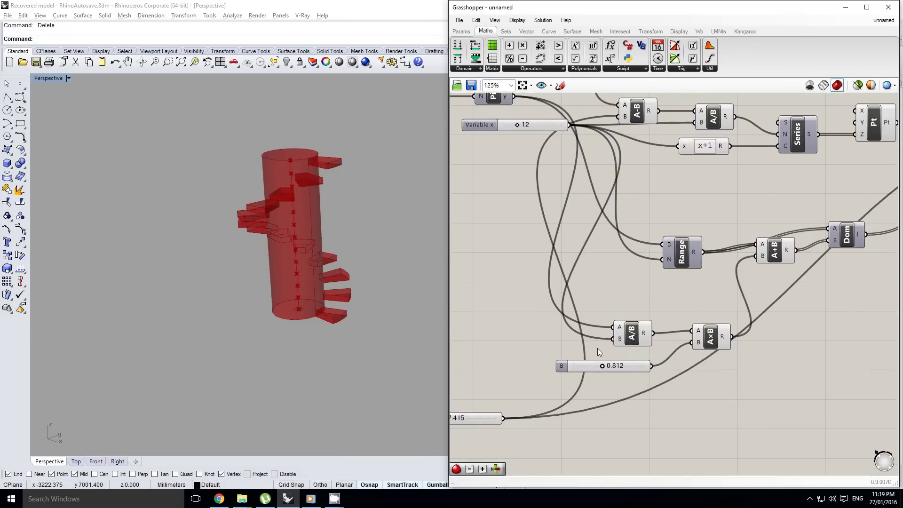
# Try a value of 1.495 on the tread-width multiplier slider while viewing the lowest treads
pyautogui.scroll(5, 317, 287)
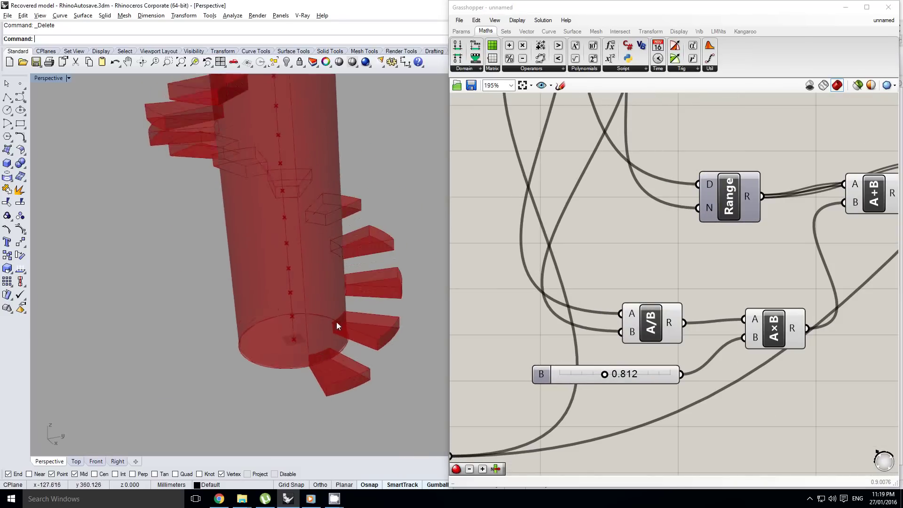
pyautogui.moveTo(337, 340); pyautogui.dragTo(252, 316, button='right')
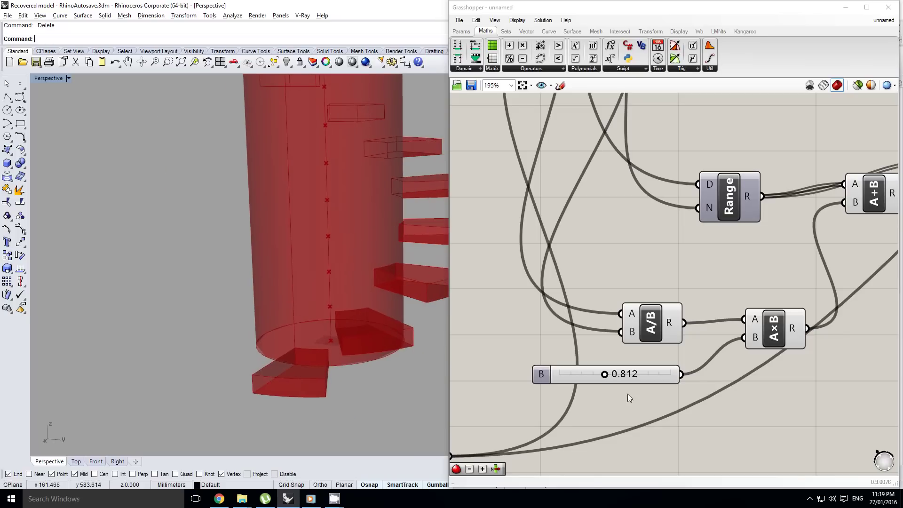
pyautogui.moveTo(605, 375); pyautogui.dragTo(644, 375)
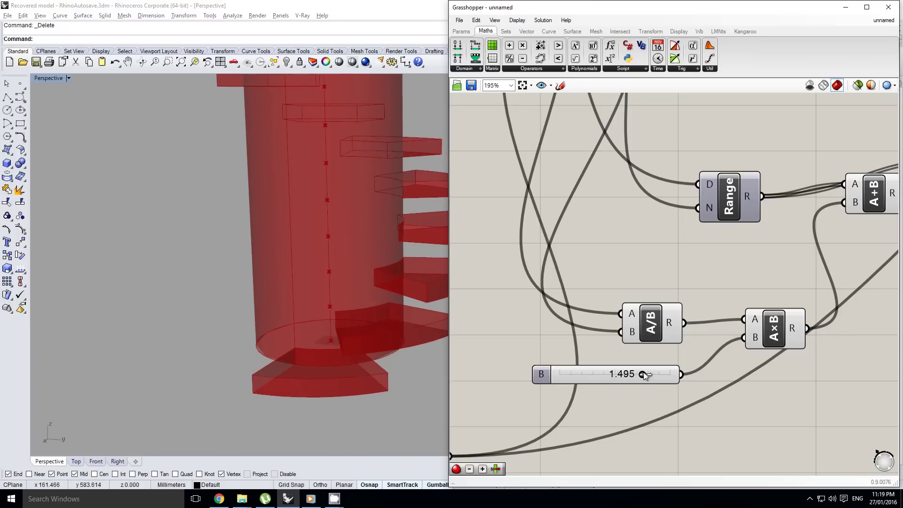
# Give the tread-width multiplier slider a snapping value of 1 and set the slider to 1.000
pyautogui.rightClick(550, 373)
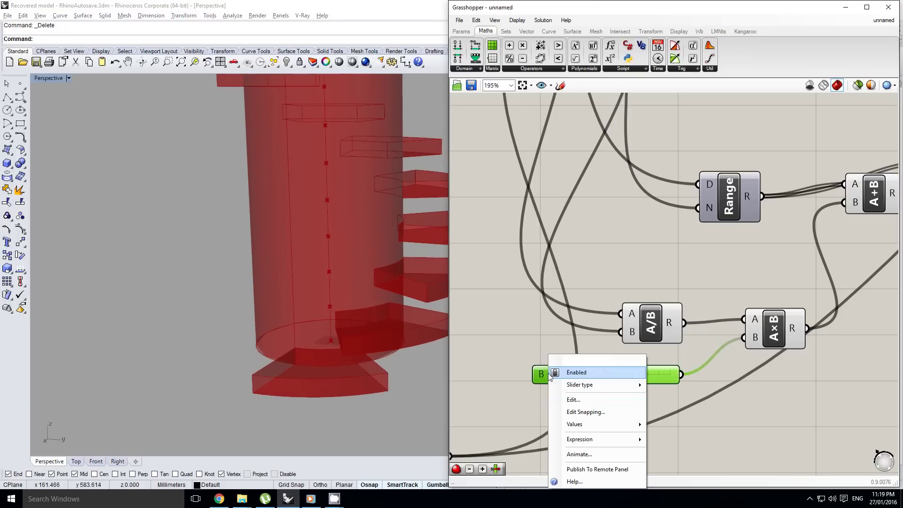
pyautogui.click(574, 411)
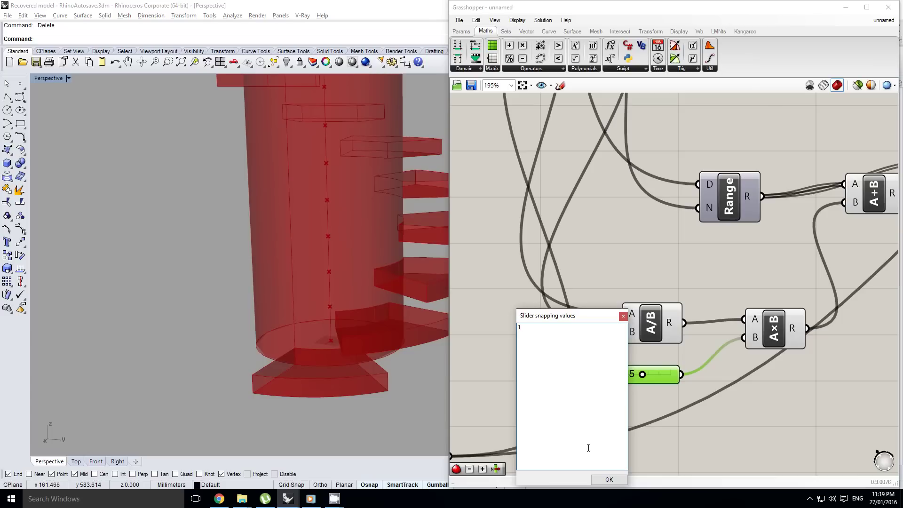
pyautogui.click(607, 480)
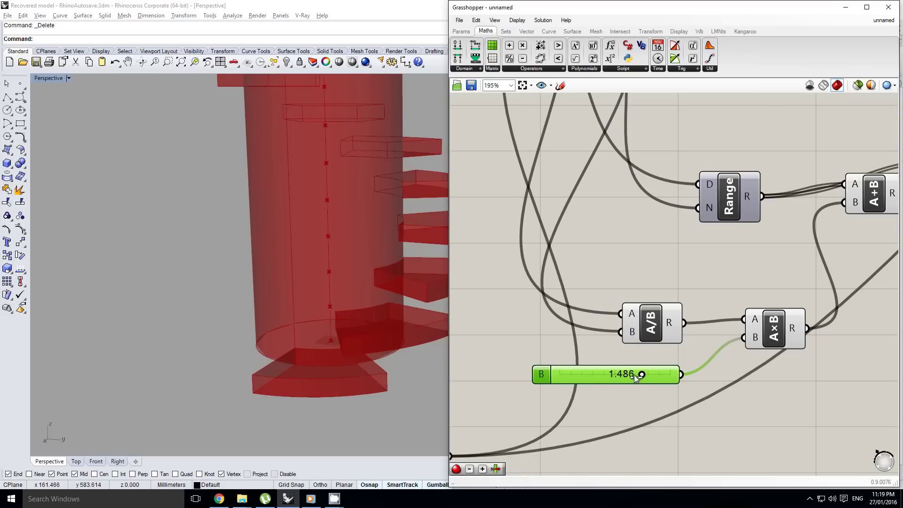
pyautogui.moveTo(635, 378); pyautogui.dragTo(614, 378)
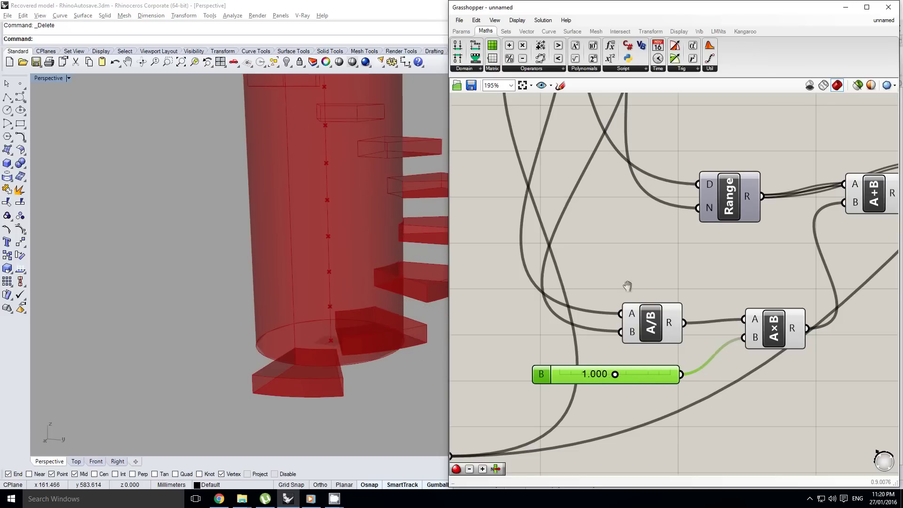
# Turn off the preview of the Arc, Flip, Loft and Unit Z components and of the point component fed by the Series
pyautogui.scroll(-6, 627, 286)
pyautogui.rightClick(650, 279)
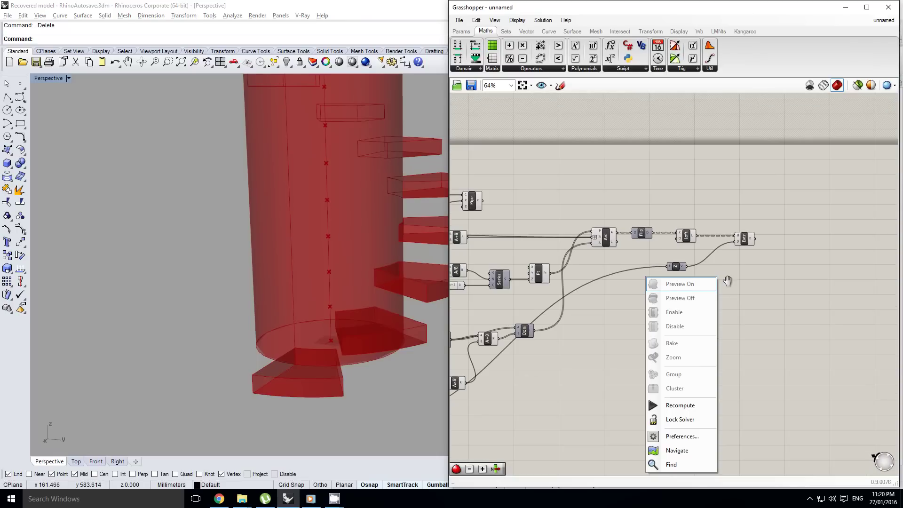
pyautogui.click(727, 281)
pyautogui.moveTo(697, 285); pyautogui.dragTo(596, 190)
pyautogui.press('space')
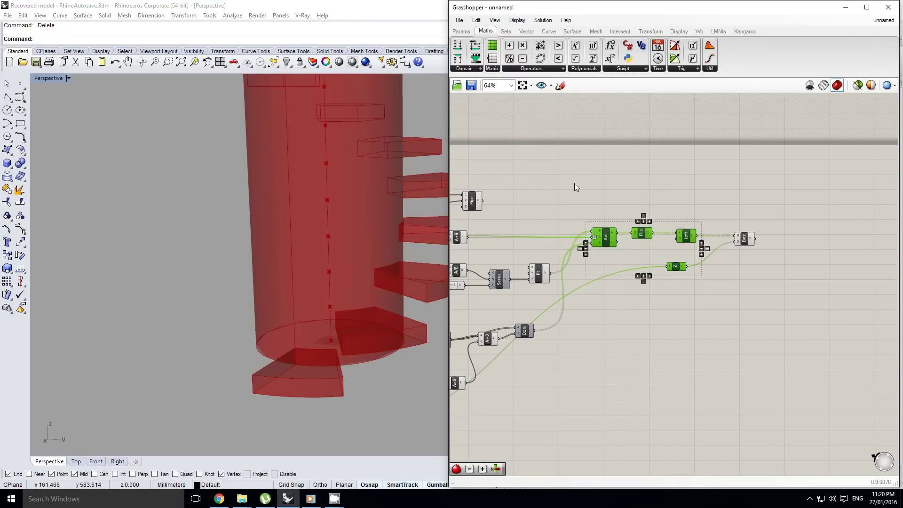
pyautogui.moveTo(574, 184); pyautogui.dragTo(646, 180, button='right')
pyautogui.click(612, 276)
pyautogui.scroll(1, 611, 273)
pyautogui.middleClick(612, 273)
pyautogui.click(628, 243)
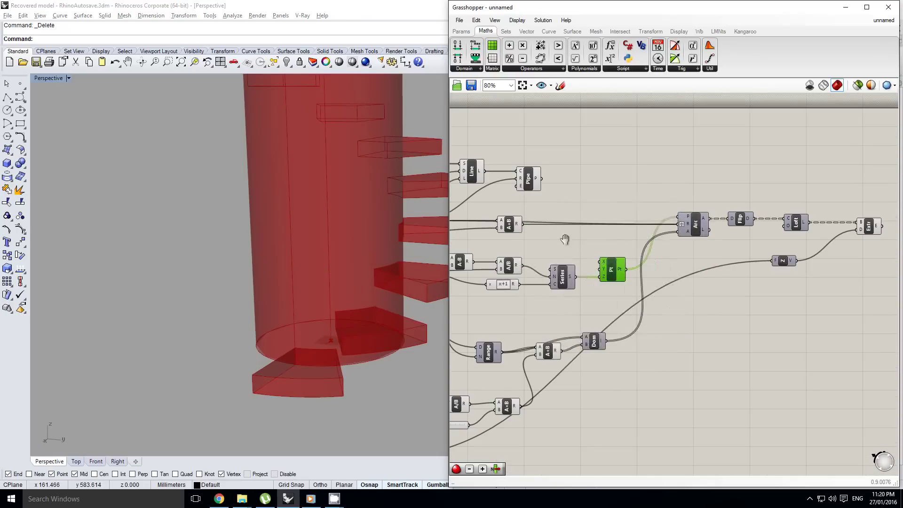
pyautogui.moveTo(566, 240); pyautogui.dragTo(667, 235, button='right')
pyautogui.click(645, 239)
# Lengthen the treads by setting the B slider below the 400 column radius slider to 791.055
pyautogui.moveTo(365, 268); pyautogui.dragTo(345, 281, button='right')
pyautogui.scroll(-4, 345, 281)
pyautogui.moveTo(485, 224); pyautogui.dragTo(549, 235, button='right')
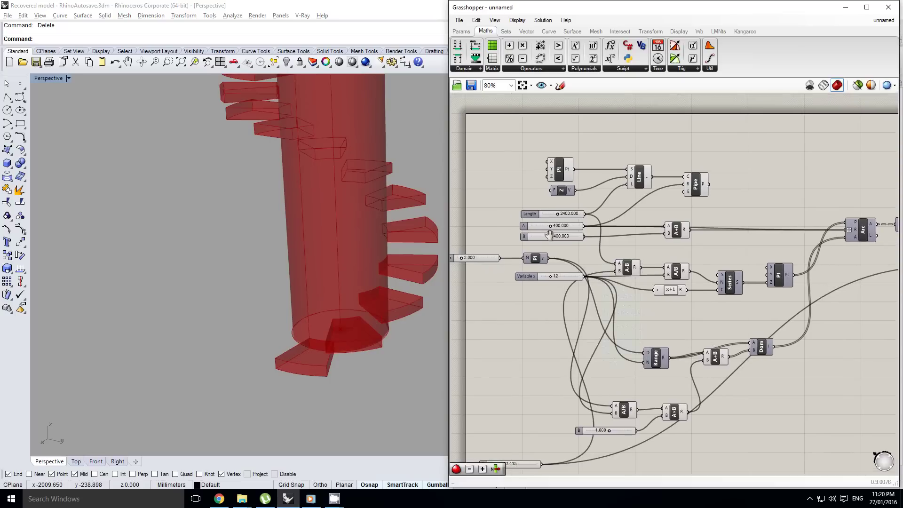
pyautogui.scroll(8, 550, 234)
pyautogui.rightClick(551, 237)
pyautogui.click(653, 294)
pyautogui.scroll(-4, 653, 293)
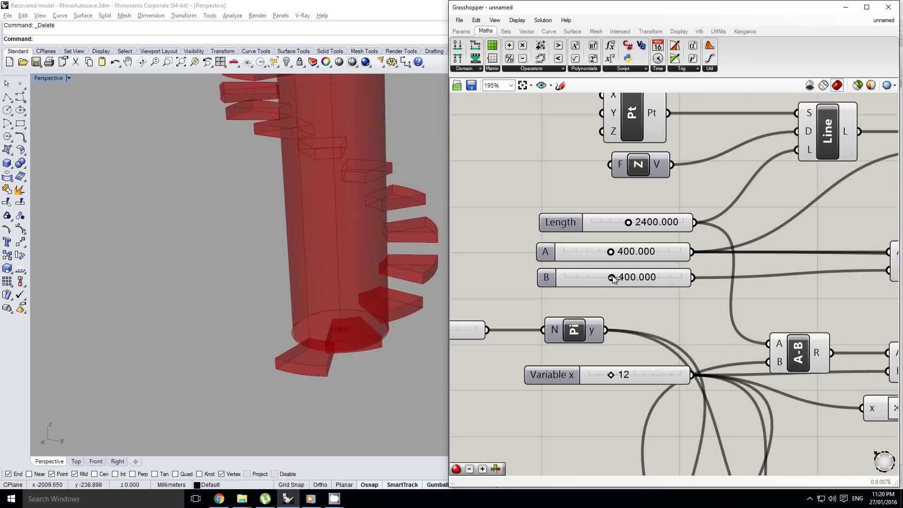
pyautogui.moveTo(614, 278); pyautogui.dragTo(657, 286)
pyautogui.moveTo(328, 289); pyautogui.dragTo(341, 283, button='right')
pyautogui.scroll(-2, 341, 282)
# Examine the Factor slider feeding Pi and how the first and last treads align around the column
pyautogui.moveTo(478, 299); pyautogui.dragTo(638, 256, button='right')
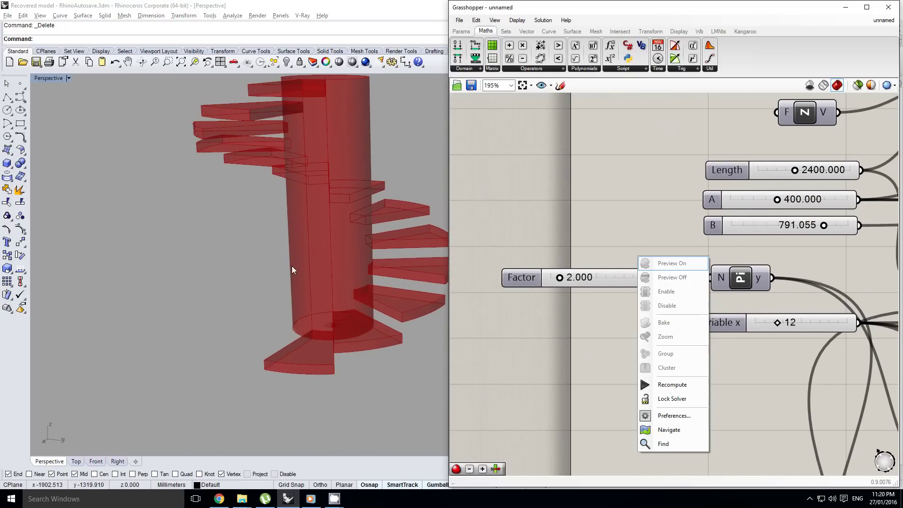
pyautogui.moveTo(292, 266); pyautogui.dragTo(331, 286, button='right')
pyautogui.scroll(-5, 331, 287)
pyautogui.scroll(4, 332, 284)
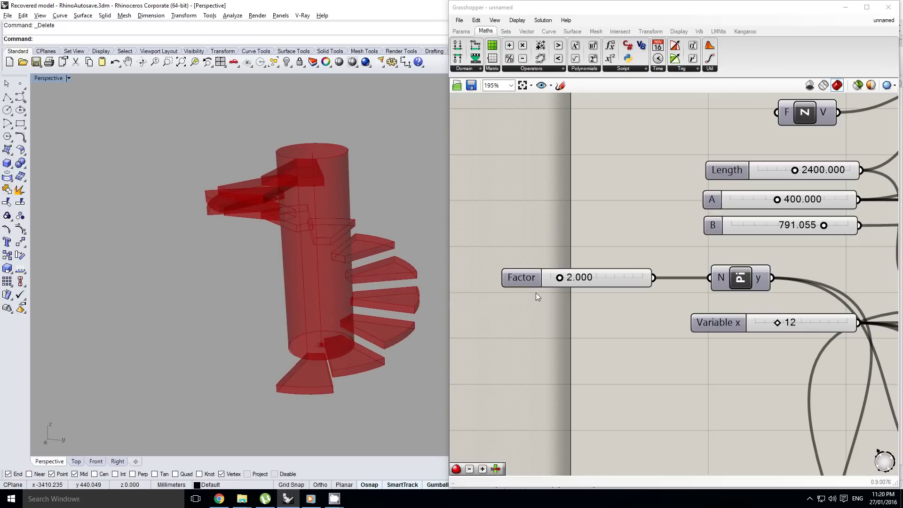
pyautogui.rightClick(554, 293)
pyautogui.click(628, 261)
pyautogui.scroll(-2, 634, 275)
pyautogui.moveTo(683, 286); pyautogui.dragTo(663, 287, button='right')
pyautogui.click(624, 261)
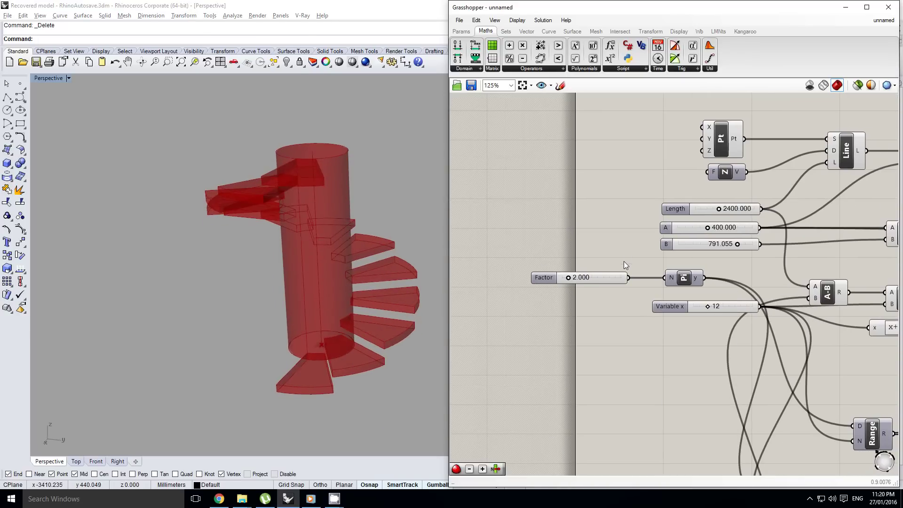
pyautogui.moveTo(334, 285); pyautogui.dragTo(328, 327, button='right')
pyautogui.scroll(2, 337, 266)
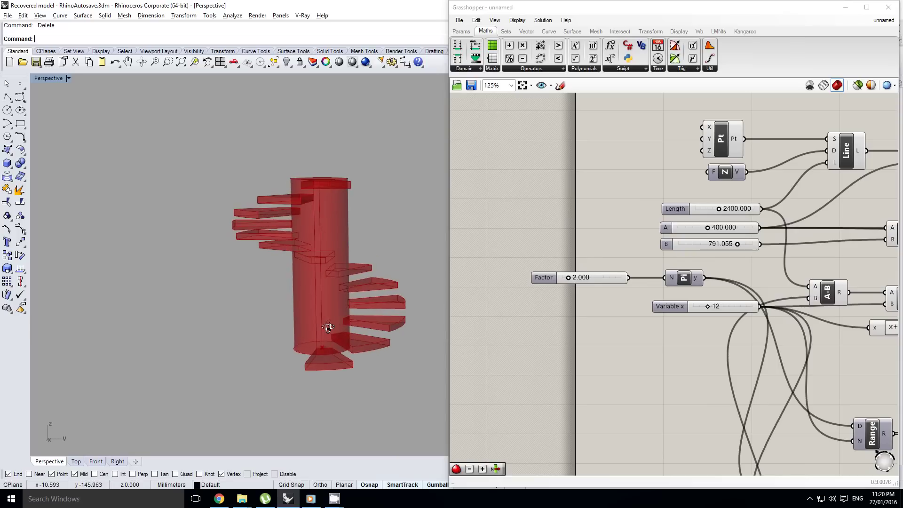
pyautogui.moveTo(320, 197); pyautogui.dragTo(306, 179, button='right')
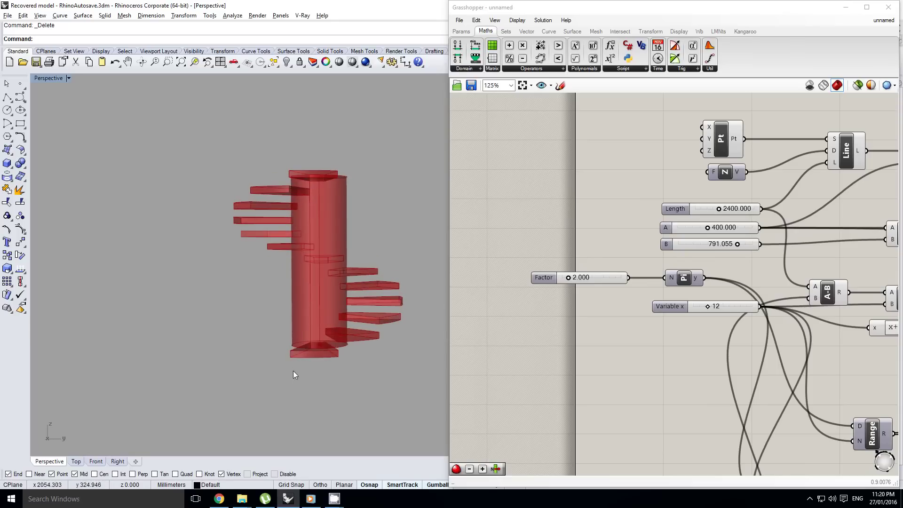
pyautogui.moveTo(315, 320); pyautogui.dragTo(331, 337, button='right')
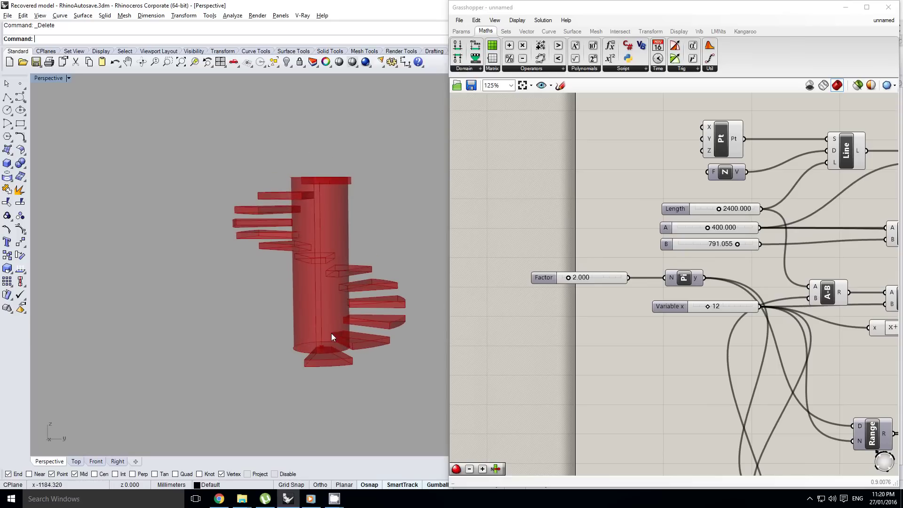
pyautogui.moveTo(328, 281); pyautogui.dragTo(333, 259, button='right')
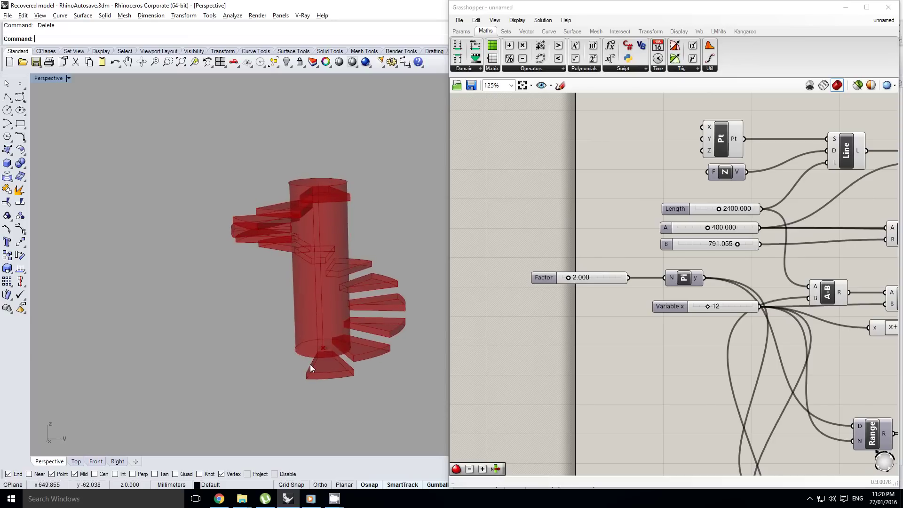
pyautogui.moveTo(325, 211); pyautogui.dragTo(317, 243, button='right')
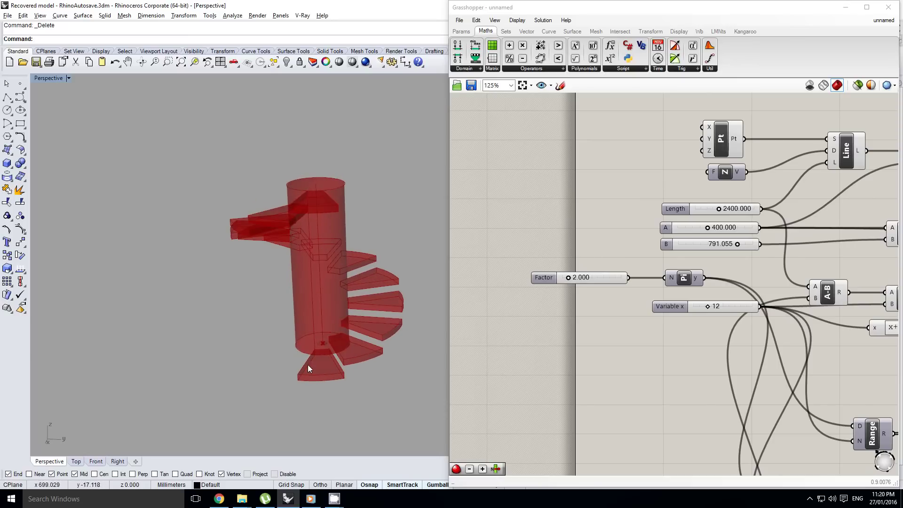
pyautogui.moveTo(318, 199); pyautogui.dragTo(318, 192, button='right')
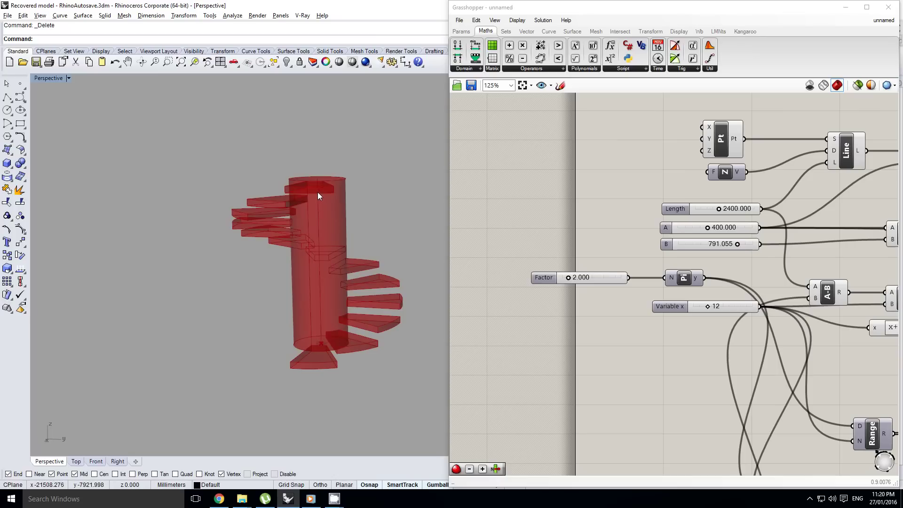
# Try a Factor of 2.393 on the Pi component and inspect the staircase's rotation from several sides
pyautogui.scroll(3, 585, 292)
pyautogui.scroll(3, 582, 277)
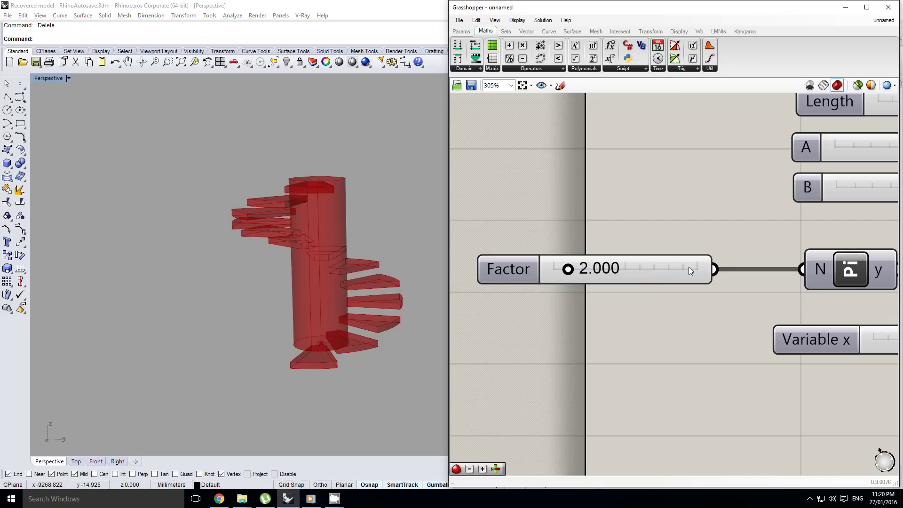
pyautogui.moveTo(573, 268); pyautogui.dragTo(573, 271)
pyautogui.moveTo(403, 263); pyautogui.dragTo(356, 253, button='right')
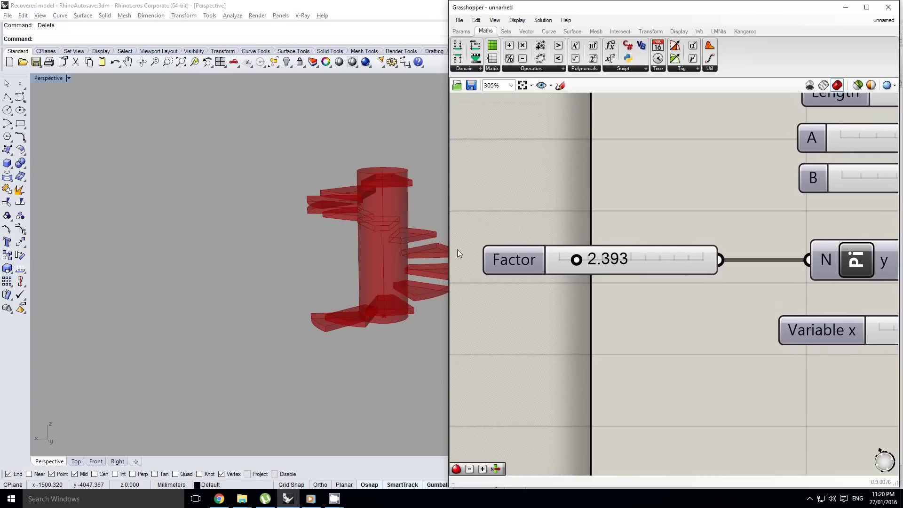
pyautogui.moveTo(423, 256); pyautogui.dragTo(357, 266, button='right')
pyautogui.scroll(3, 363, 295)
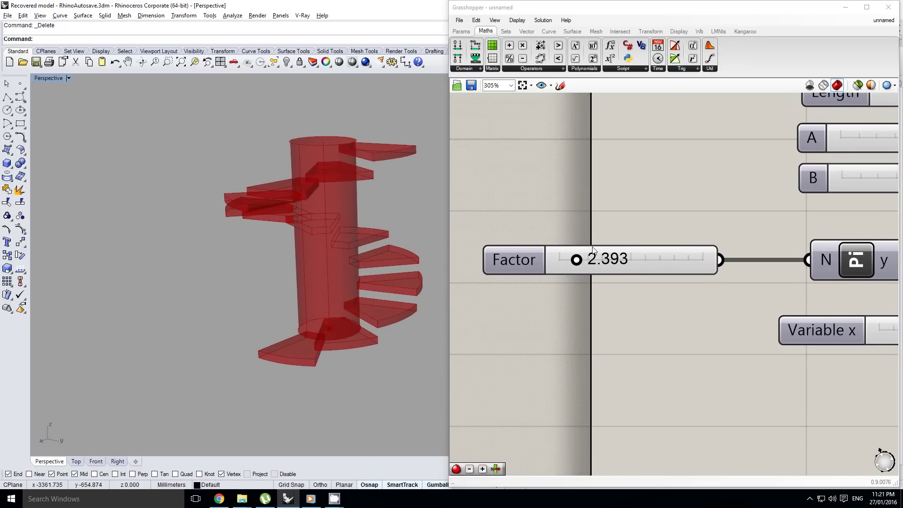
# Set the Factor slider to 4 and view the staircase from the side
pyautogui.doubleClick(624, 268)
pyautogui.write('4')
pyautogui.press('Return')
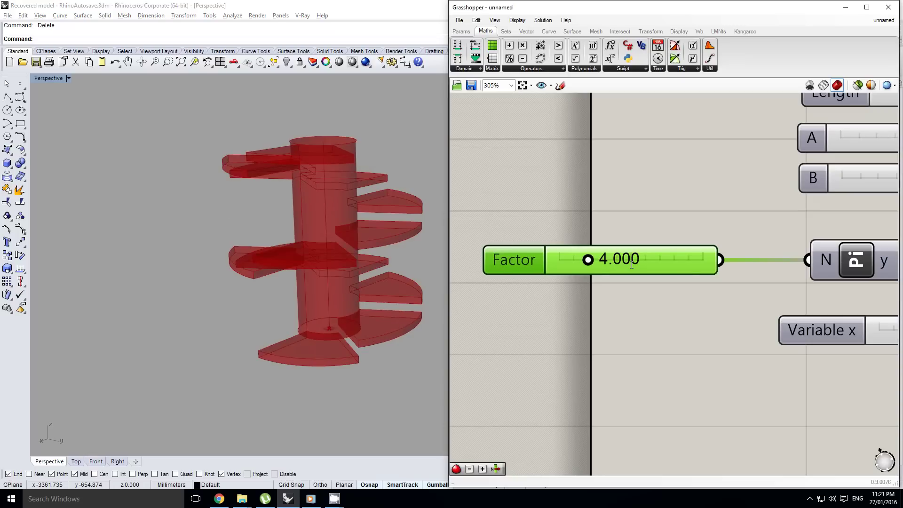
pyautogui.moveTo(379, 358); pyautogui.dragTo(352, 205, button='right')
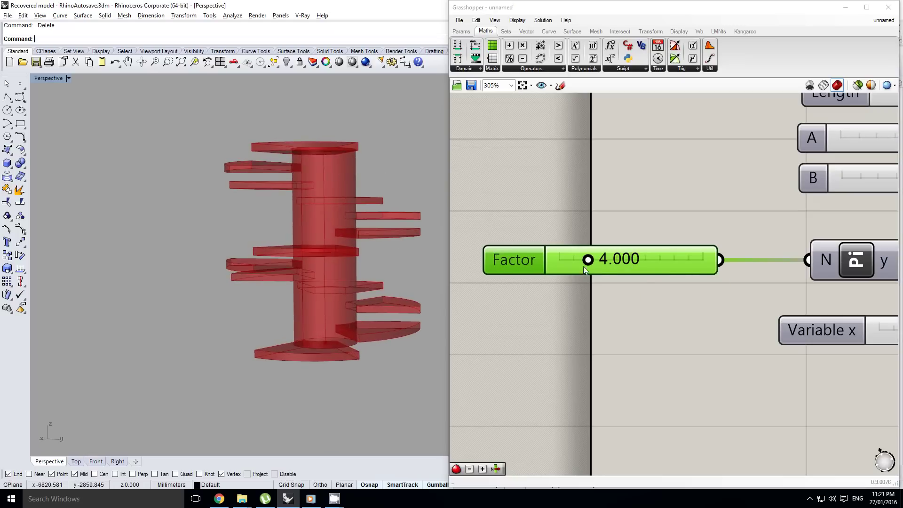
# Try a Factor of 5.573 on the slider feeding the Pi component to increase the staircase's total rotation
pyautogui.moveTo(588, 264); pyautogui.dragTo(598, 265)
pyautogui.scroll(-4, 627, 251)
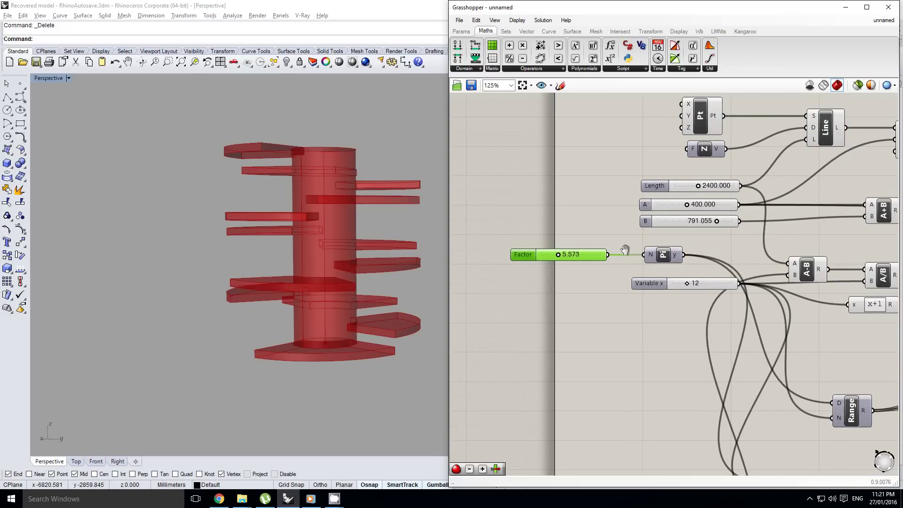
pyautogui.rightClick(626, 252)
# Raise the tread count by setting the Variable x slider to 40
pyautogui.click(739, 301)
pyautogui.scroll(1, 682, 293)
pyautogui.moveTo(681, 281); pyautogui.dragTo(723, 288)
pyautogui.scroll(-2, 548, 297)
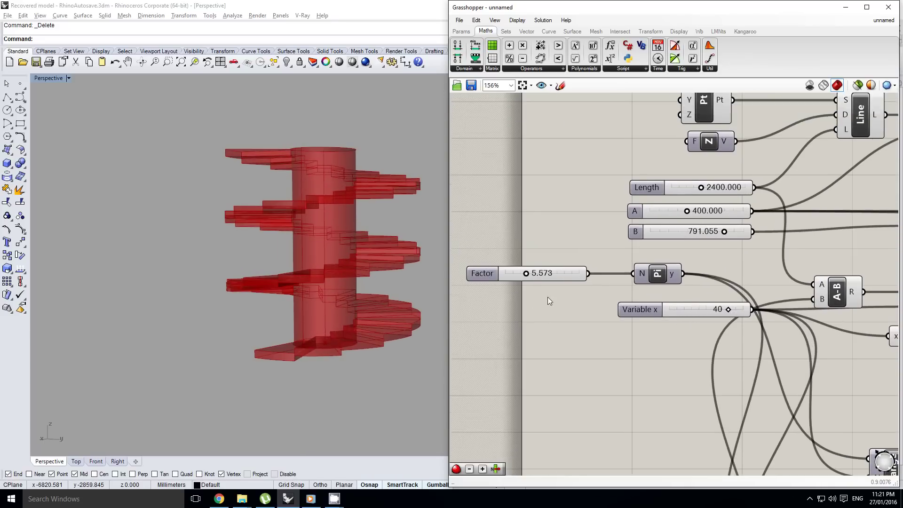
# Make the central column taller by setting the Length slider to 5231.156, and view the whole staircase
pyautogui.scroll(5, 651, 268)
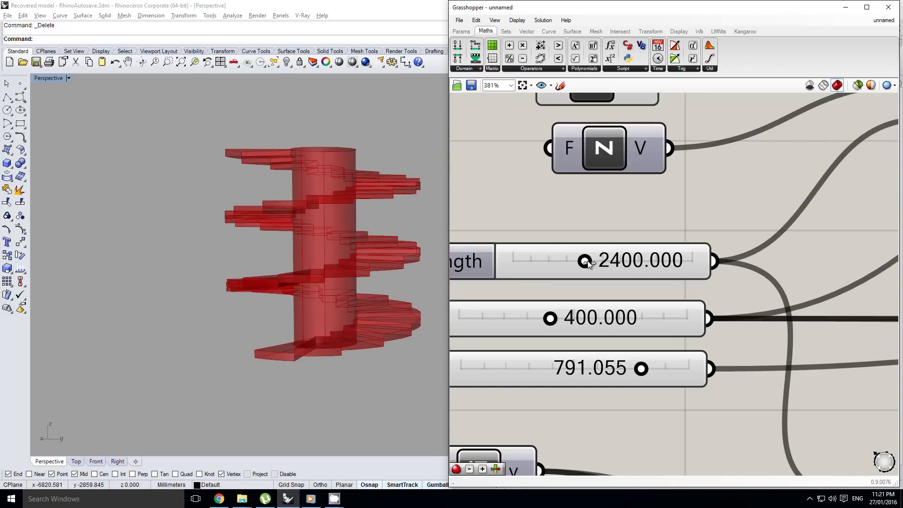
pyautogui.moveTo(585, 261); pyautogui.dragTo(669, 260)
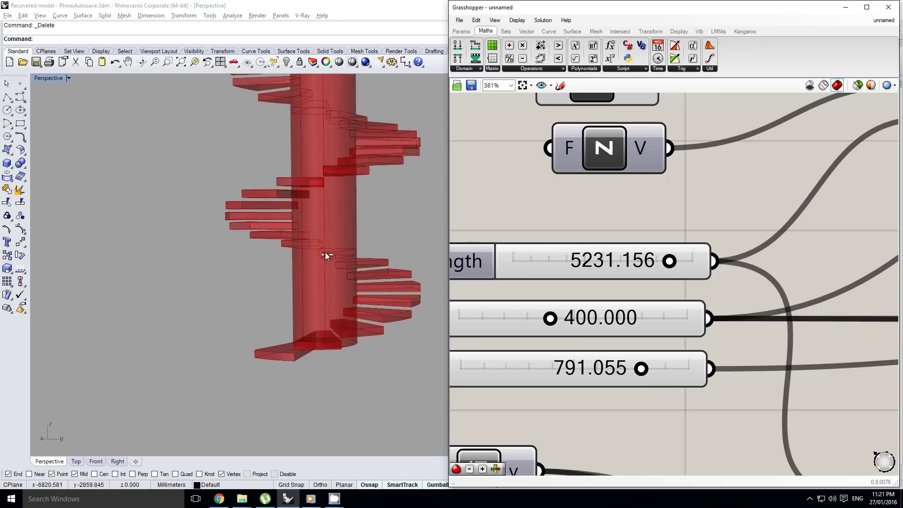
pyautogui.moveTo(325, 254); pyautogui.dragTo(350, 269, button='right')
pyautogui.scroll(-5, 350, 269)
# Set the Variable x slider to 50 so the taller staircase has more treads
pyautogui.moveTo(621, 309); pyautogui.dragTo(674, 239, button='right')
pyautogui.scroll(-4, 674, 239)
pyautogui.rightClick(628, 264)
pyautogui.moveTo(605, 361); pyautogui.dragTo(581, 308, button='right')
pyautogui.moveTo(653, 298); pyautogui.dragTo(694, 304, button='right')
pyautogui.rightClick(690, 294)
pyautogui.moveTo(567, 273); pyautogui.dragTo(549, 275, button='right')
pyautogui.scroll(6, 659, 288)
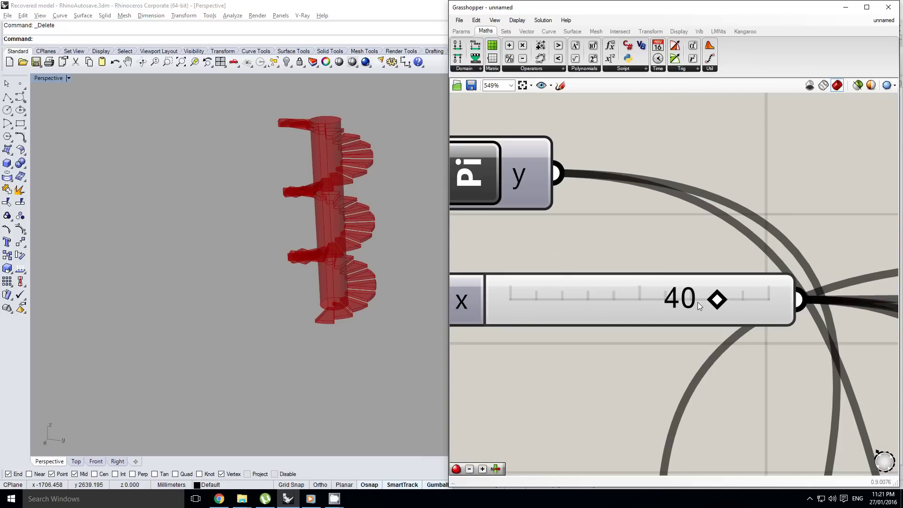
pyautogui.moveTo(762, 306); pyautogui.dragTo(797, 306)
pyautogui.scroll(-7, 648, 247)
# Reduce the staircase's total rotation by setting the Factor slider feeding Pi to 3.992
pyautogui.moveTo(648, 247); pyautogui.dragTo(677, 271, button='right')
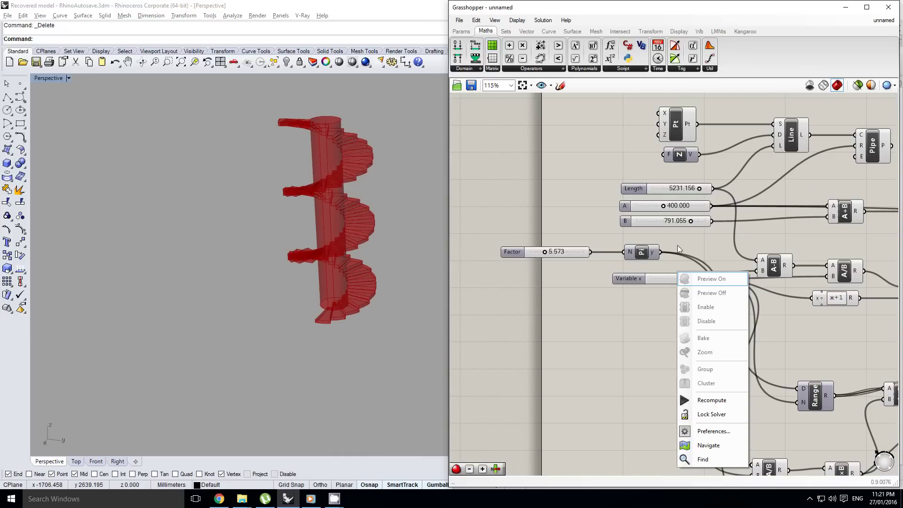
pyautogui.scroll(1, 623, 250)
pyautogui.scroll(1, 555, 249)
pyautogui.moveTo(555, 250); pyautogui.dragTo(612, 250, button='right')
pyautogui.scroll(3, 572, 261)
pyautogui.click(571, 264)
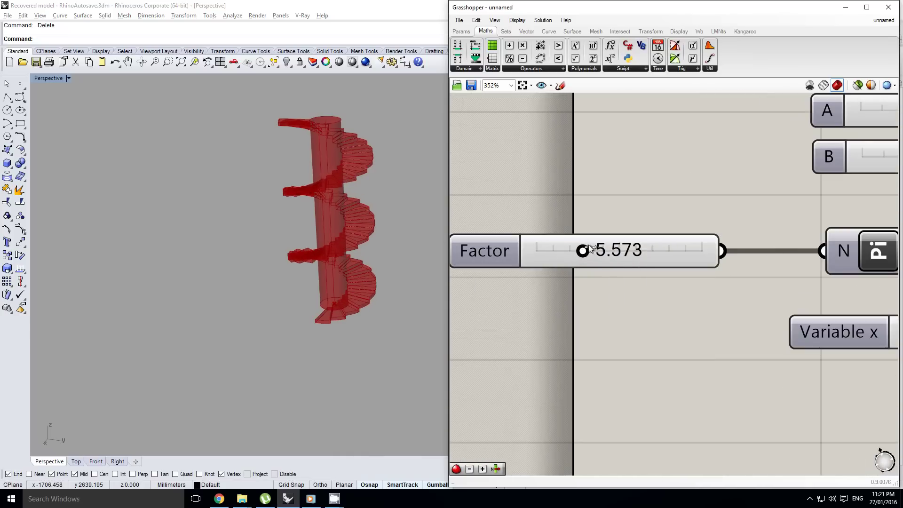
pyautogui.scroll(5, 583, 251)
pyautogui.moveTo(582, 252); pyautogui.dragTo(532, 264)
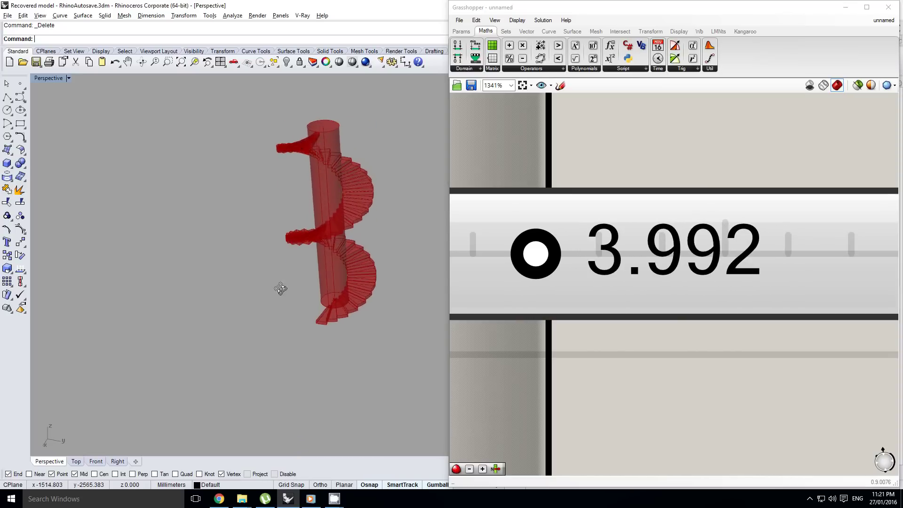
# Widen the treads so they overlap by setting the B slider on the A×B multiplication to 1.215, and inspect the lower treads
pyautogui.scroll(8, 339, 310)
pyautogui.moveTo(338, 299); pyautogui.dragTo(333, 298, button='right')
pyautogui.scroll(-7, 642, 336)
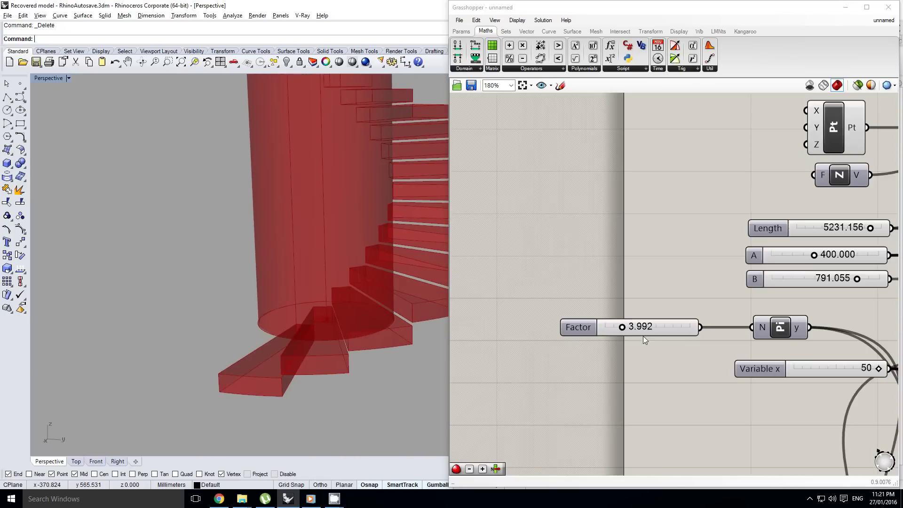
pyautogui.moveTo(685, 356); pyautogui.dragTo(625, 238, button='right')
pyautogui.scroll(-7, 630, 232)
pyautogui.scroll(7, 654, 308)
pyautogui.rightClick(658, 283)
pyautogui.scroll(6, 586, 291)
pyautogui.moveTo(583, 292)
pyautogui.mouseDown(button='right')
pyautogui.moveTo(568, 285)
pyautogui.moveTo(598, 289)
pyautogui.mouseUp(button='right')
pyautogui.scroll(-9, 628, 225)
pyautogui.scroll(4, 720, 214)
pyautogui.moveTo(720, 213); pyautogui.dragTo(638, 252, button='right')
pyautogui.click(645, 244)
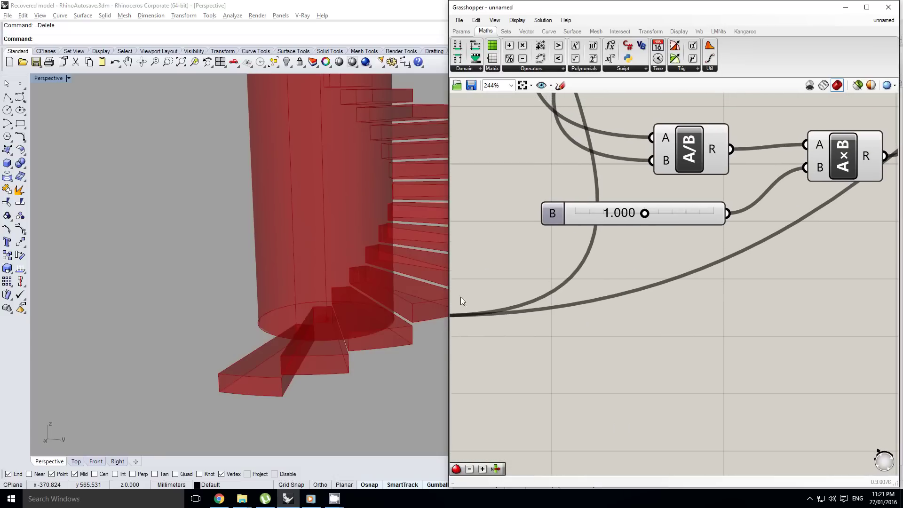
pyautogui.moveTo(389, 301); pyautogui.dragTo(380, 287, button='right')
pyautogui.scroll(6, 656, 213)
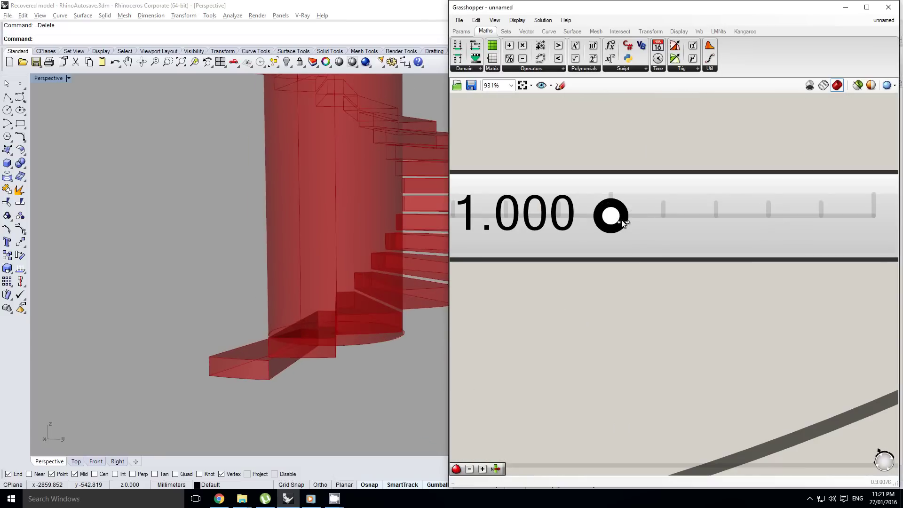
pyautogui.moveTo(619, 222); pyautogui.dragTo(674, 226)
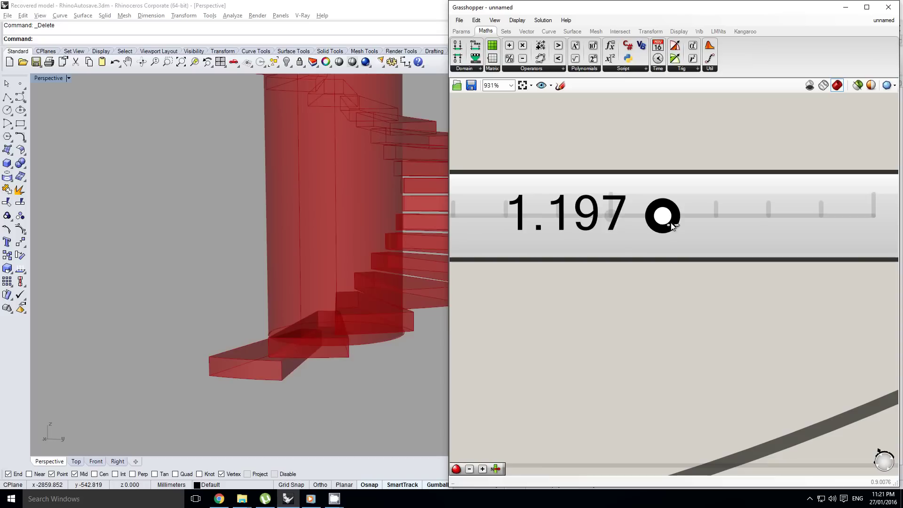
pyautogui.moveTo(374, 293); pyautogui.dragTo(366, 339, button='right')
pyautogui.scroll(-6, 366, 339)
pyautogui.moveTo(380, 255); pyautogui.dragTo(364, 275, button='right')
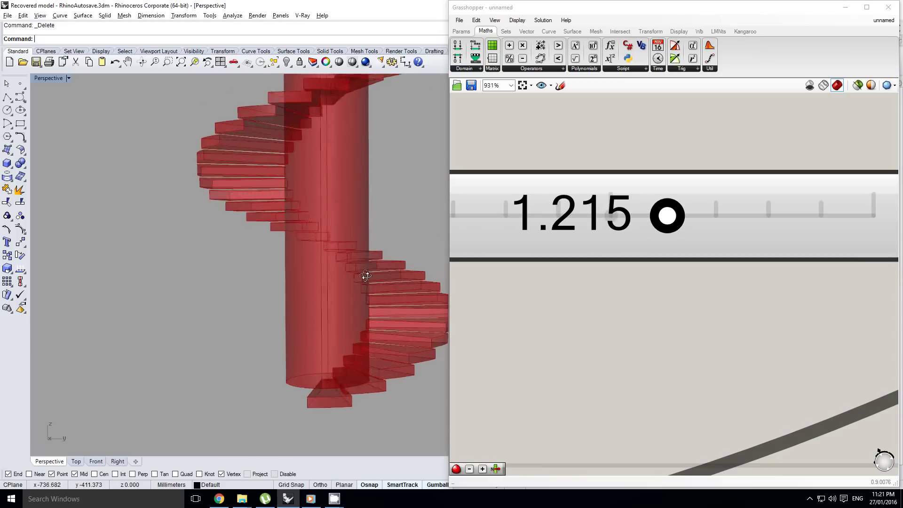
# Increase the tread thickness slightly on the slider feeding the extrusion's Z vector
pyautogui.scroll(-6, 363, 275)
pyautogui.scroll(4, 361, 196)
pyautogui.scroll(-5, 670, 149)
pyautogui.moveTo(670, 150); pyautogui.dragTo(606, 289, button='right')
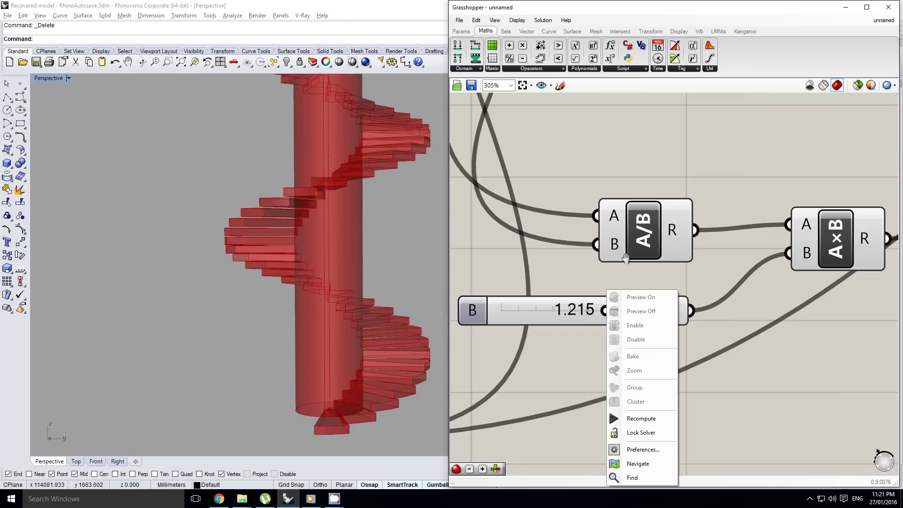
pyautogui.scroll(-5, 721, 165)
pyautogui.moveTo(574, 241); pyautogui.dragTo(551, 292, button='right')
pyautogui.scroll(5, 553, 279)
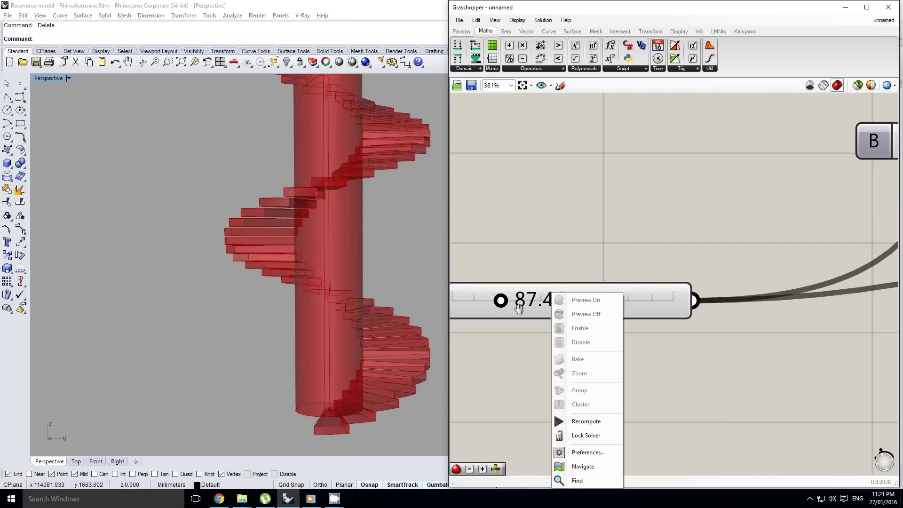
pyautogui.scroll(4, 520, 308)
pyautogui.moveTo(568, 207); pyautogui.dragTo(623, 212, button='right')
pyautogui.moveTo(530, 293); pyautogui.dragTo(541, 292)
pyautogui.scroll(-10, 592, 209)
pyautogui.scroll(4, 622, 226)
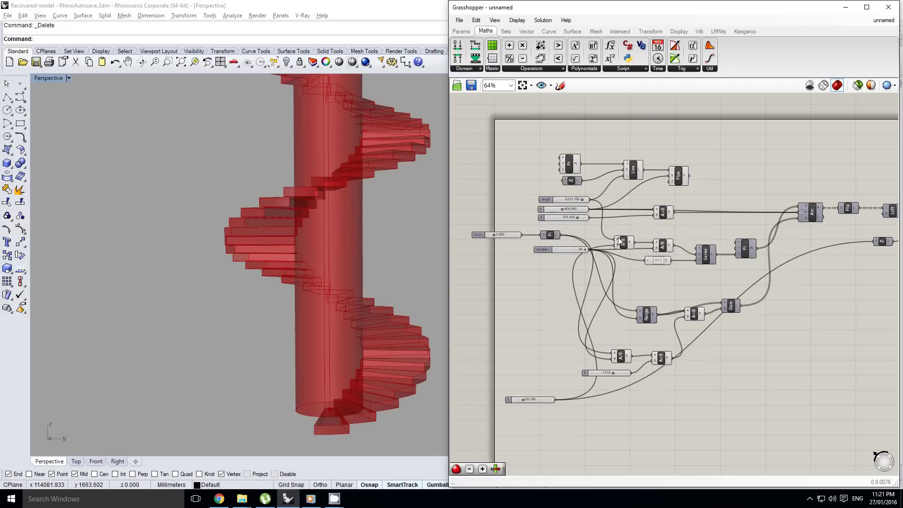
# Review the complete spiral staircase in perspective and look through the component definition that drives it
pyautogui.moveTo(591, 263); pyautogui.dragTo(613, 260, button='right')
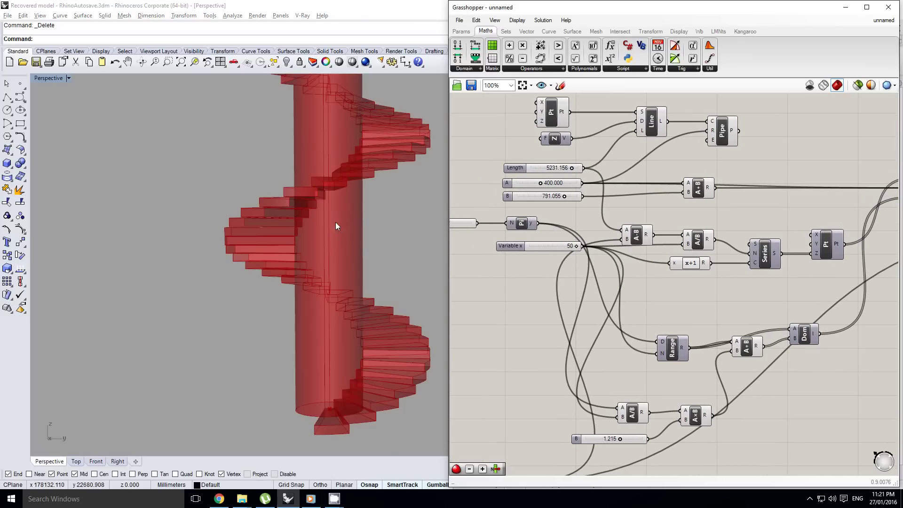
pyautogui.moveTo(335, 222); pyautogui.dragTo(357, 254, button='right')
pyautogui.scroll(-3, 328, 253)
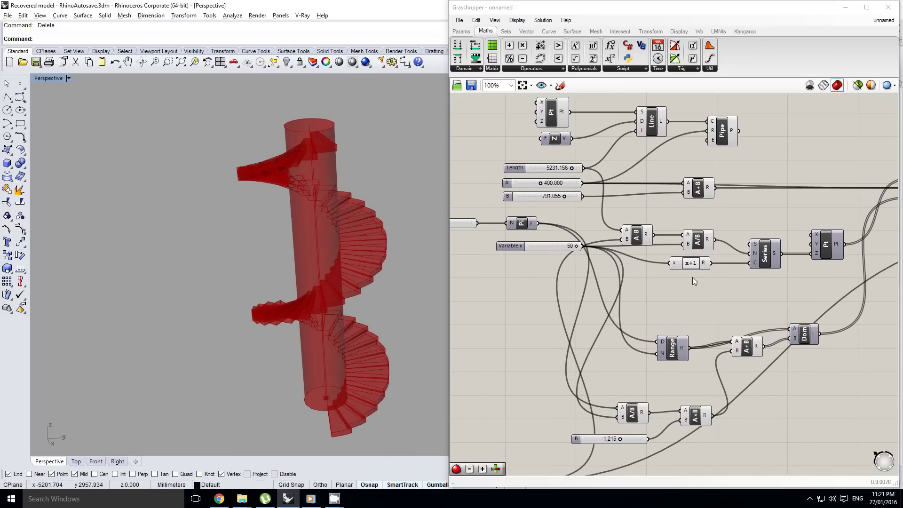
pyautogui.moveTo(712, 282); pyautogui.dragTo(479, 285, button='right')
pyautogui.scroll(-1, 670, 266)
pyautogui.scroll(1, 702, 264)
pyautogui.moveTo(702, 263); pyautogui.dragTo(709, 256, button='right')
pyautogui.hotkey('alt', 'Tab')
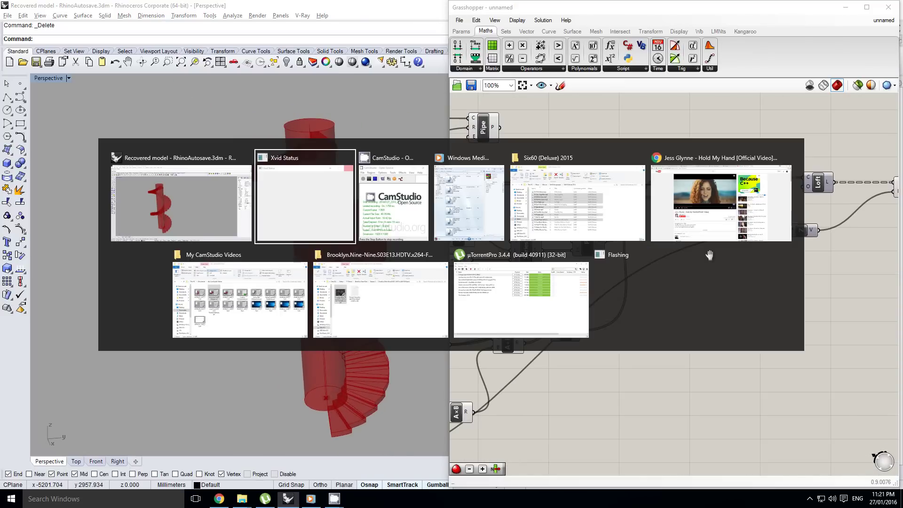